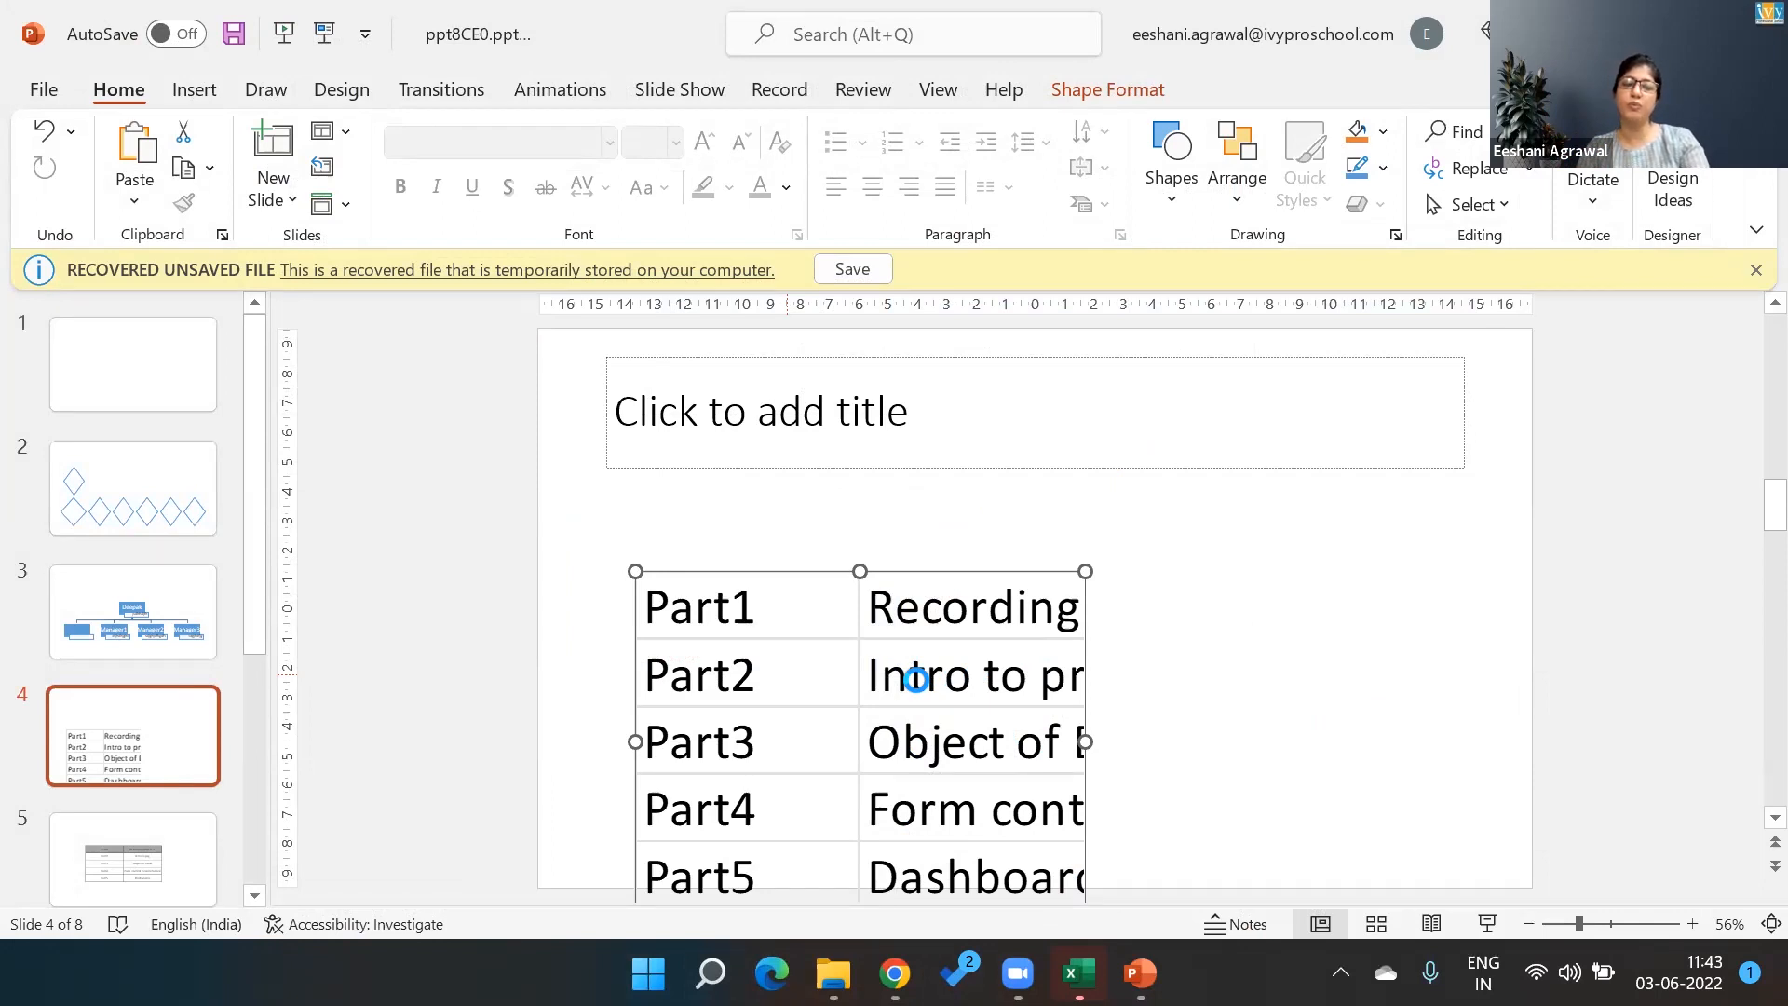
pyautogui.hotkey('alt', 'Tab')
pyautogui.hotkey('alt', 'Tab')
pyautogui.hotkey('alt', 'Escape')
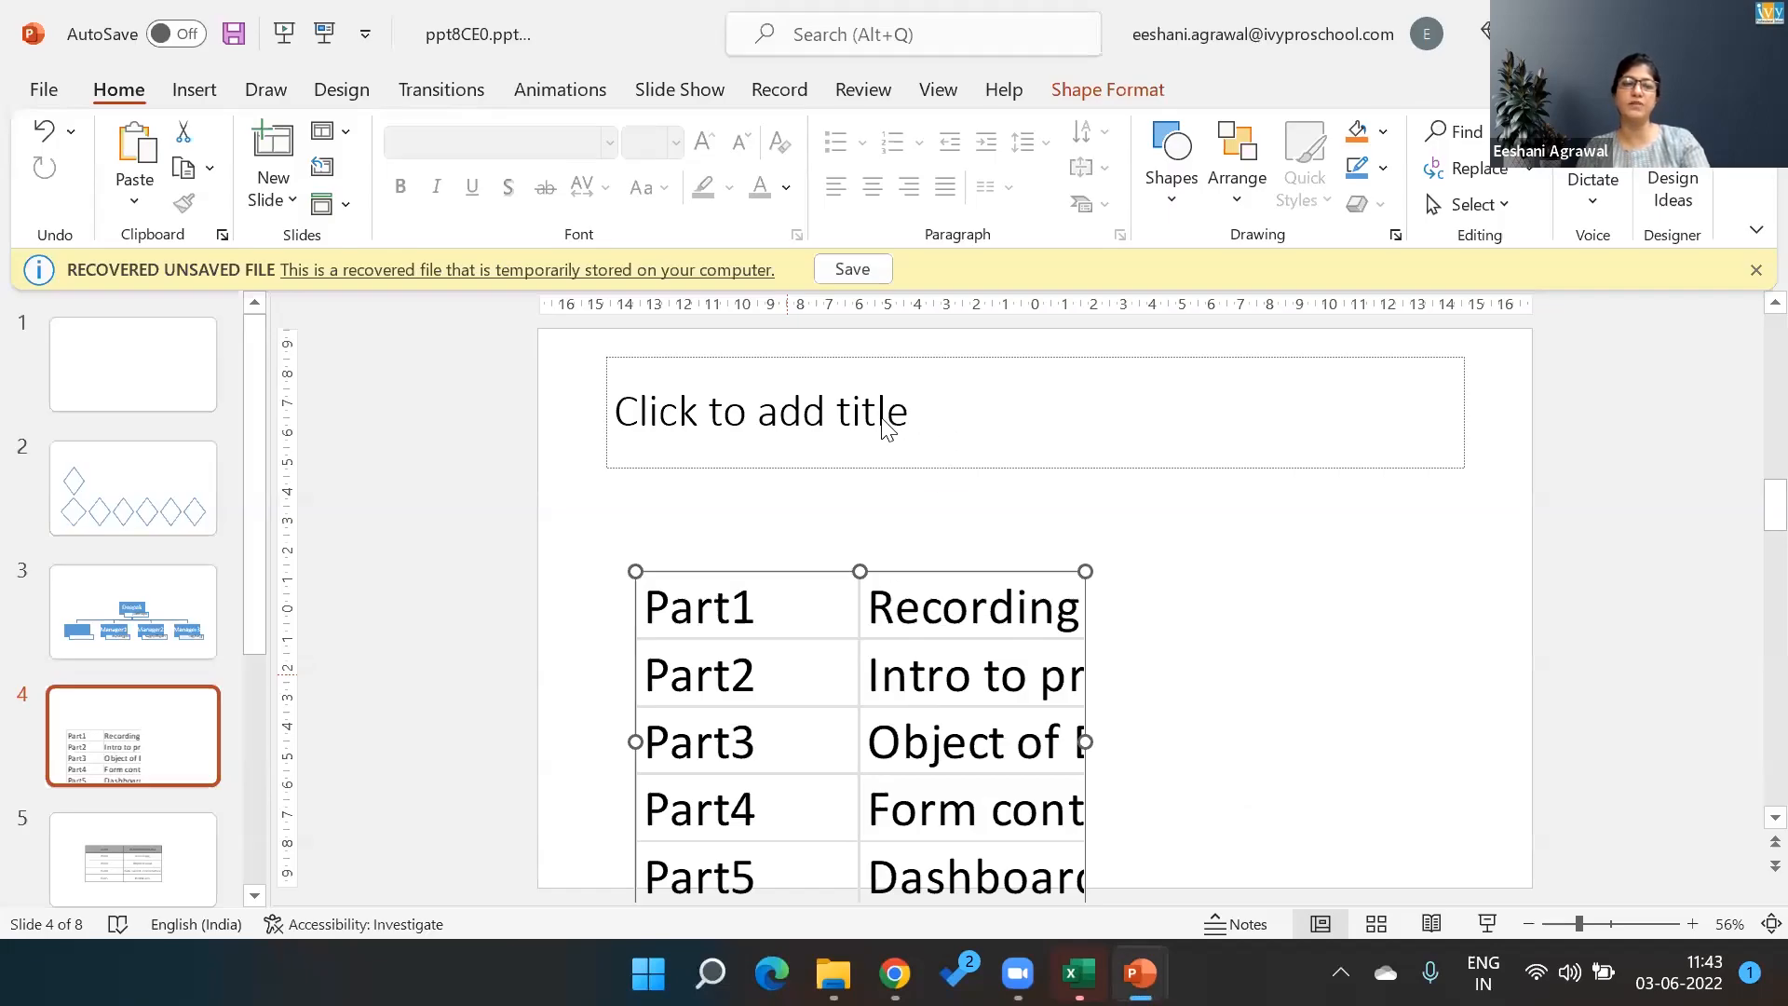
pyautogui.hotkey('alt', 'Tab')
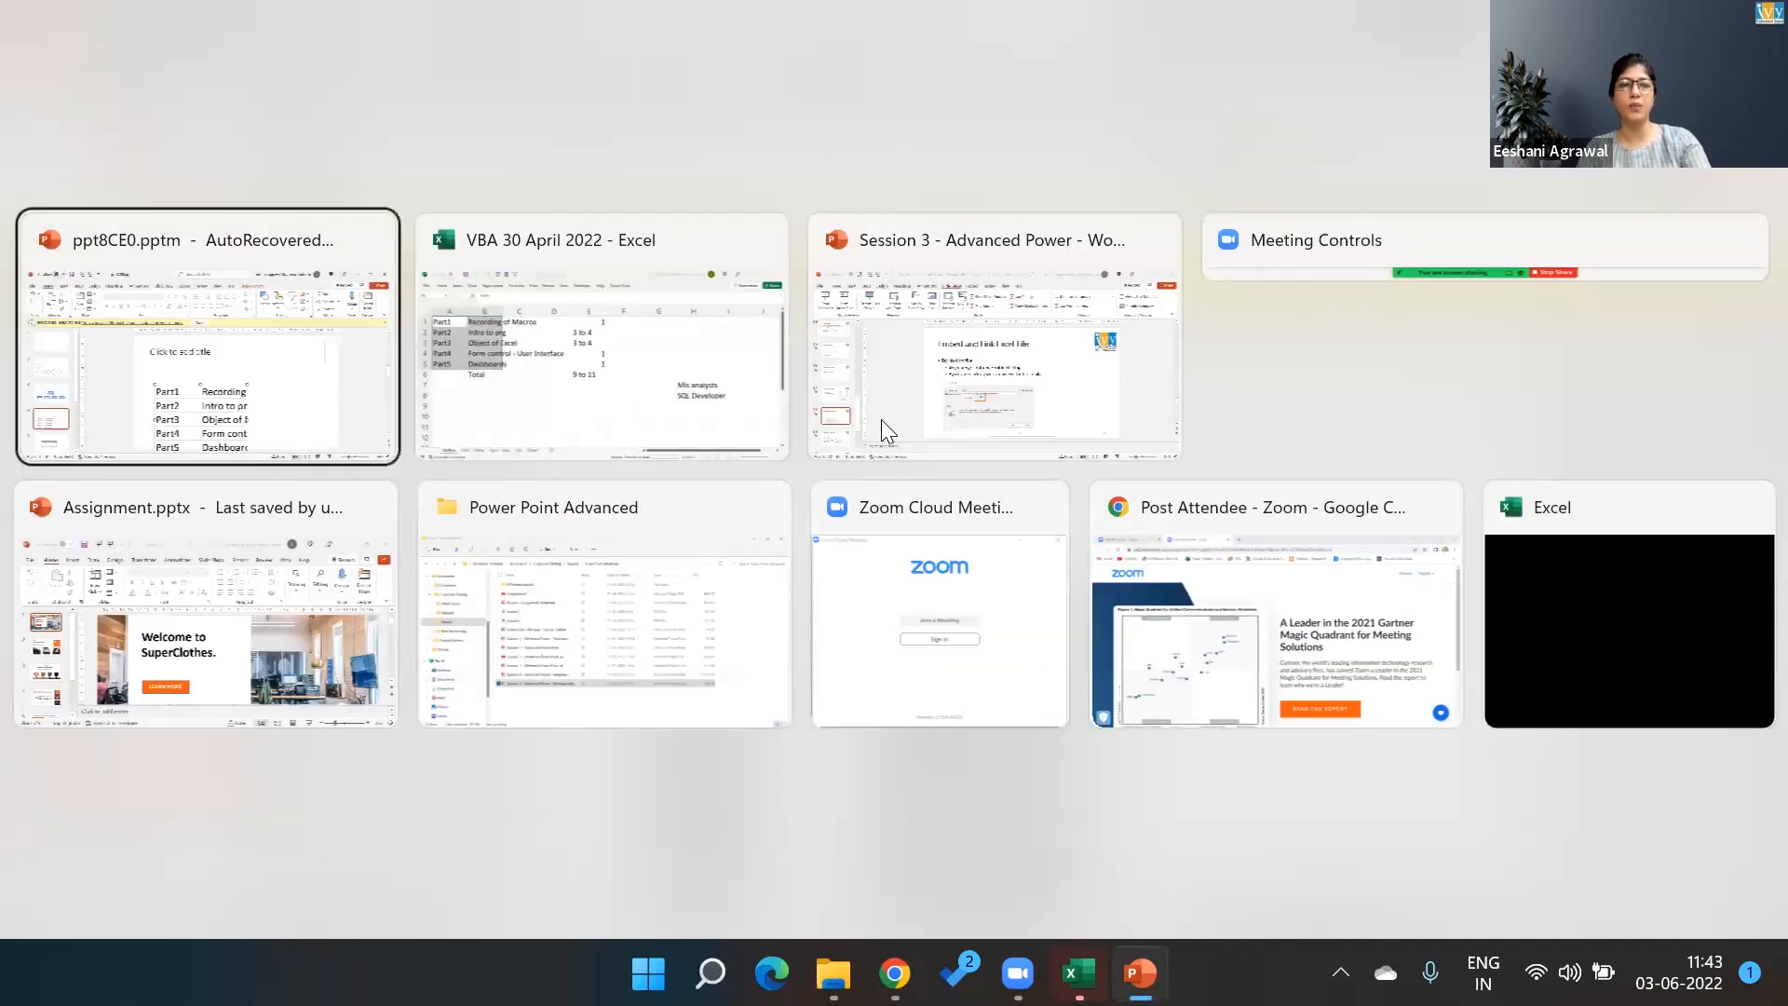
pyautogui.press('Tab')
pyautogui.press('Tab')
pyautogui.press('Escape')
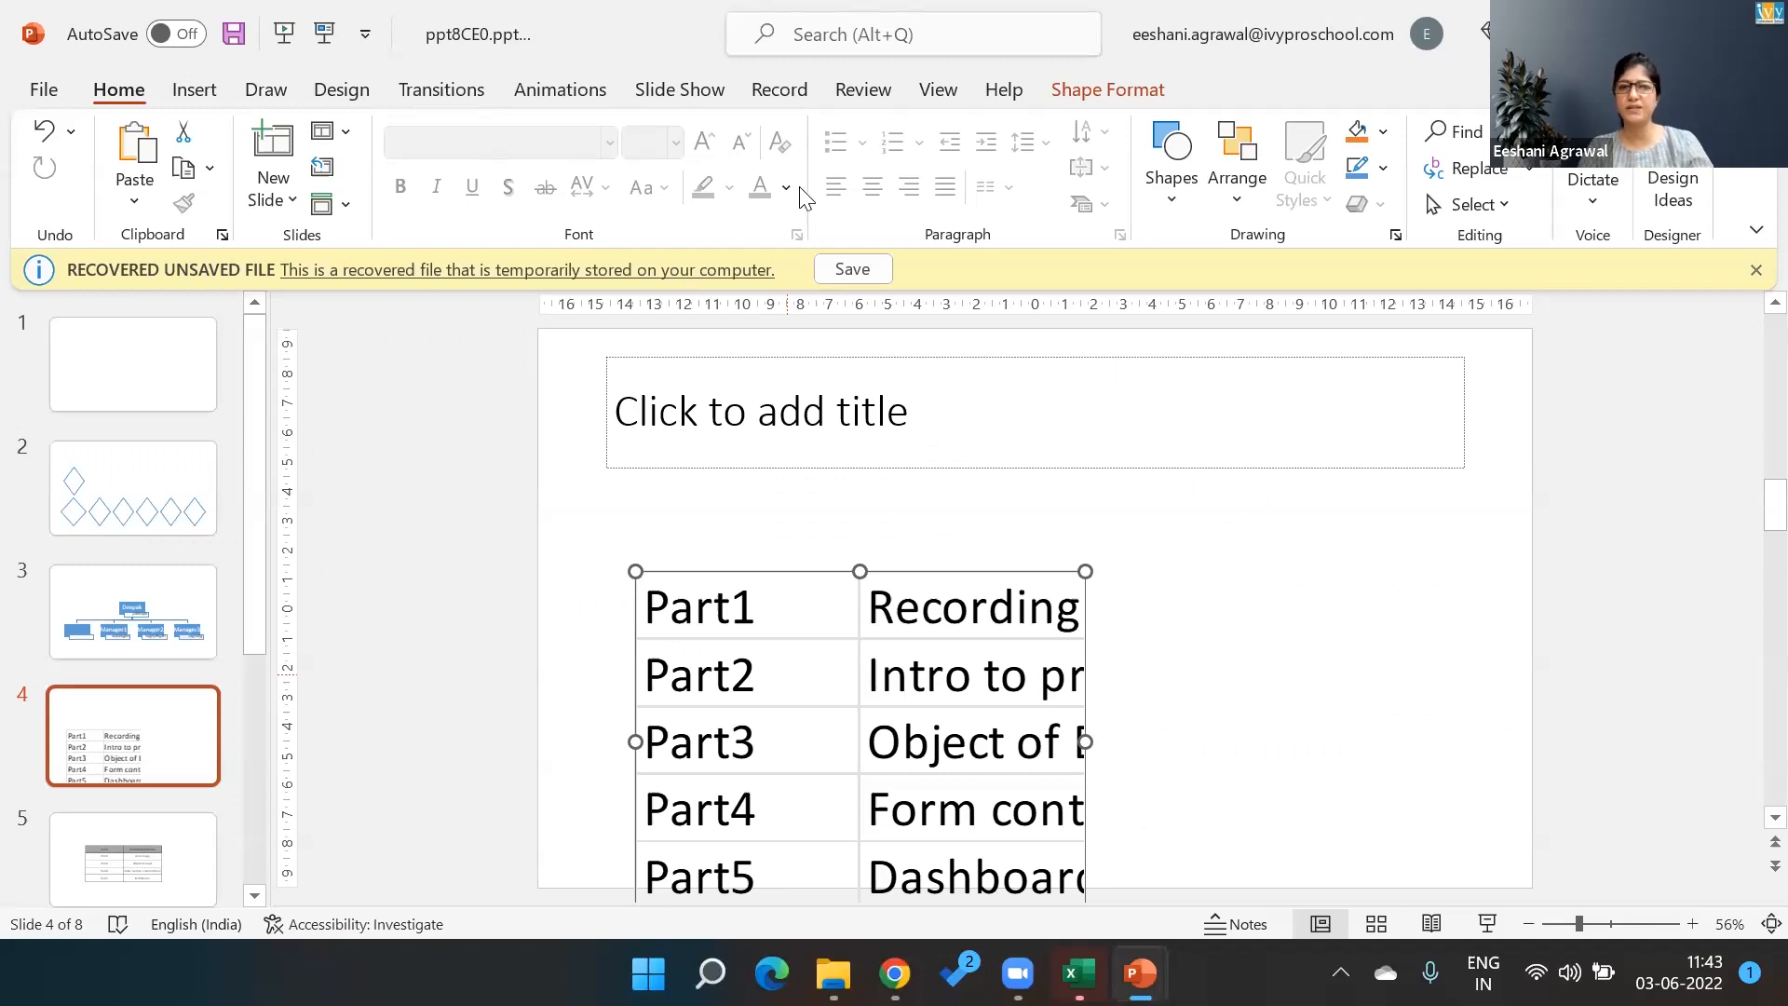
pyautogui.hotkey('alt', 'Tab')
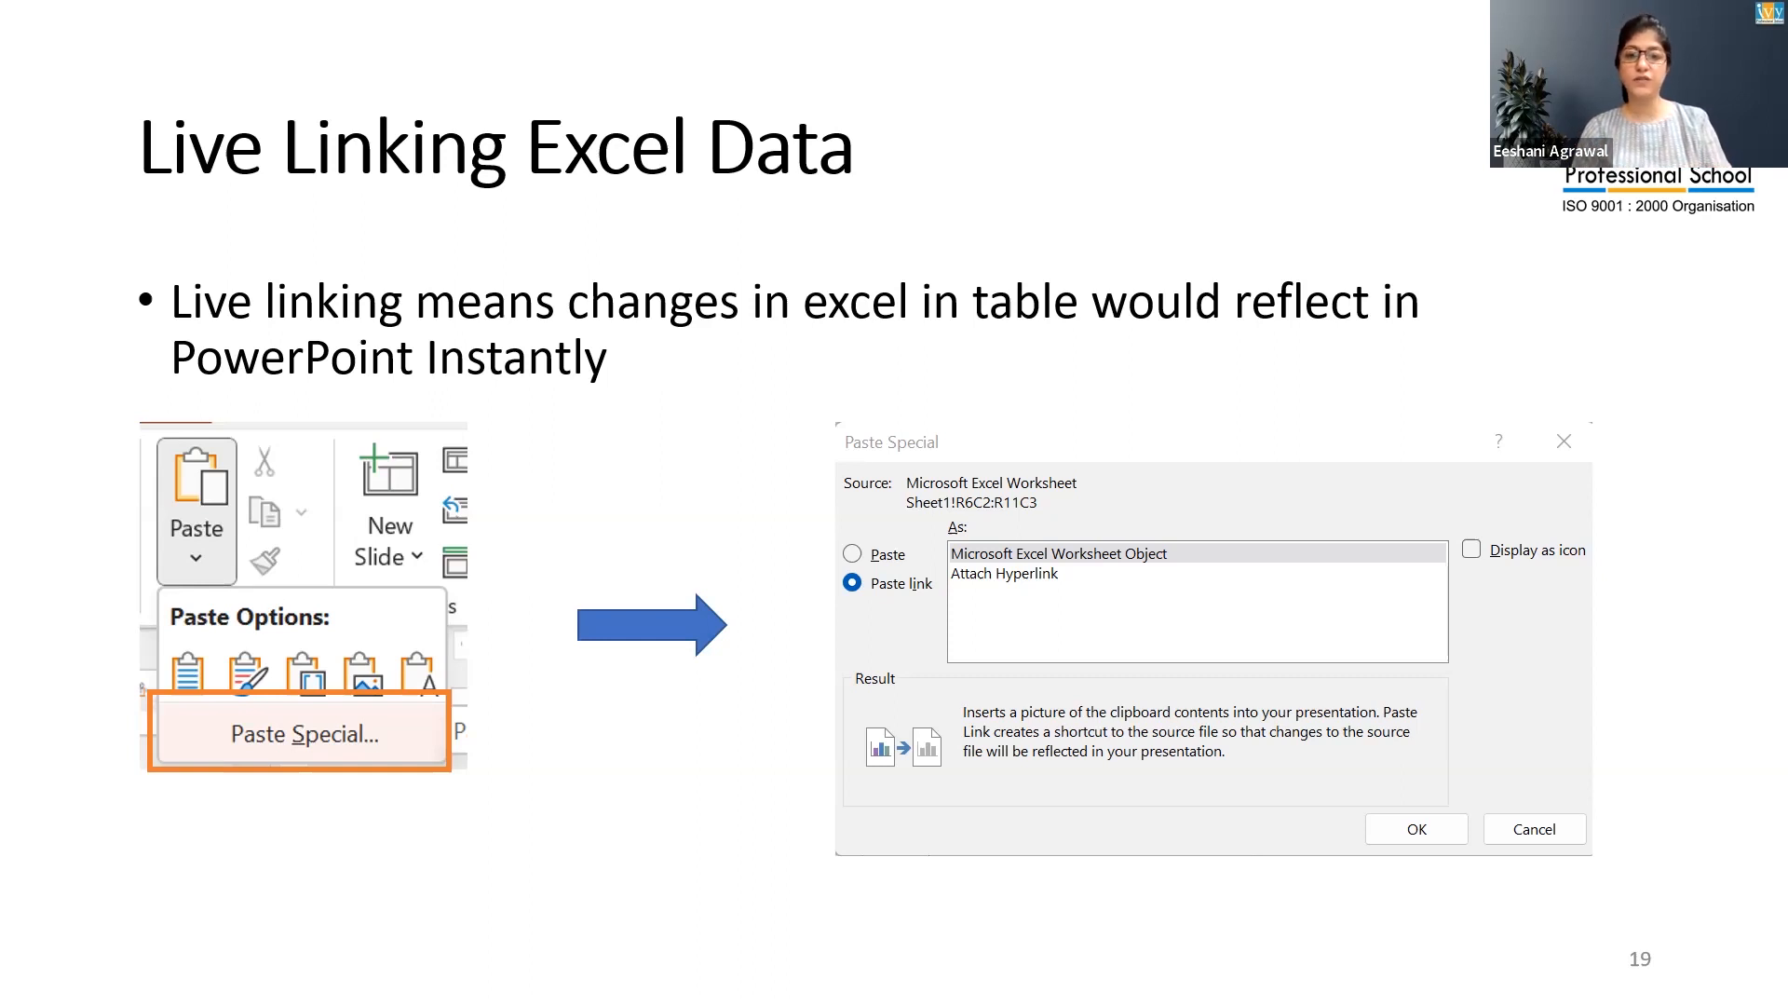
# Leave the slide show, create a new blank presentation and add a title-only slide to it
pyautogui.hotkey('alt', 'Tab')
pyautogui.hotkey('alt', 'Tab')
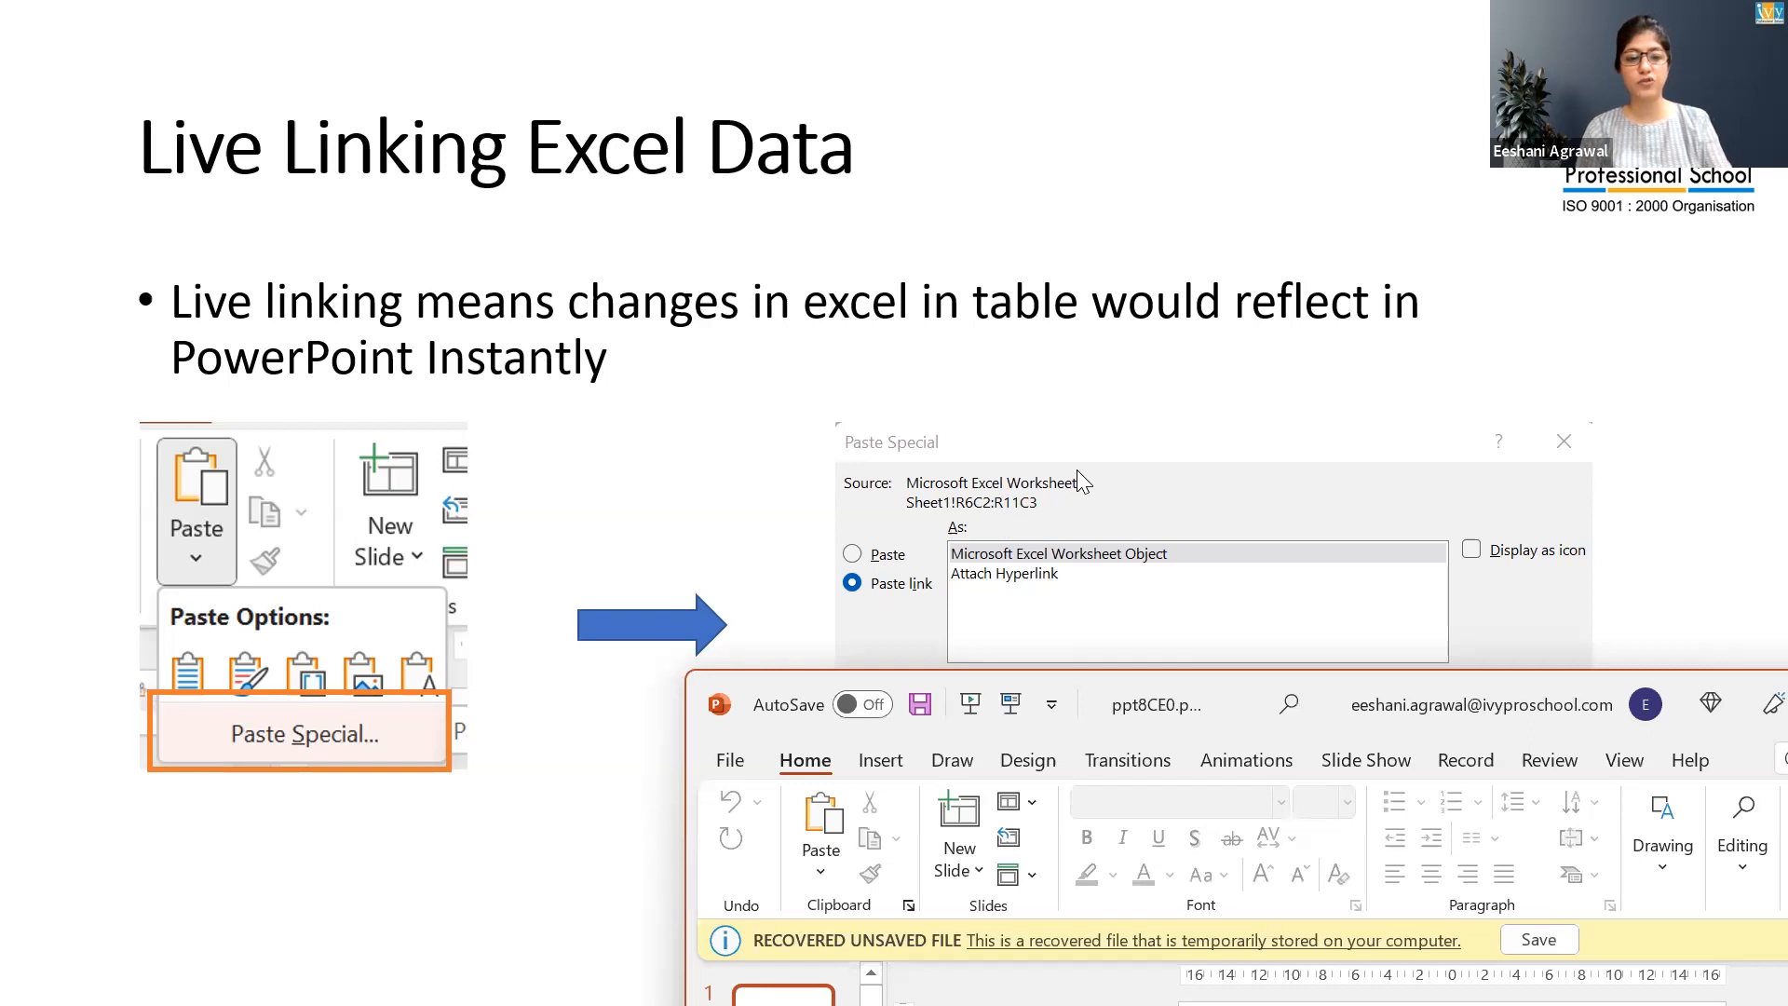
pyautogui.click(819, 526)
pyautogui.hotkey('alt', 'Tab')
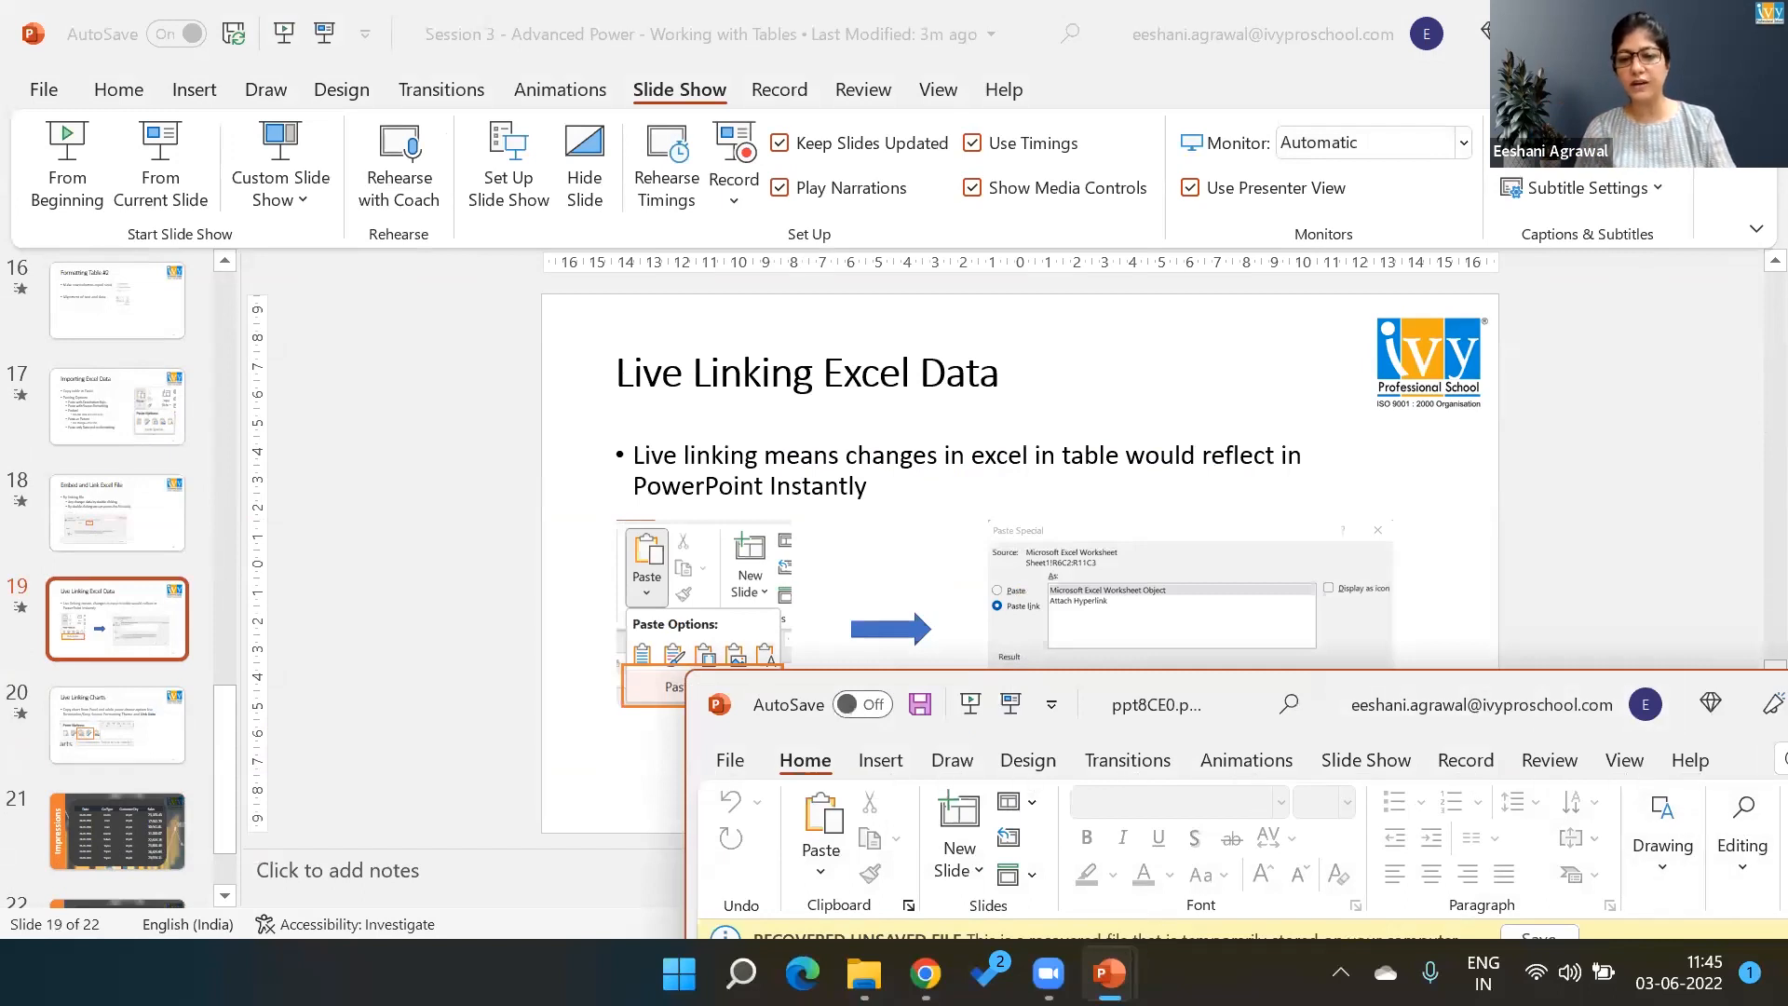
pyautogui.moveTo(1108, 973)
pyautogui.click(1097, 749)
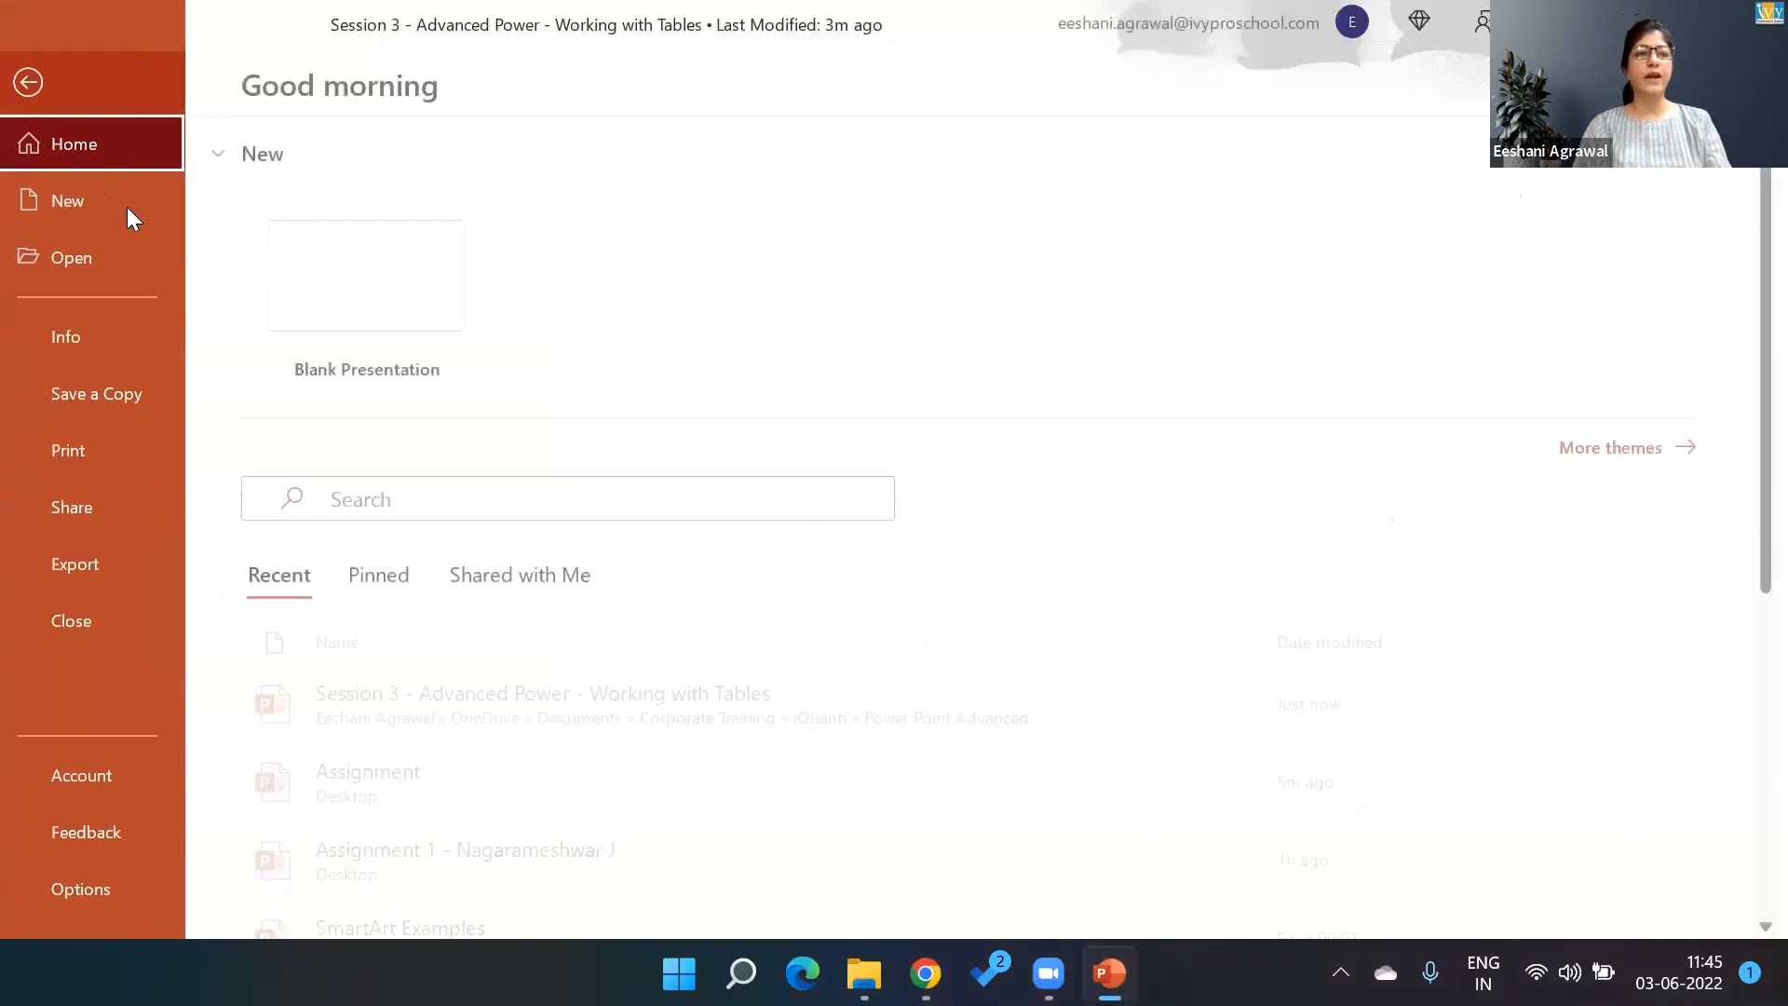
pyautogui.click(370, 309)
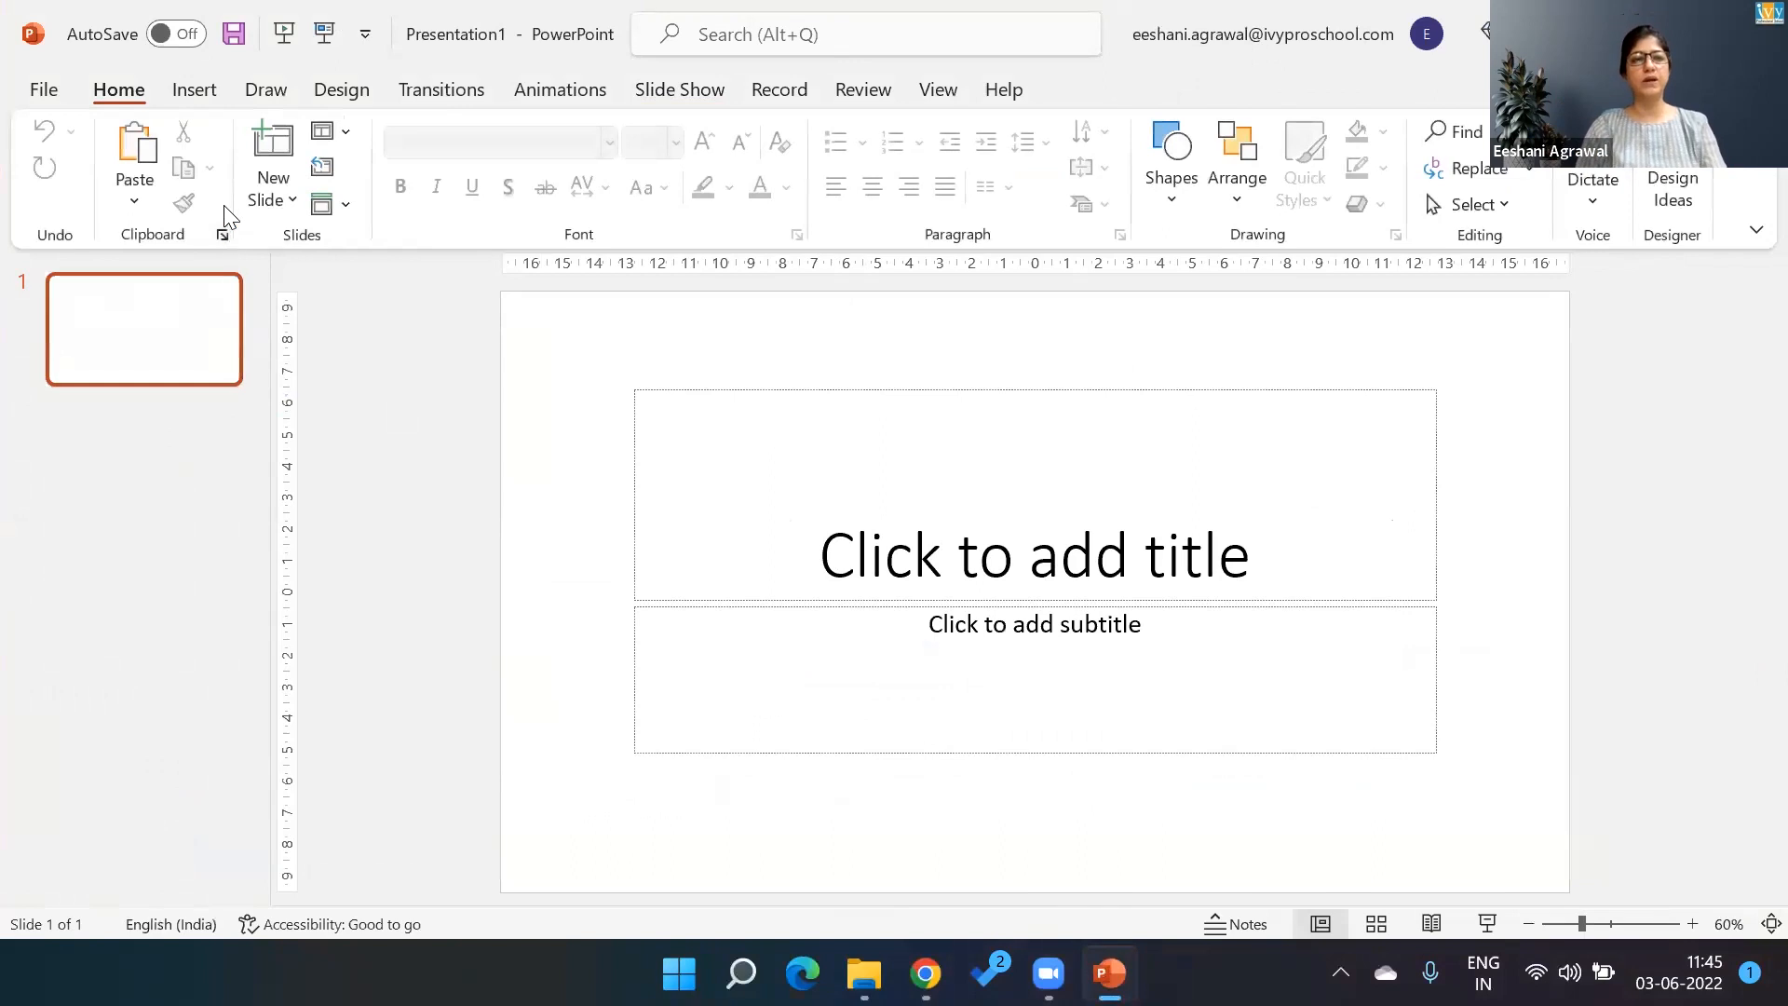
pyautogui.click(280, 200)
# Switch to Excel and copy the building table's range A3:E16 from the Database sheet of the Demo File - Day 2 workbook
pyautogui.hotkey('alt', 'Tab')
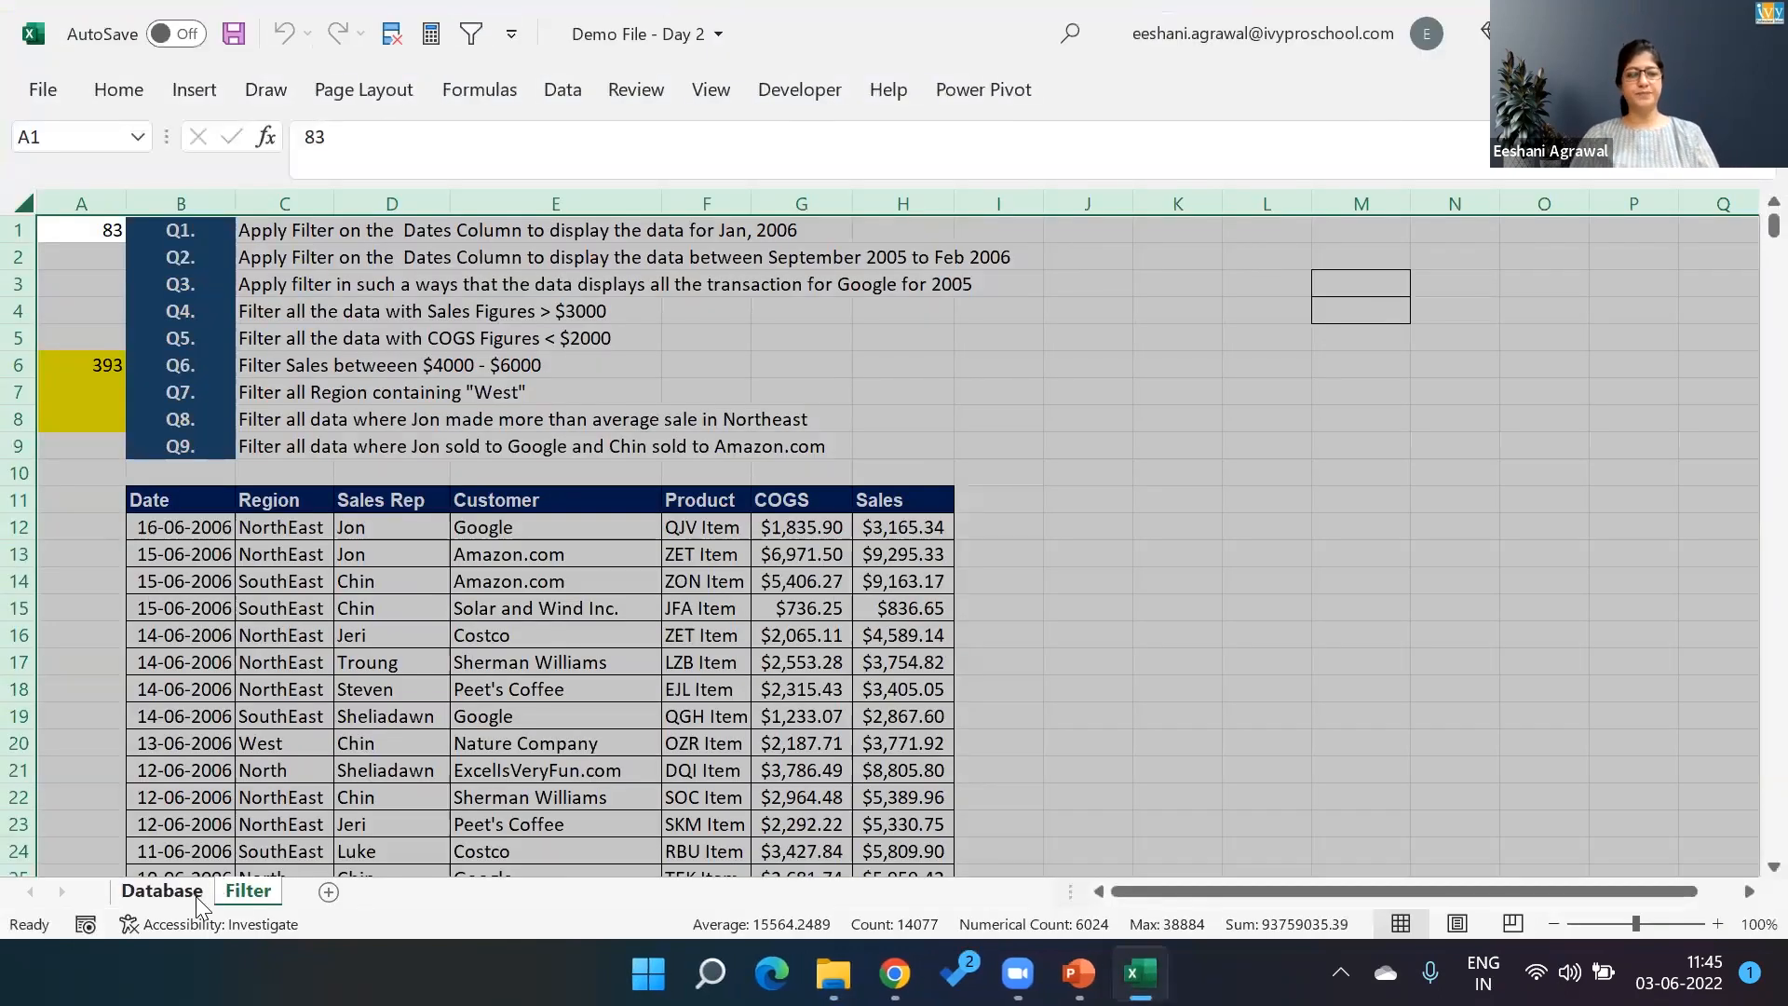
pyautogui.click(196, 896)
pyautogui.click(300, 571)
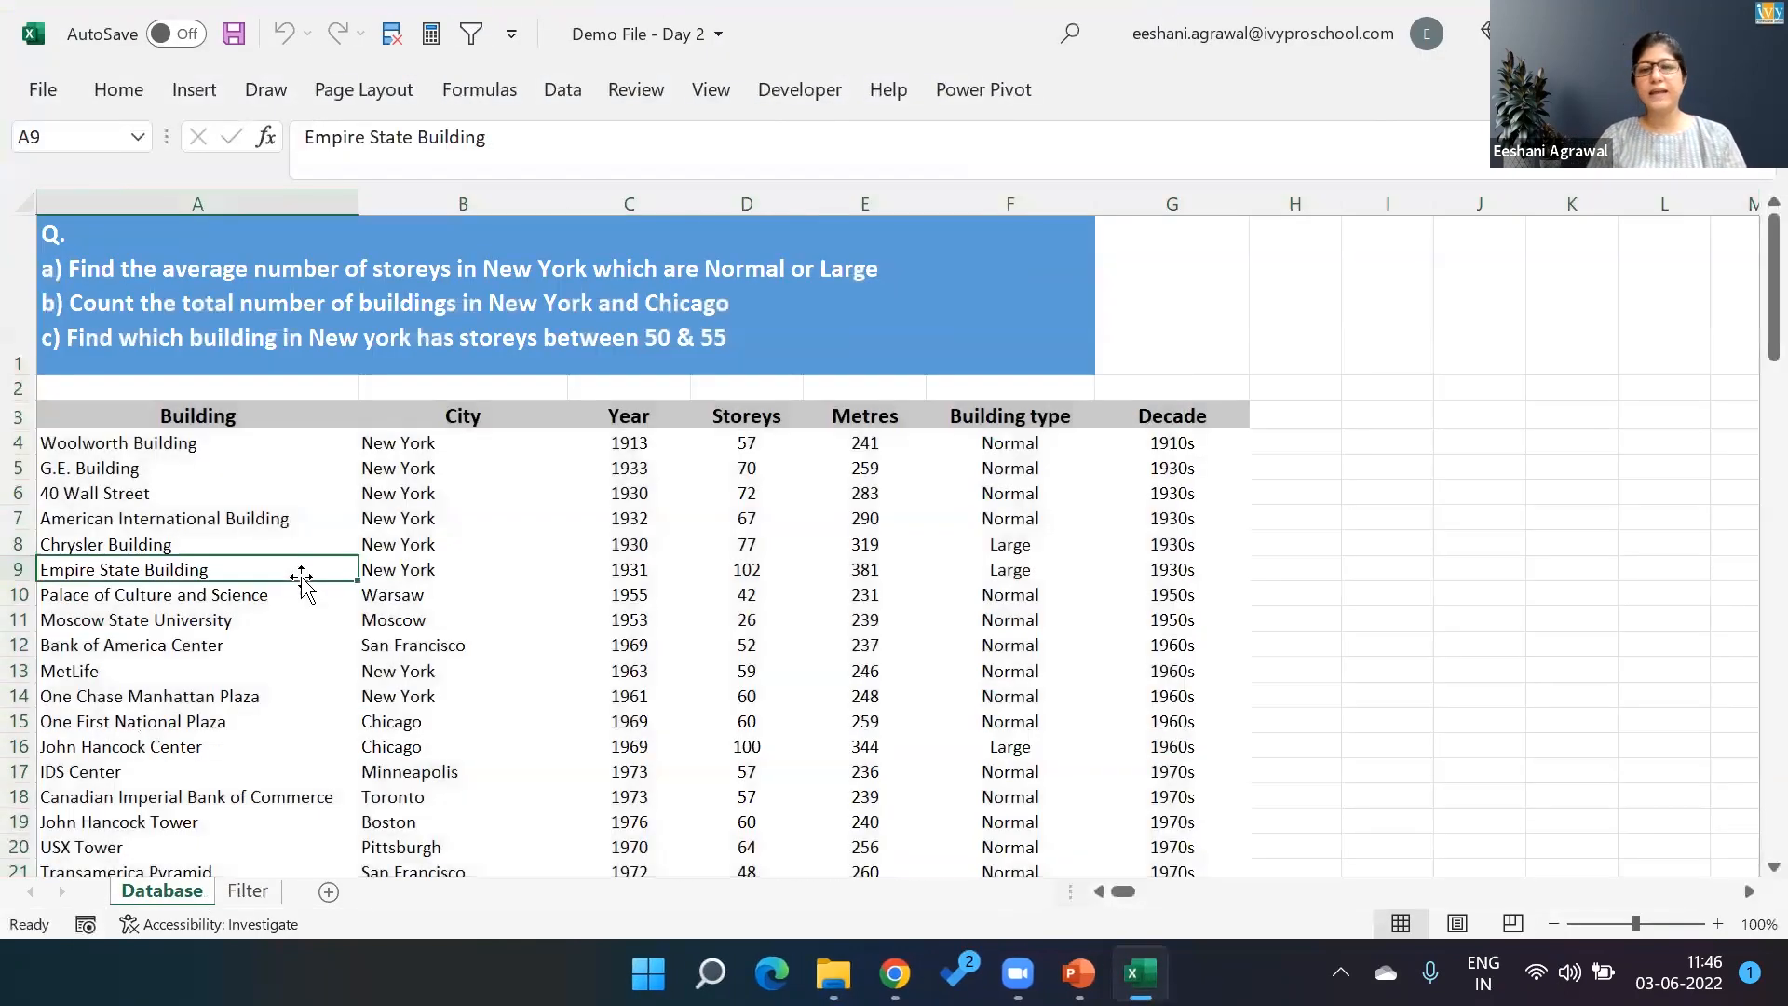
pyautogui.press('Up')
pyautogui.press('Up')
pyautogui.press('Up')
pyautogui.press('Up')
pyautogui.press('Up')
pyautogui.press('Up')
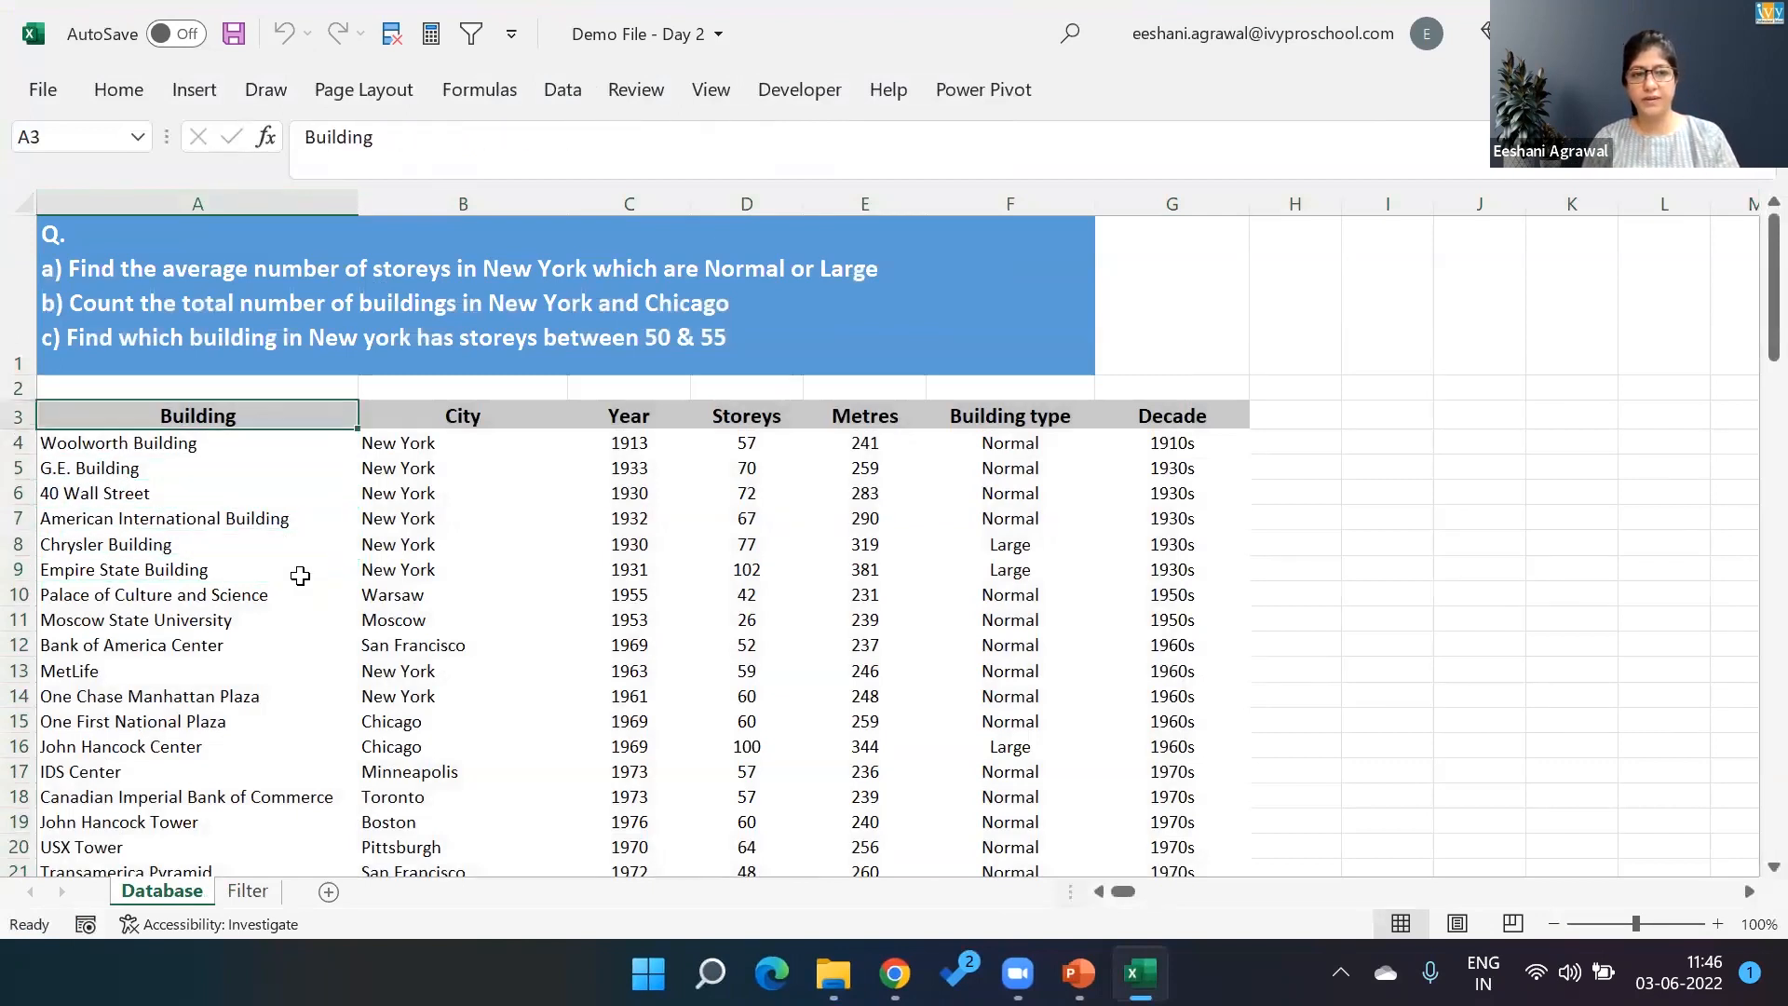
pyautogui.hotkey('shift', 'Right')
pyautogui.hotkey('shift', 'Right')
pyautogui.hotkey('shift', 'Right')
pyautogui.hotkey('shift', 'Right')
pyautogui.hotkey('shift', 'Down')
pyautogui.hotkey('shift', 'Down')
pyautogui.hotkey('shift', 'Down')
pyautogui.hotkey('shift', 'Down')
pyautogui.hotkey('shift', 'Down')
pyautogui.hotkey('shift', 'Down')
pyautogui.hotkey('shift', 'Down')
pyautogui.hotkey('shift', 'Down')
pyautogui.hotkey('shift', 'Down')
pyautogui.hotkey('shift', 'Down')
pyautogui.hotkey('shift', 'Down')
pyautogui.hotkey('shift', 'Down')
pyautogui.hotkey('shift', 'Down')
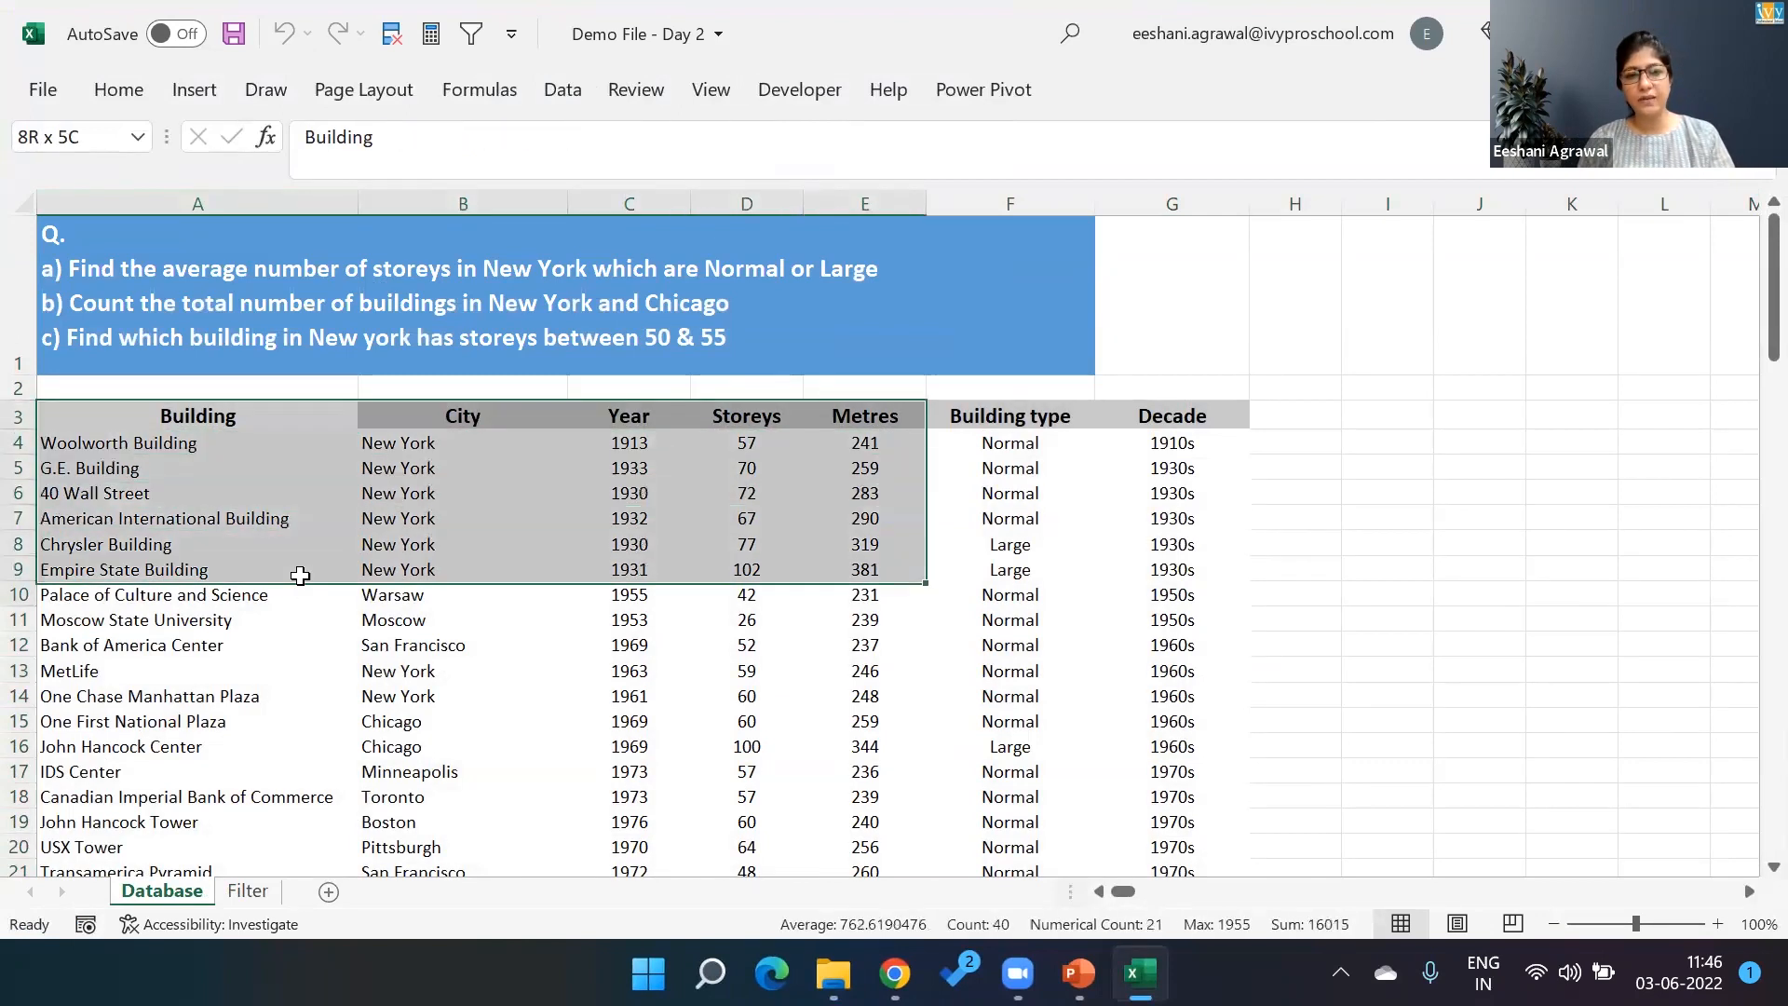
pyautogui.hotkey('ctrl', 'c')
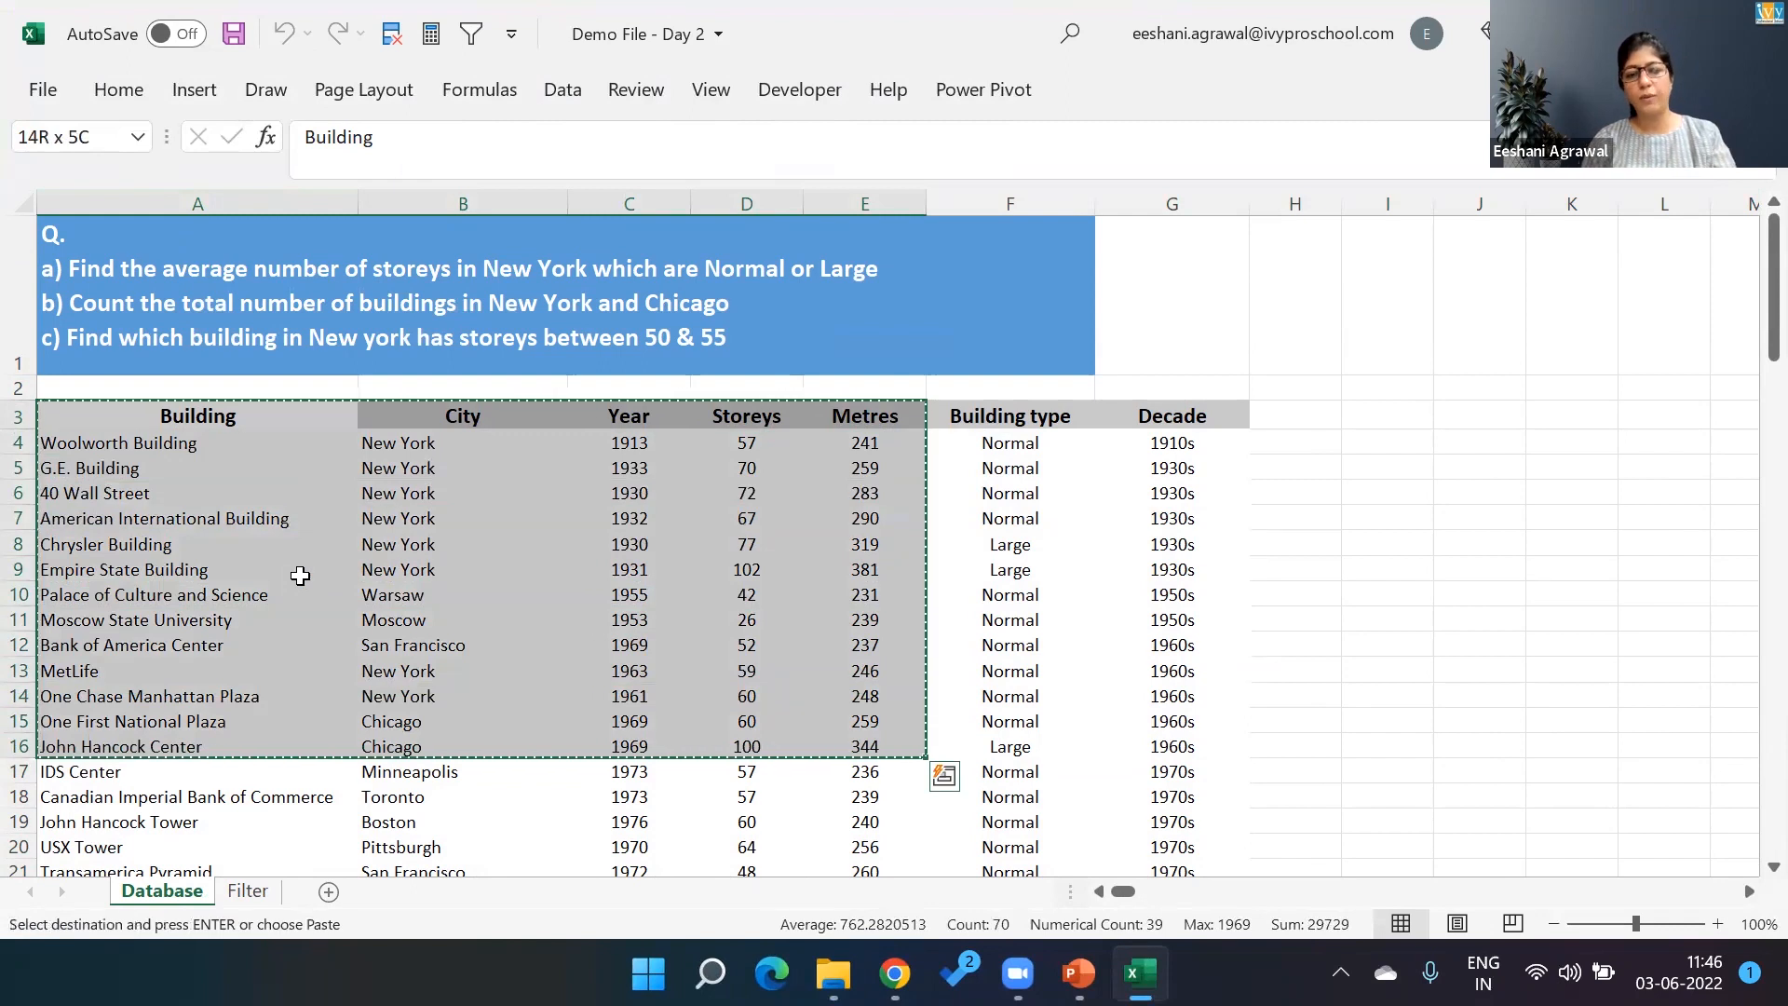
# Paste the copied range onto PowerPoint slide 2 as a linked Microsoft Excel Worksheet Object and enlarge it below the title to about the title's width
pyautogui.hotkey('alt', 'Tab')
pyautogui.hotkey('alt', 'Tab')
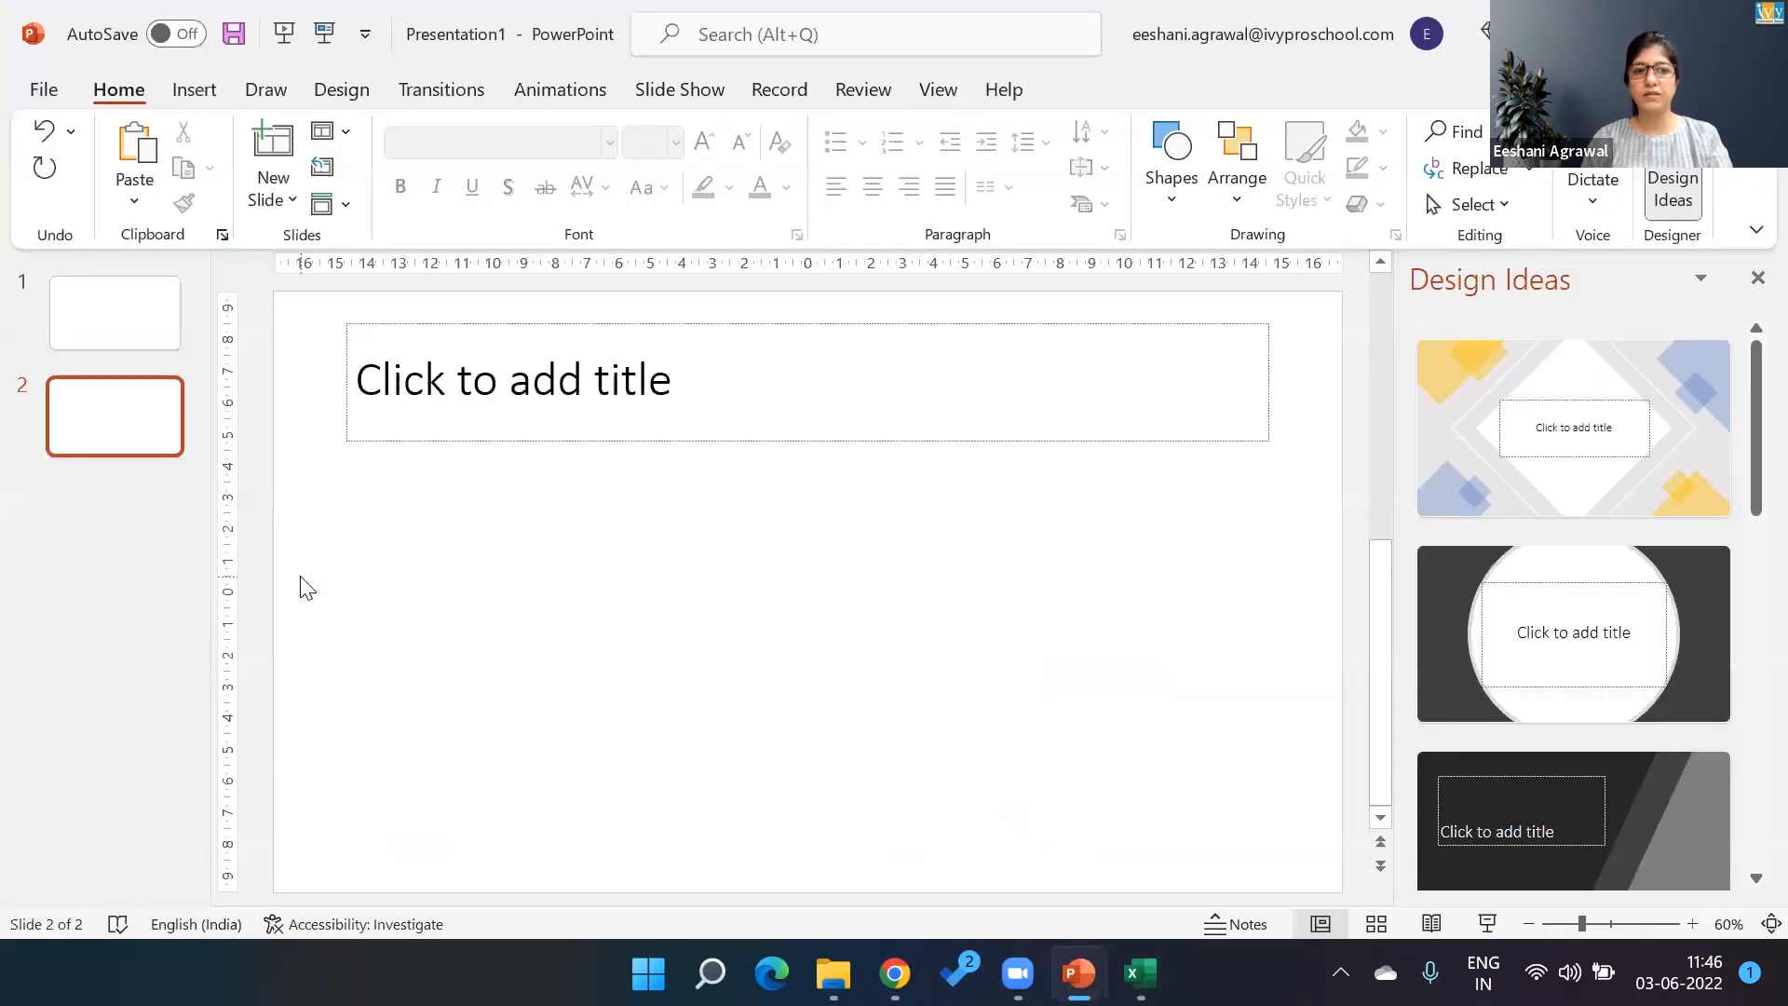
pyautogui.click(135, 201)
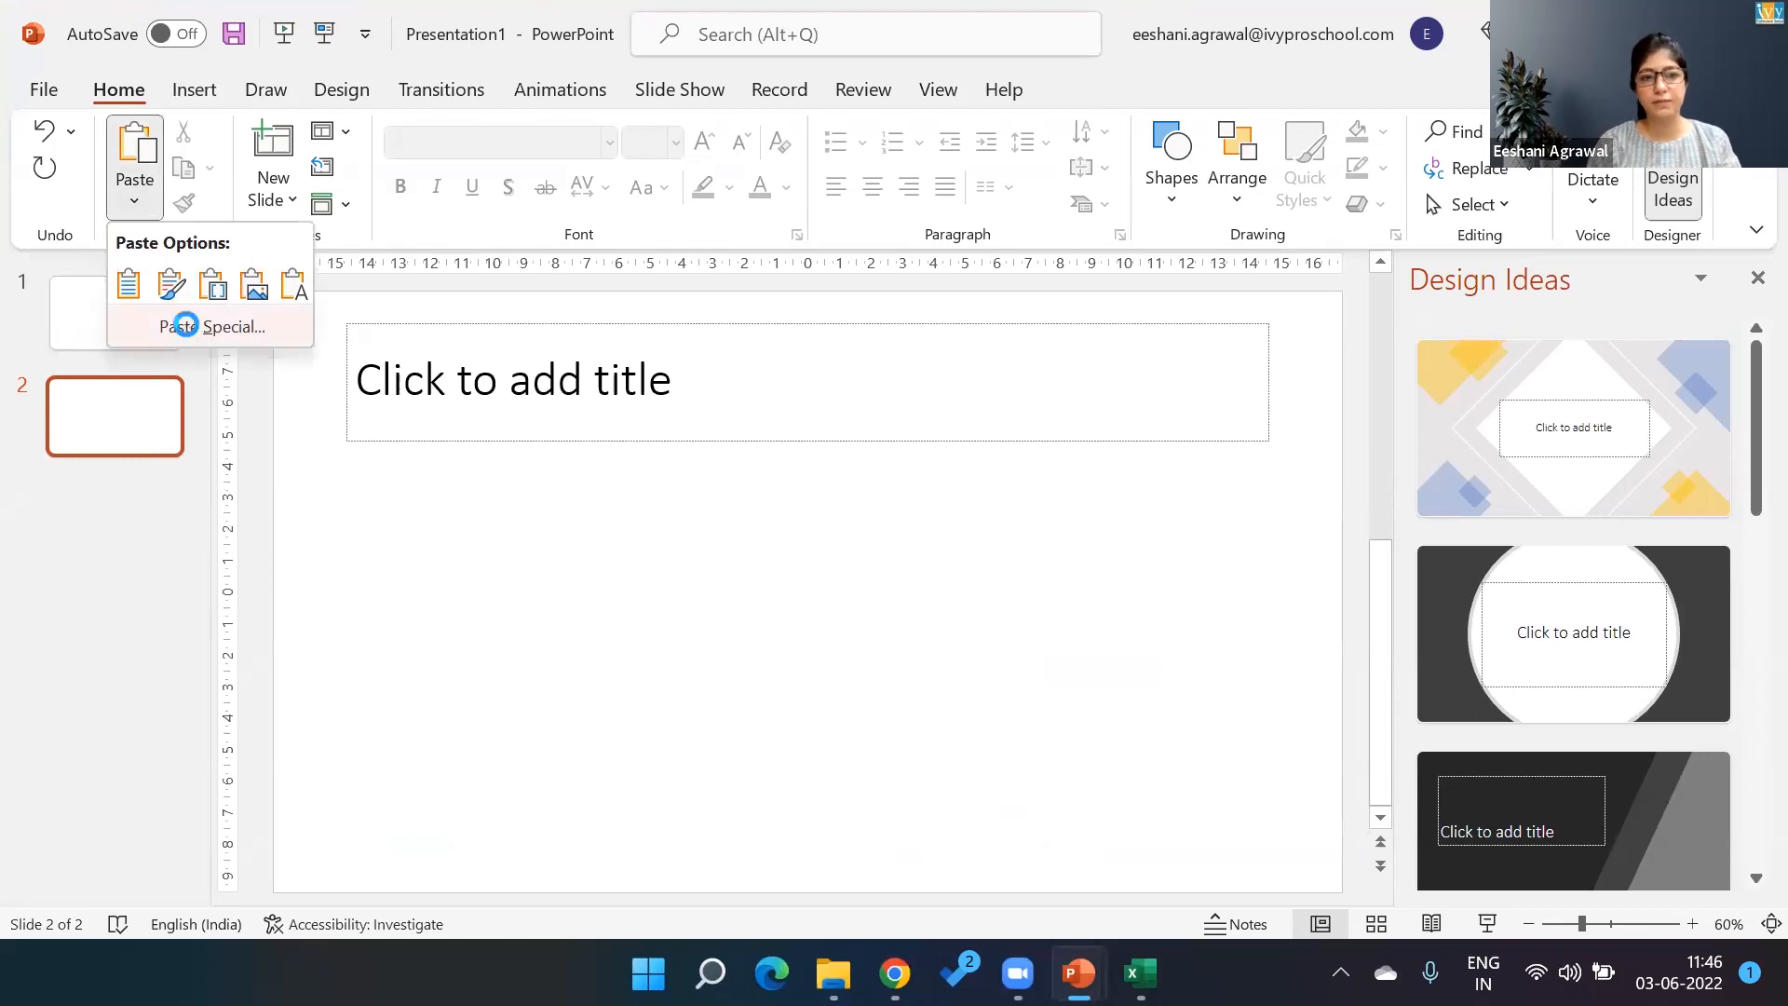
pyautogui.click(187, 327)
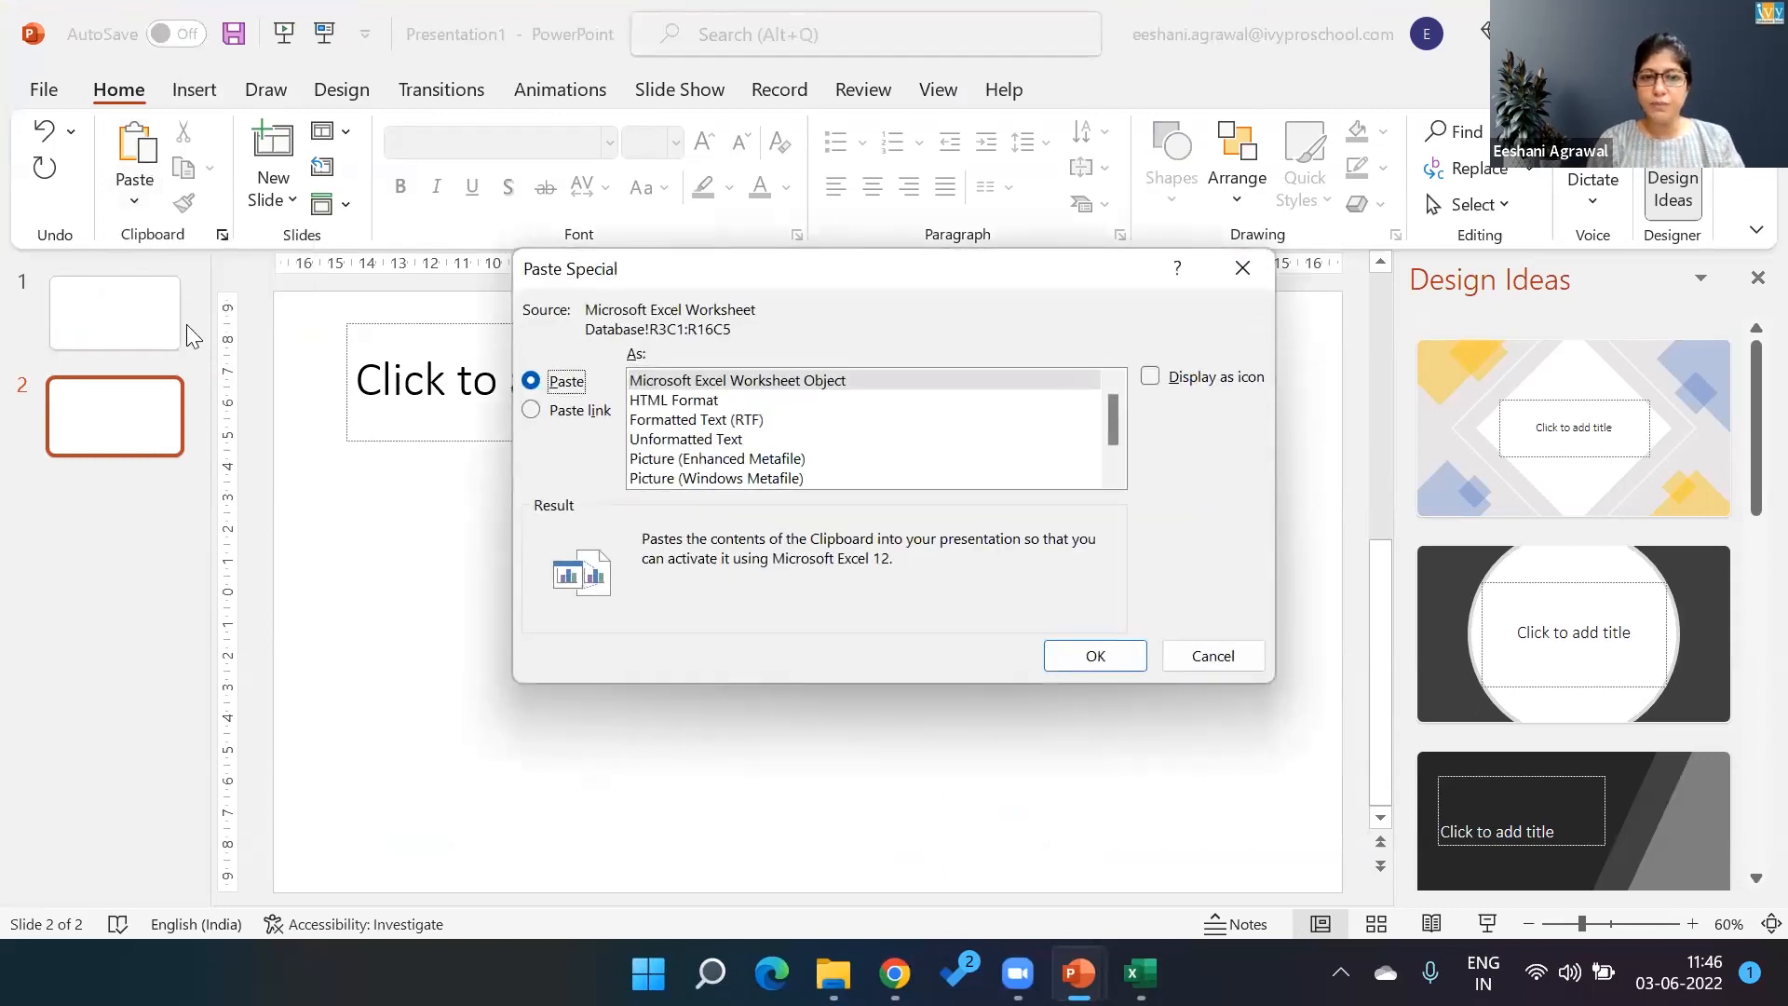
pyautogui.click(534, 410)
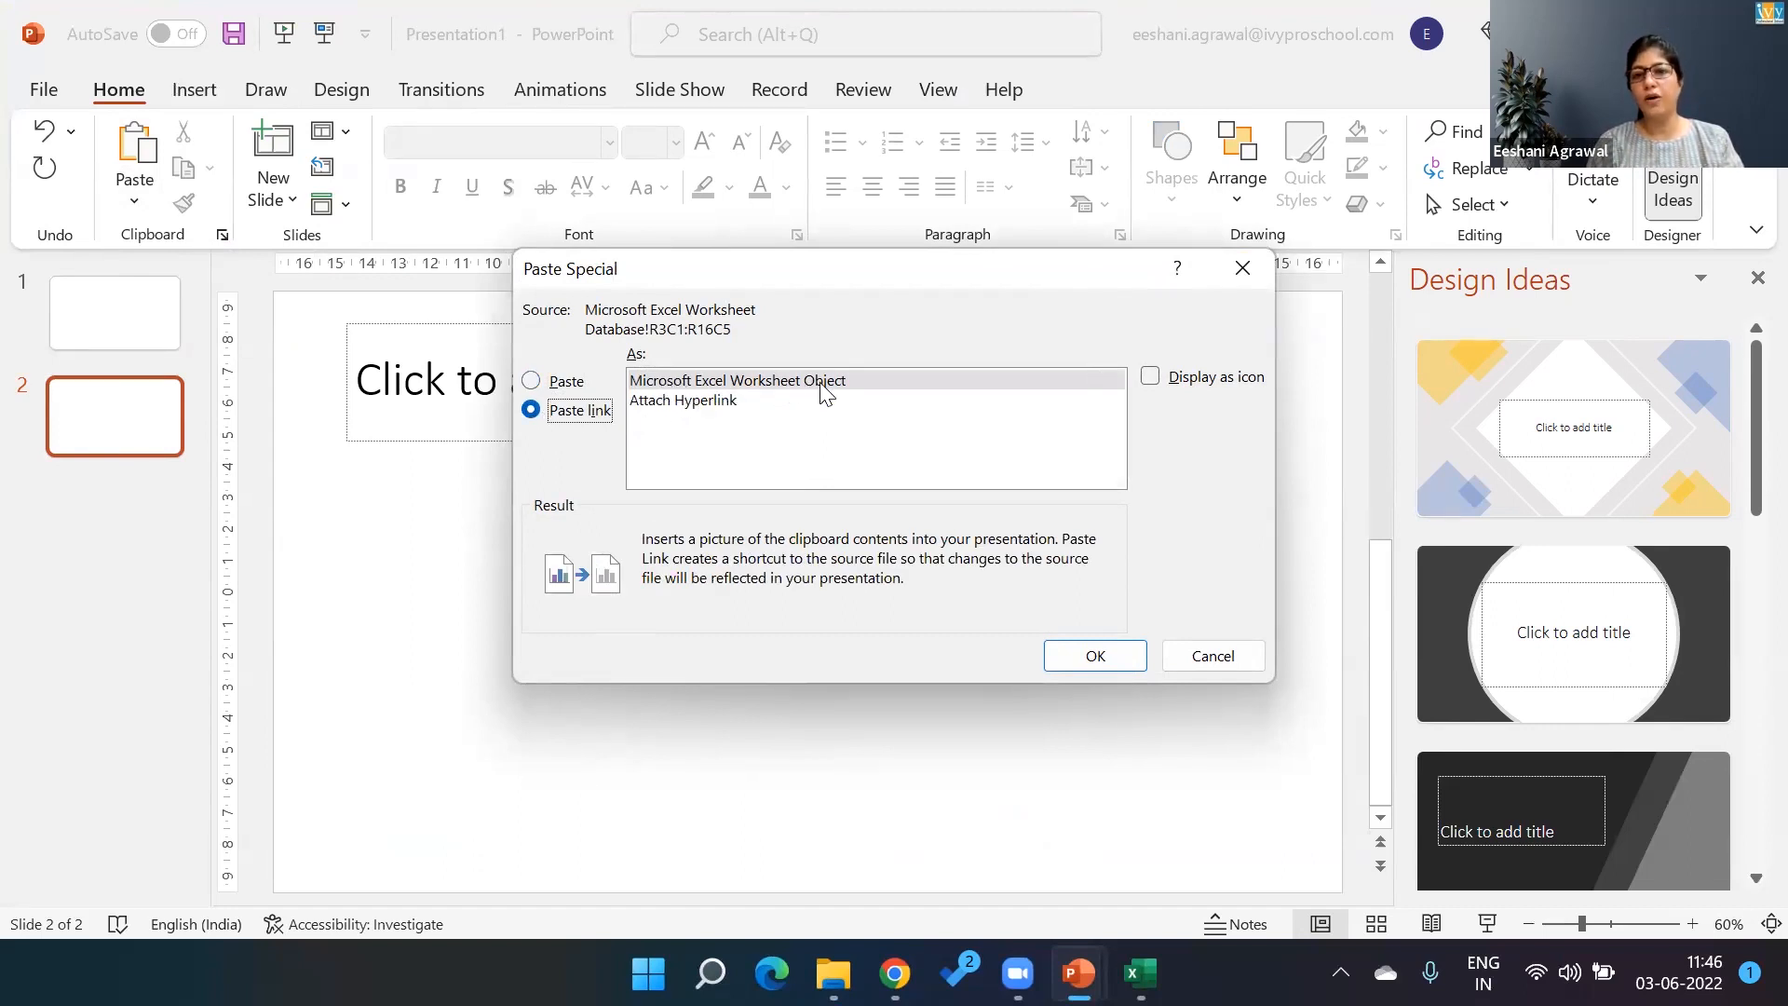
pyautogui.click(1080, 659)
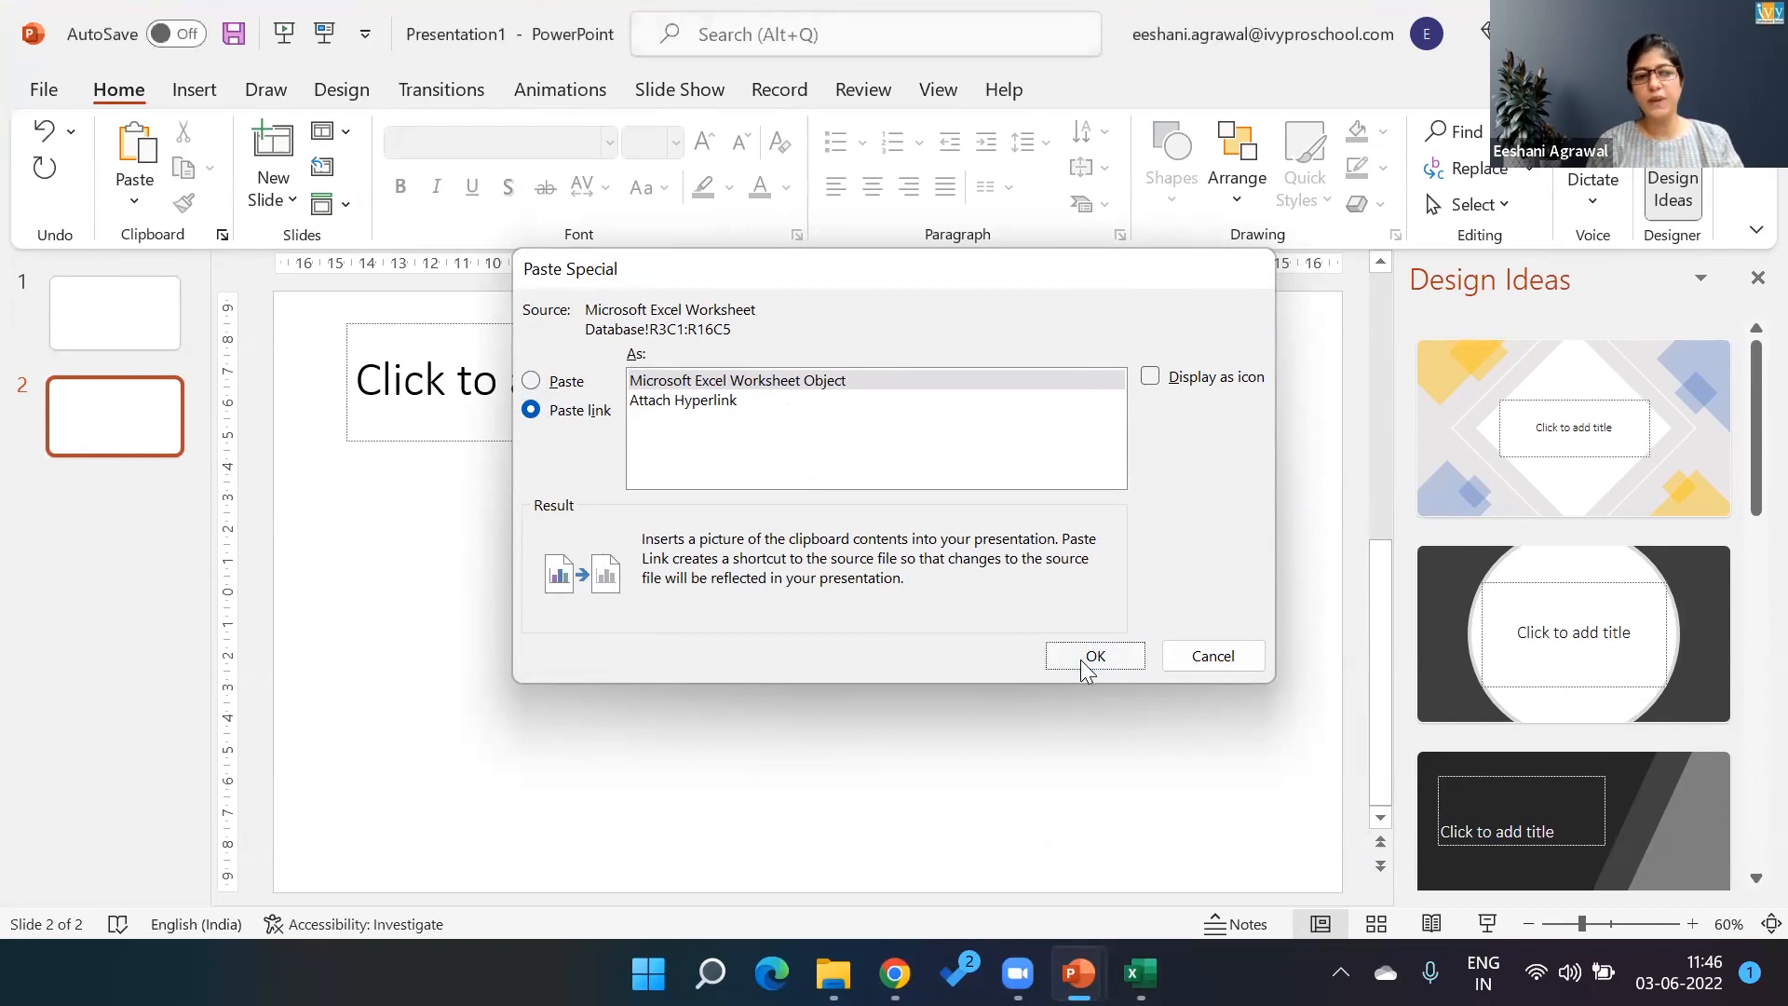
pyautogui.moveTo(857, 490); pyautogui.dragTo(658, 475)
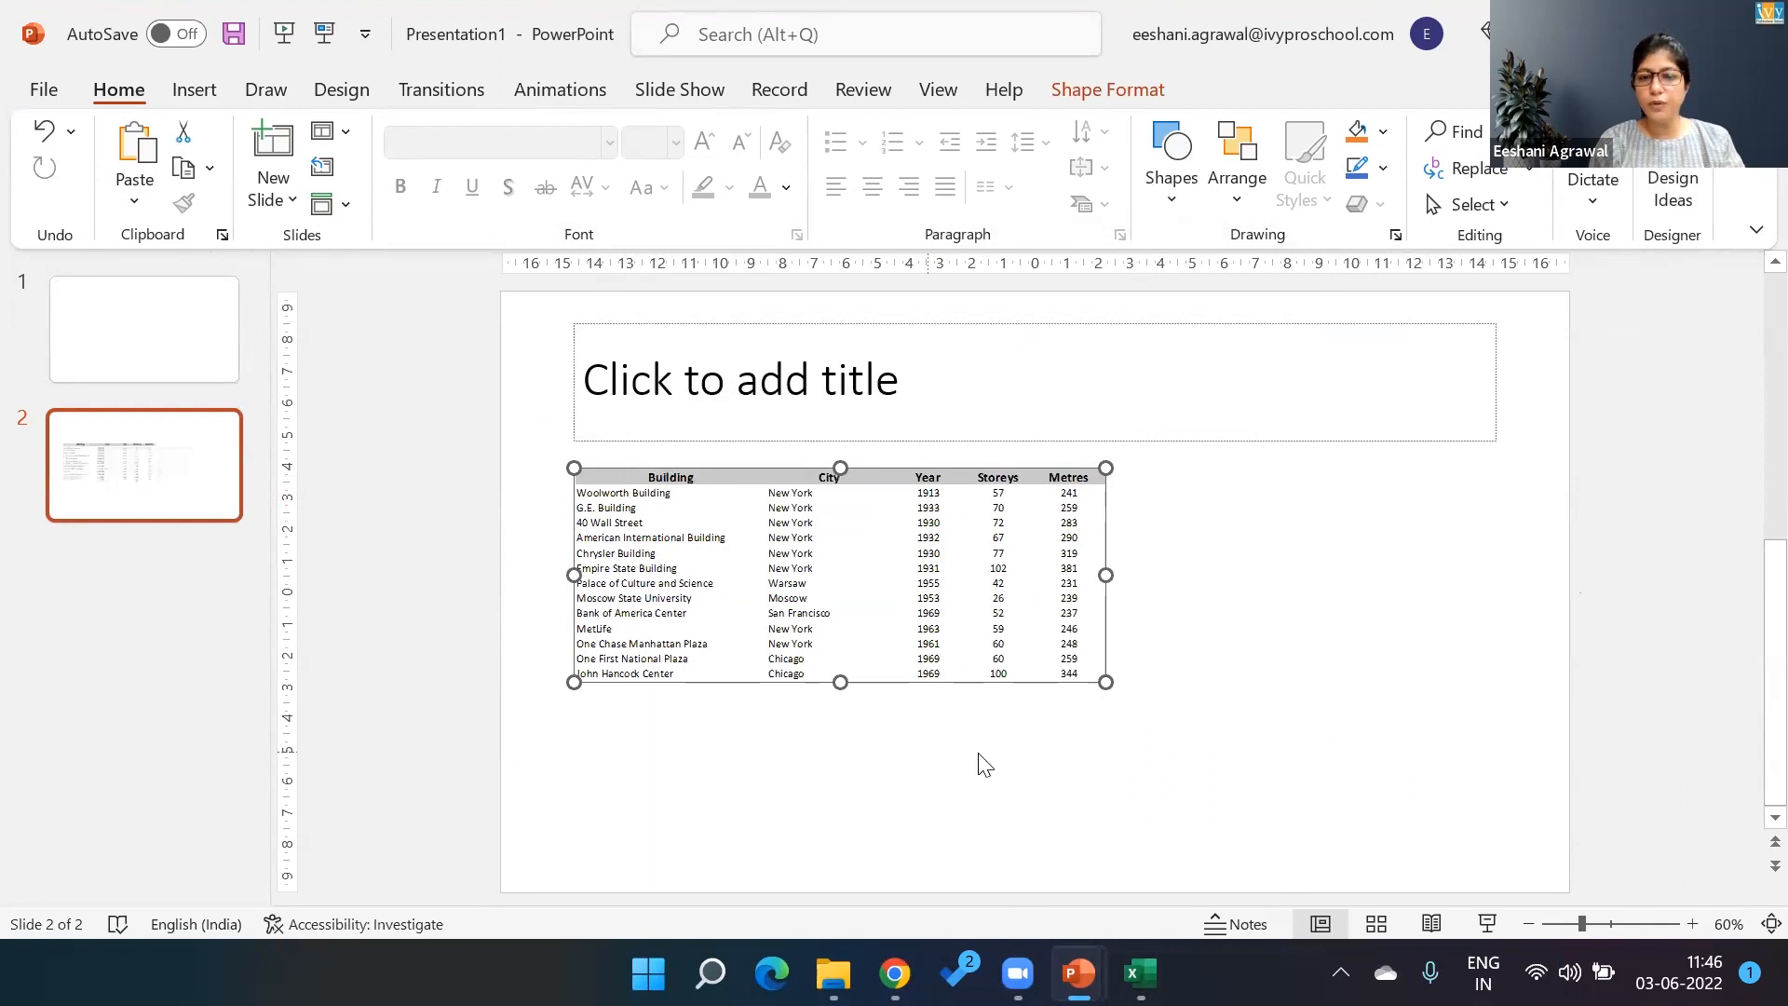
pyautogui.moveTo(1106, 681); pyautogui.dragTo(1426, 810)
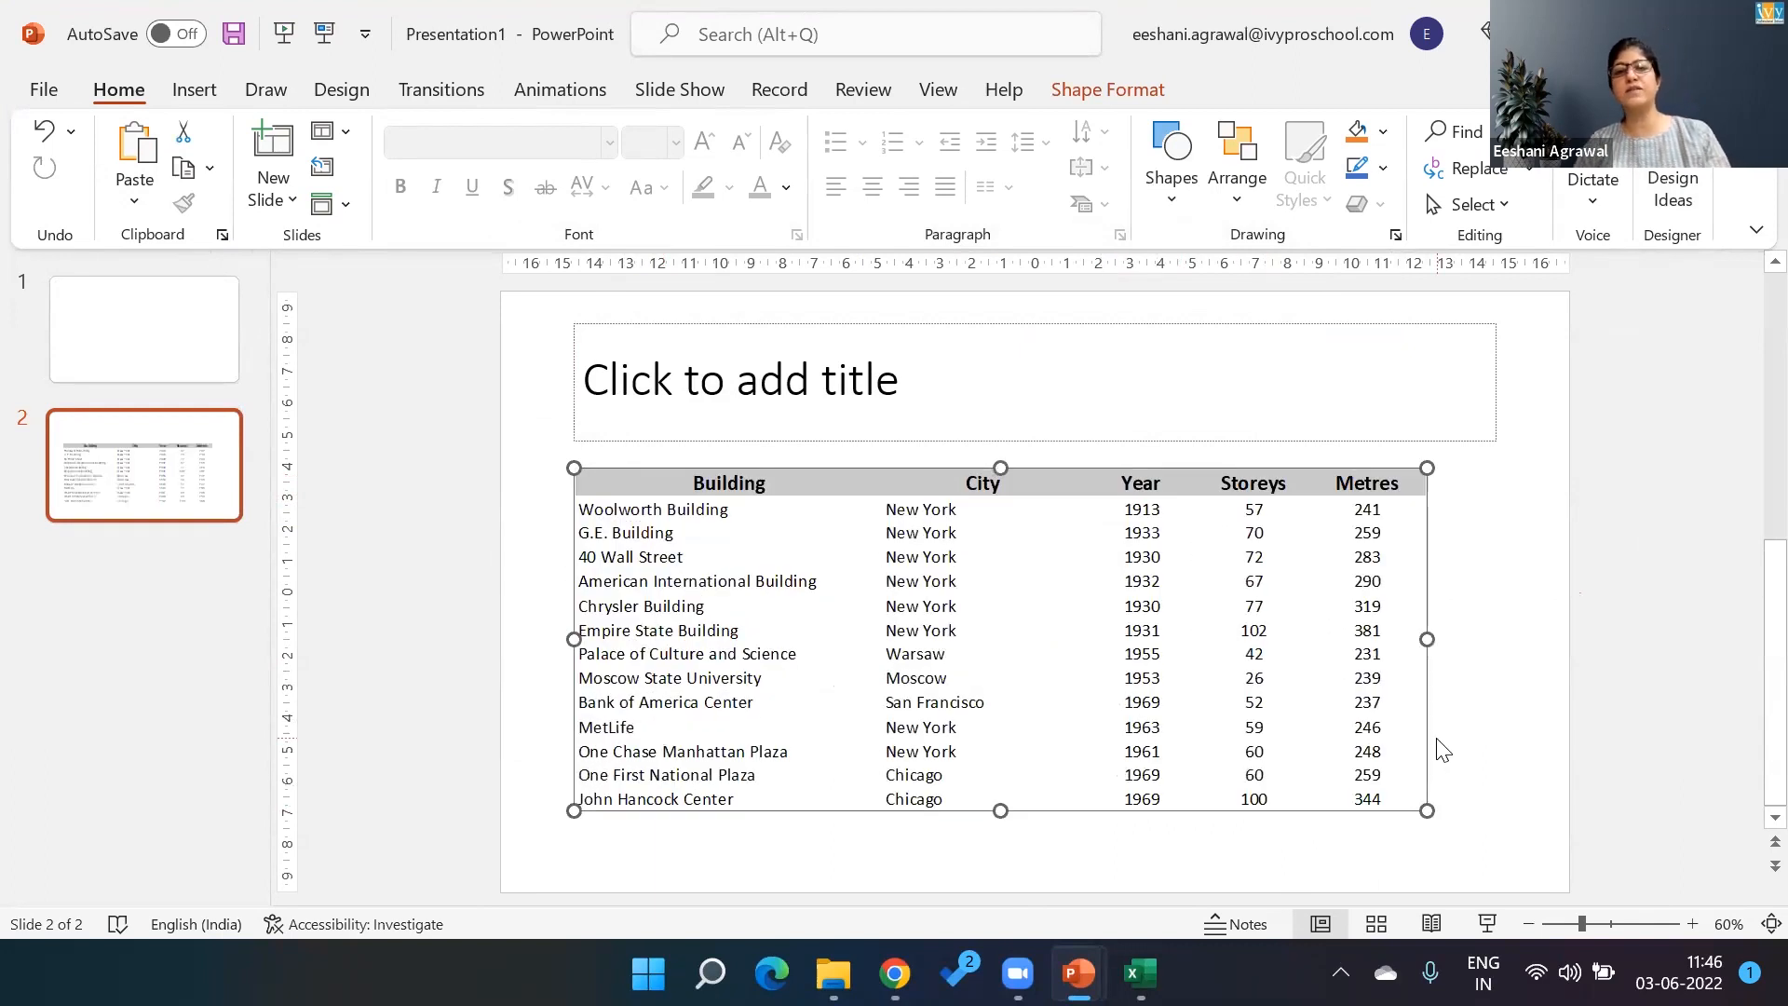
# In the Excel workbook, change the City of the first four buildings, B4:B7, to Delhi
pyautogui.doubleClick(922, 510)
pyautogui.hotkey('alt', 'Tab')
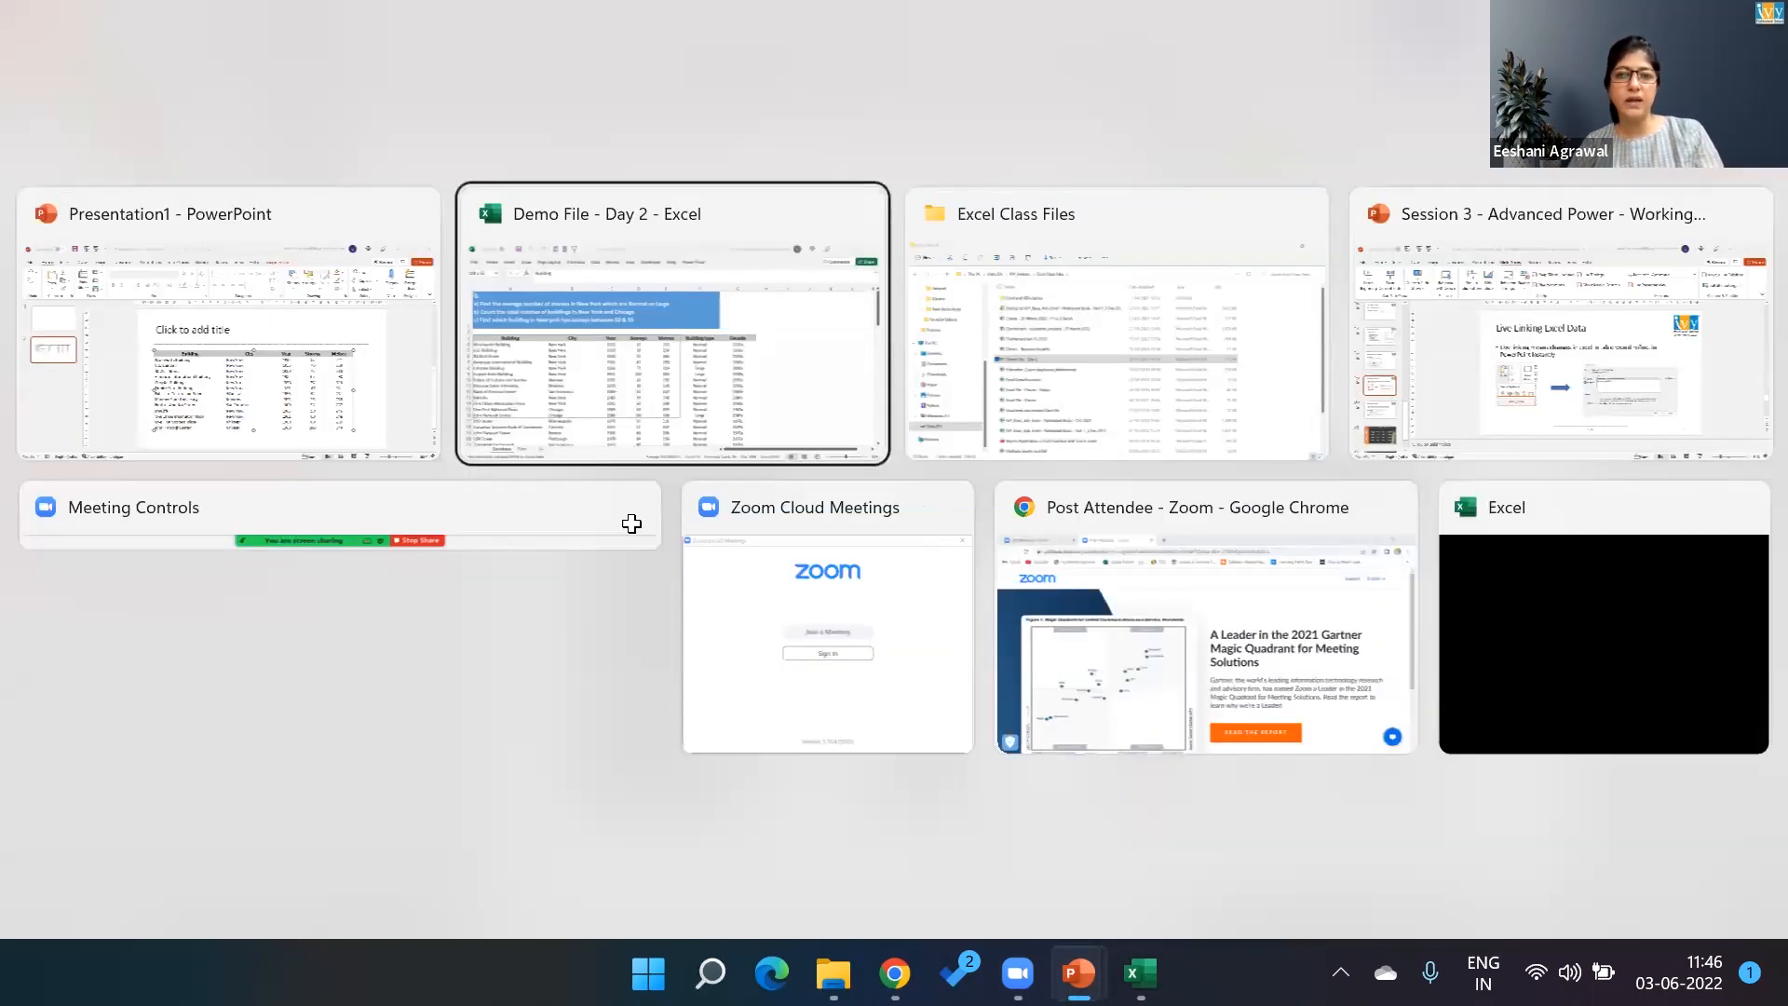
pyautogui.click(438, 444)
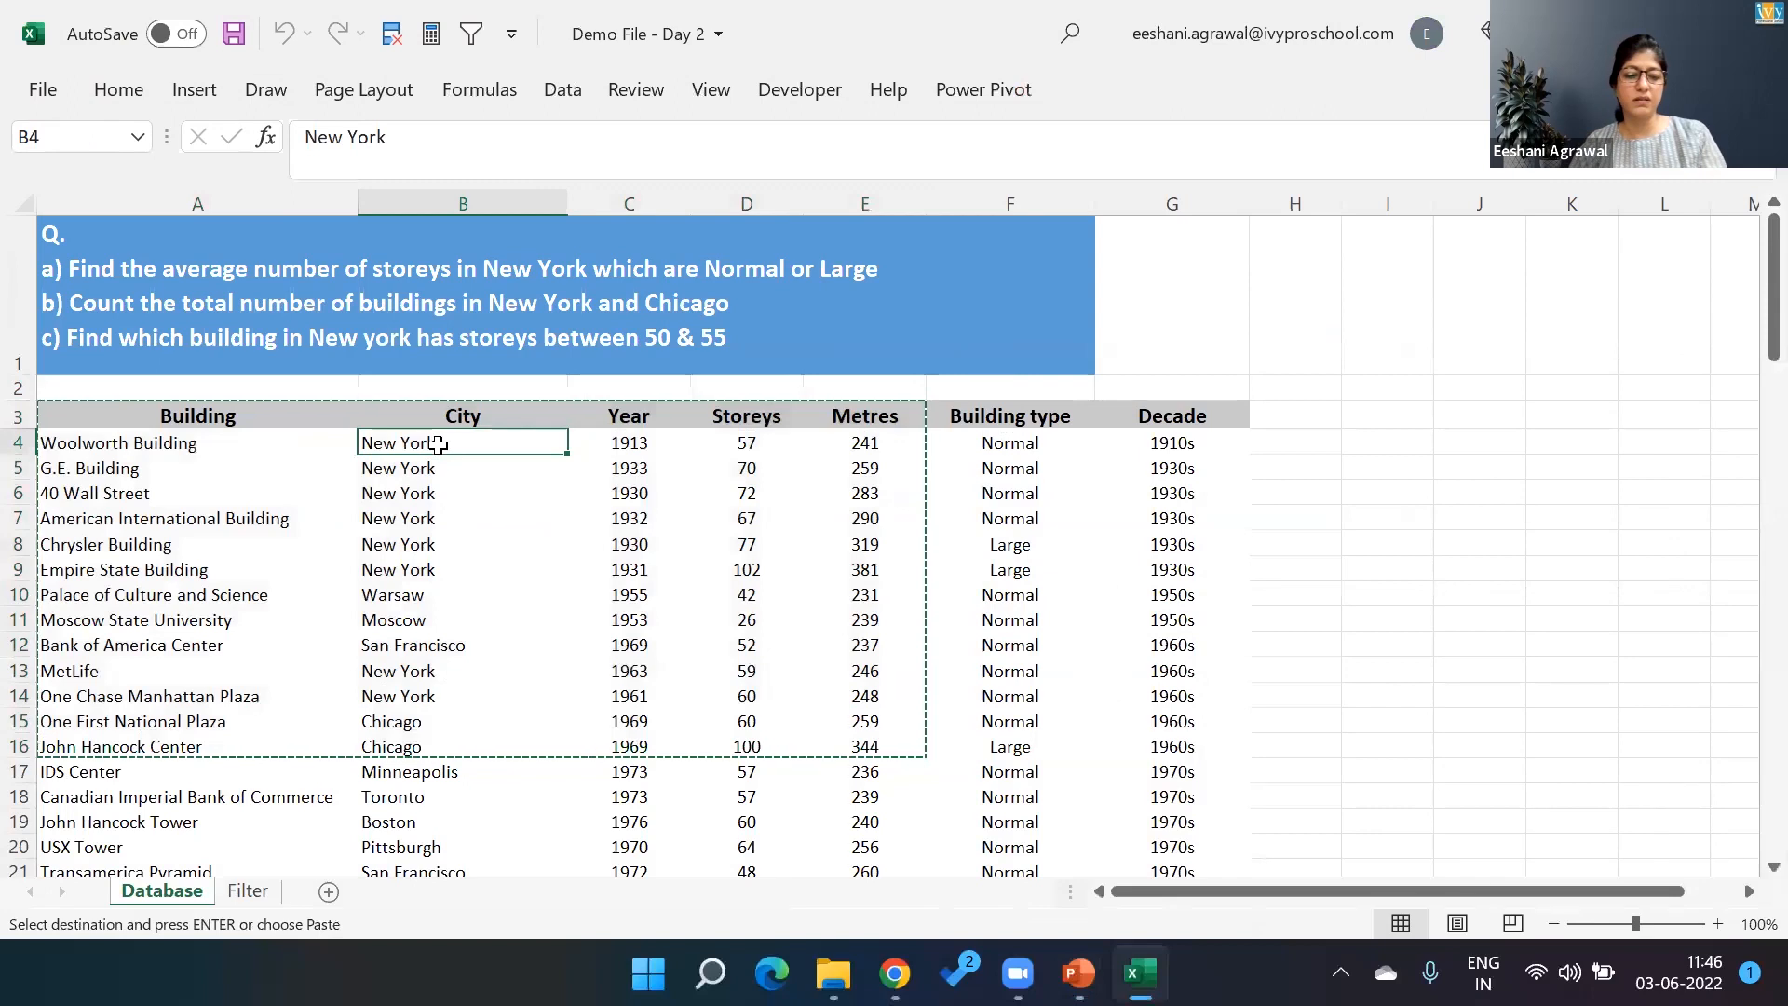
pyautogui.write('Delhi')
pyautogui.press('Return')
pyautogui.press('Up')
pyautogui.hotkey('shift', 'Down')
pyautogui.hotkey('shift', 'Down')
pyautogui.hotkey('shift', 'Down')
pyautogui.hotkey('ctrl', 'd')
# Compare the City column of the slide's linked table with the worksheet, and delete the linked table from the slide
pyautogui.hotkey('alt', 'Tab')
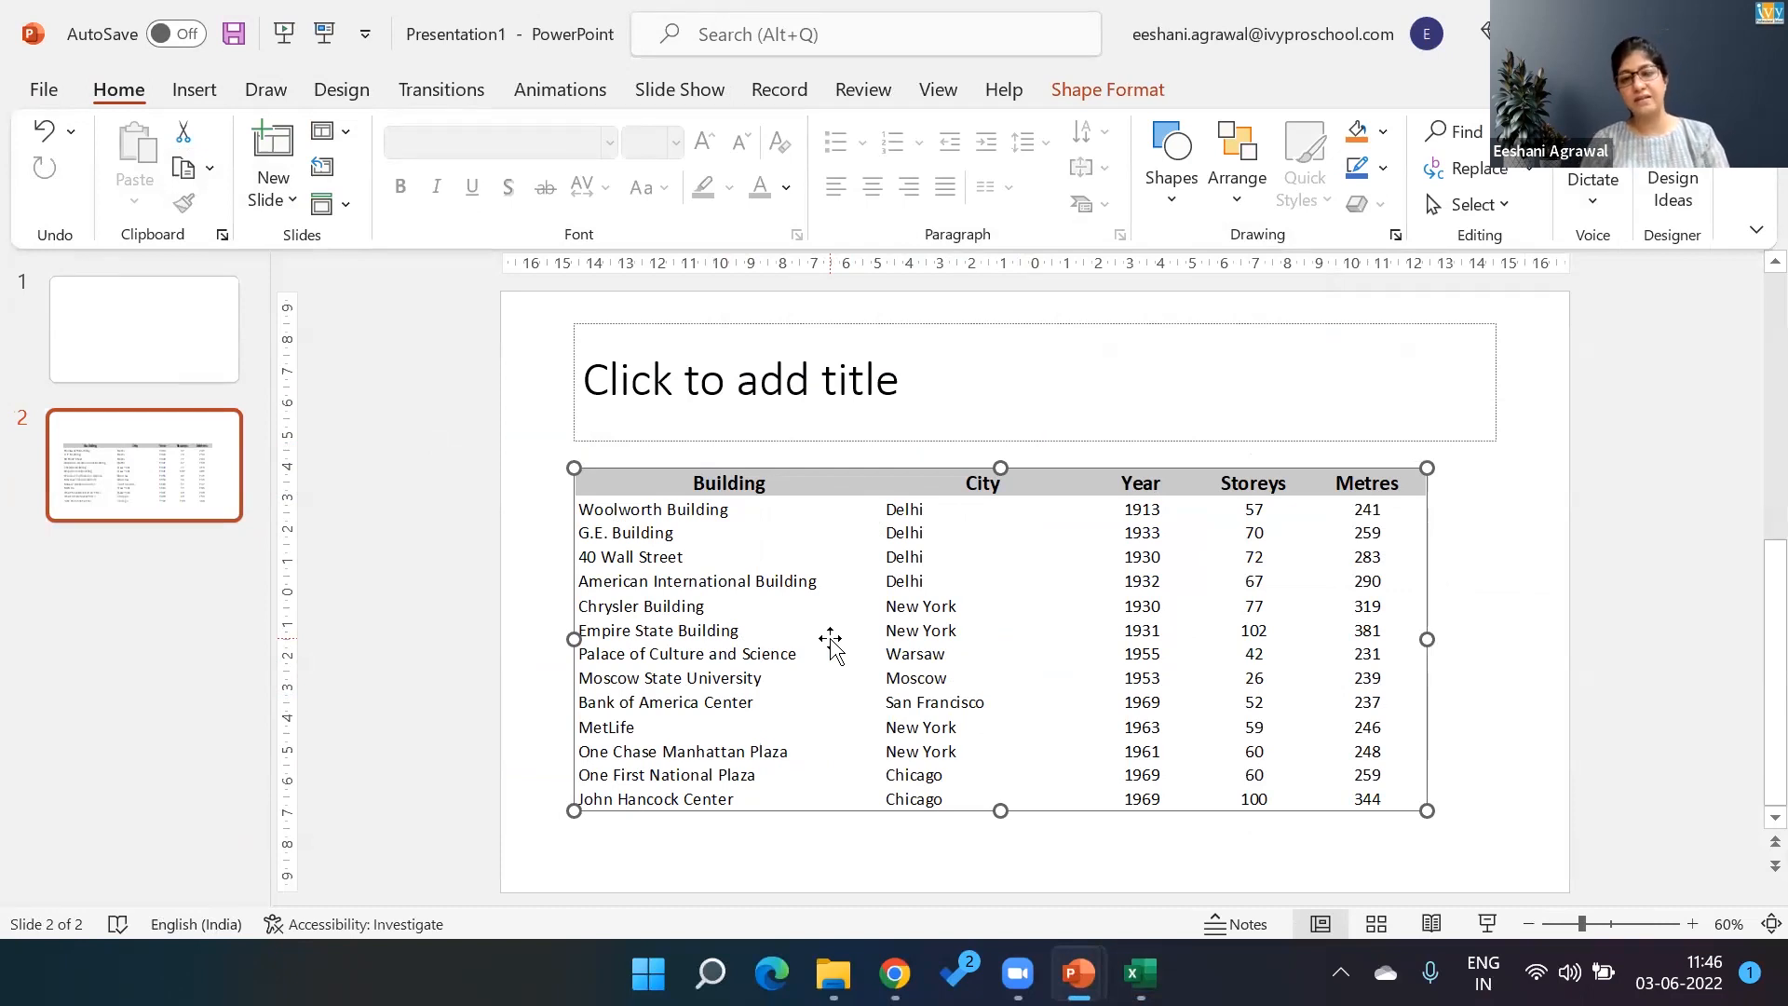
pyautogui.hotkey('alt', 'Tab')
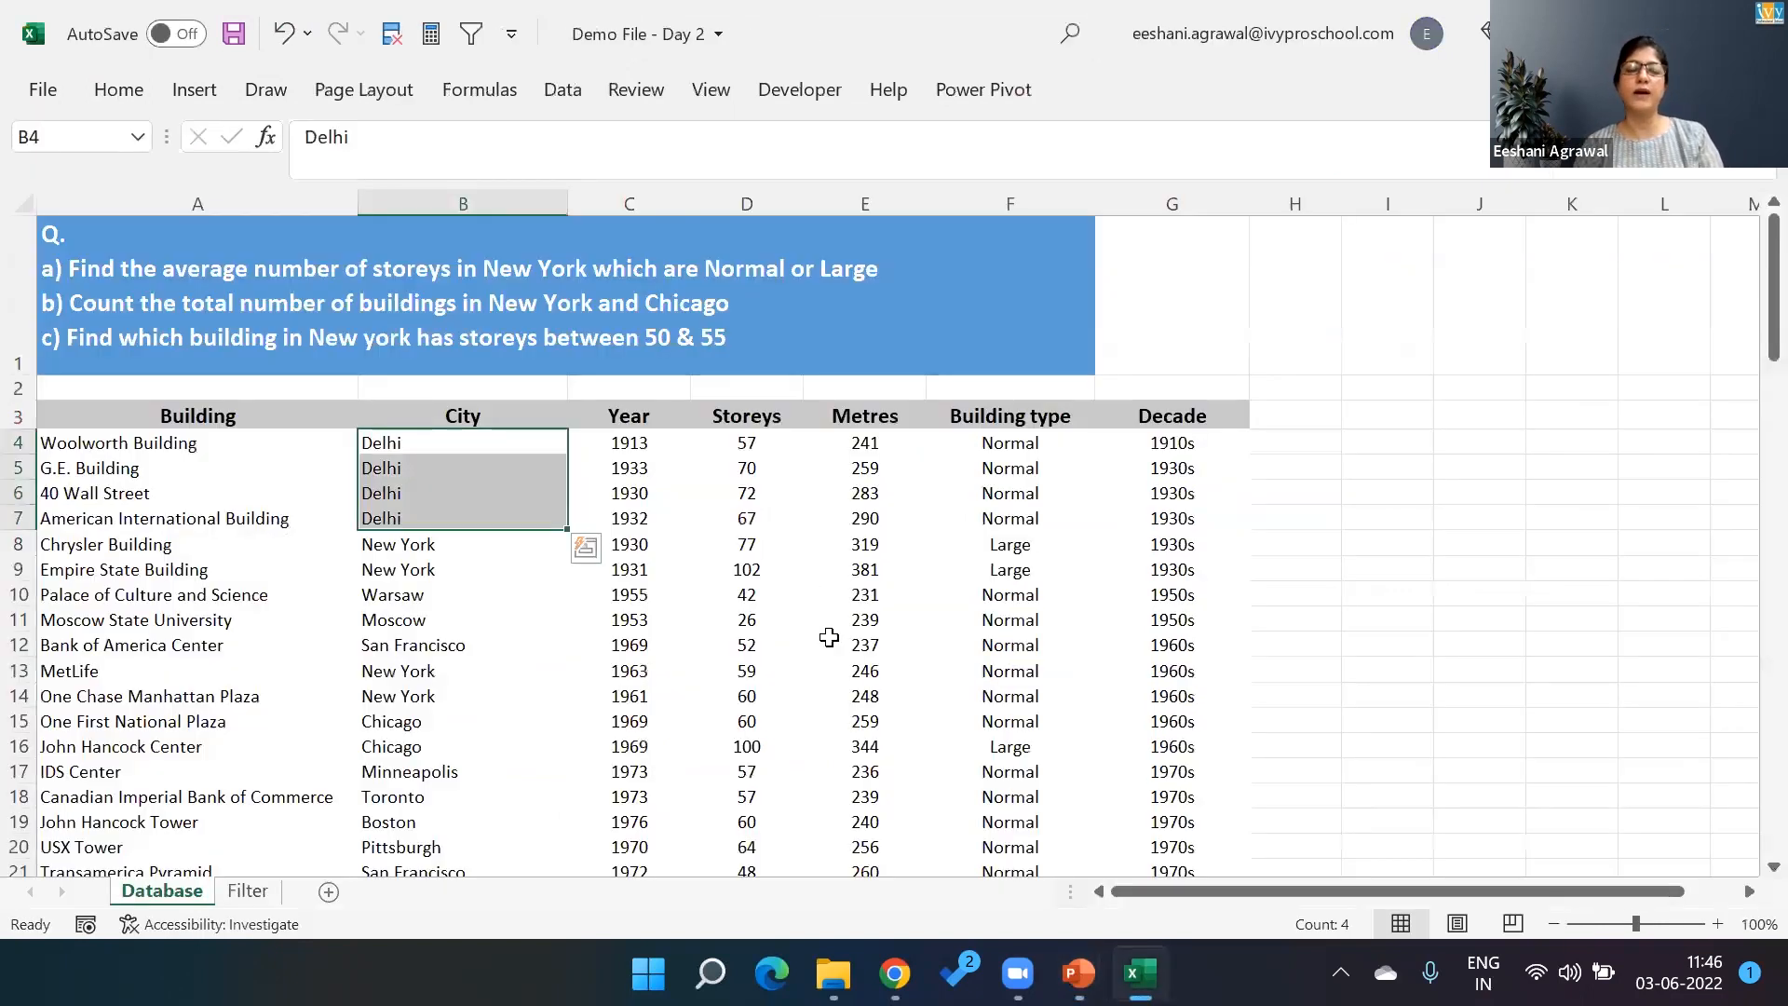
pyautogui.hotkey('alt', 'Tab')
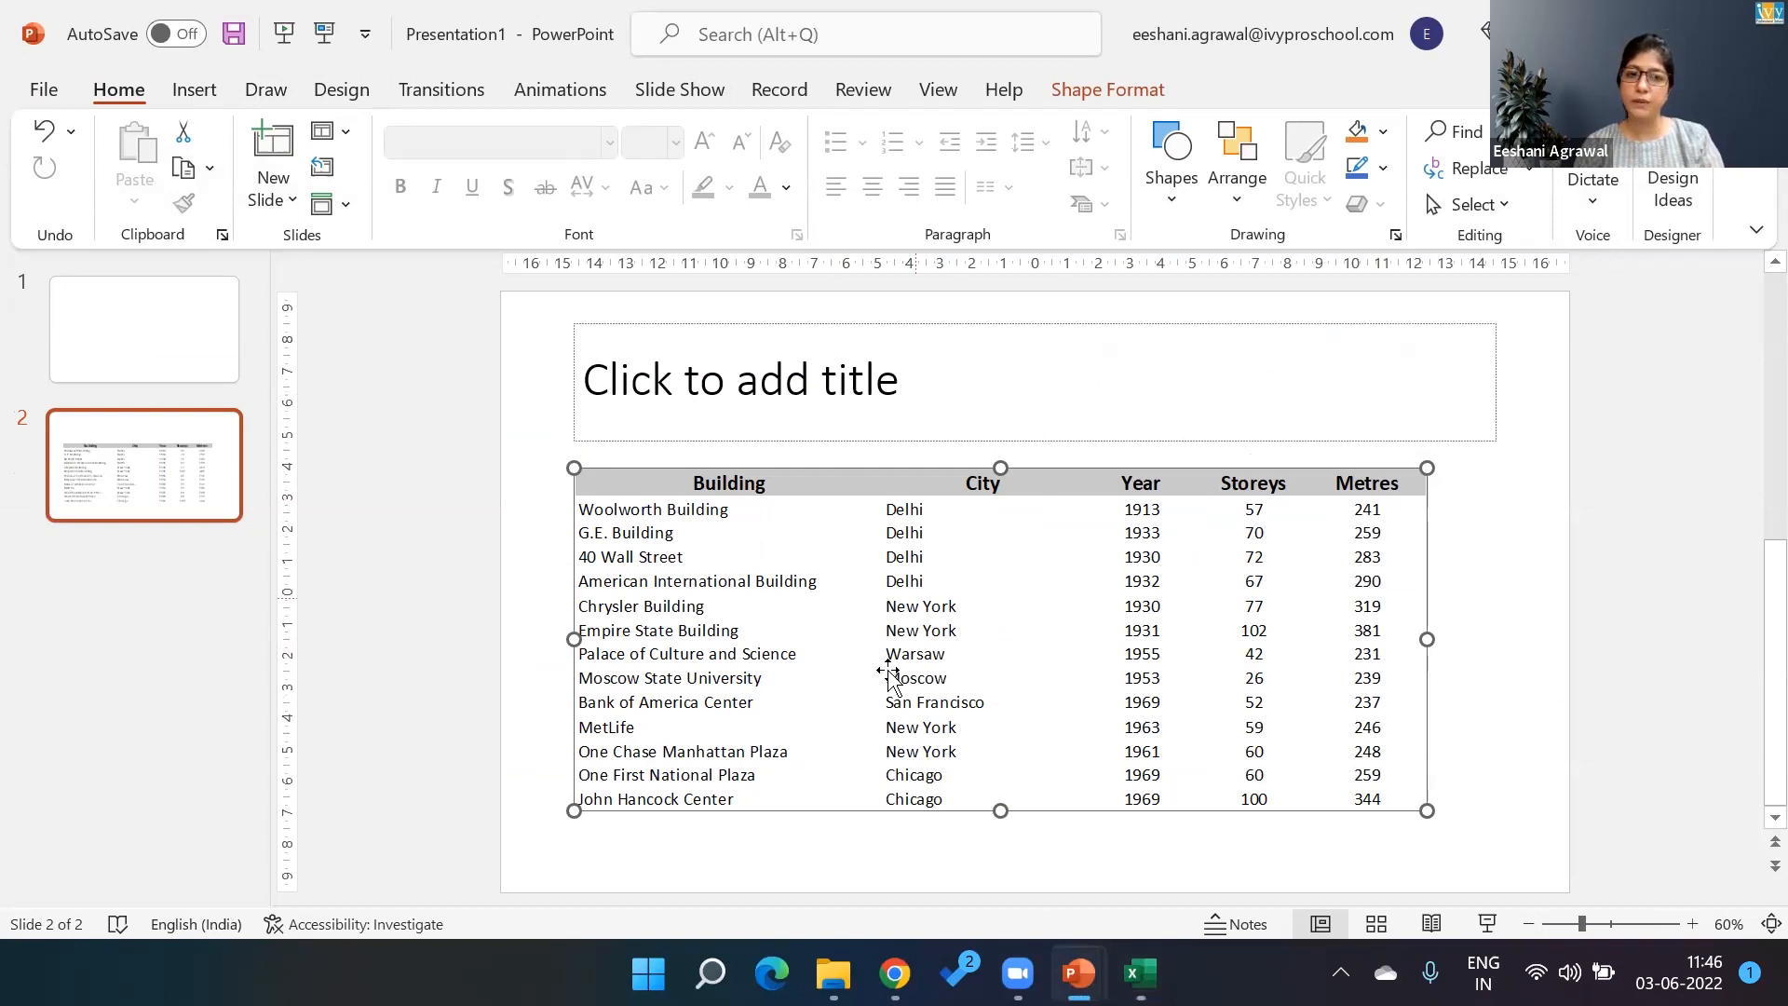
pyautogui.hotkey('alt', 'Tab')
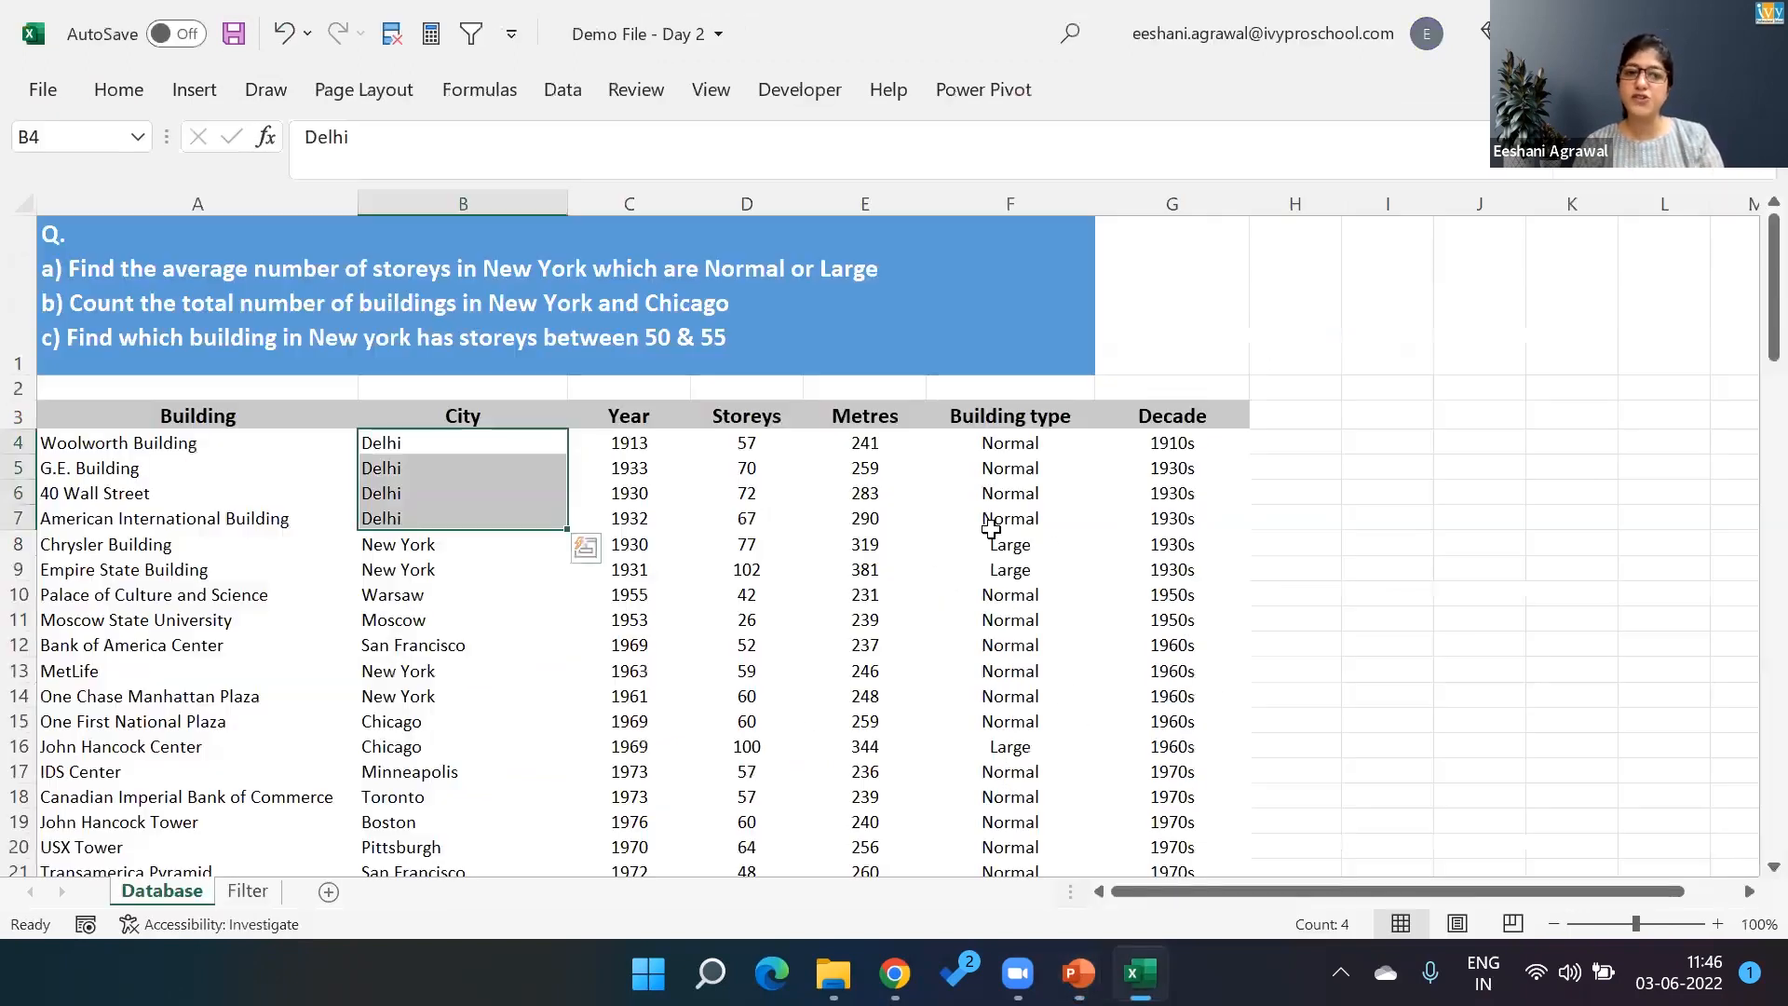
pyautogui.hotkey('alt', 'Tab')
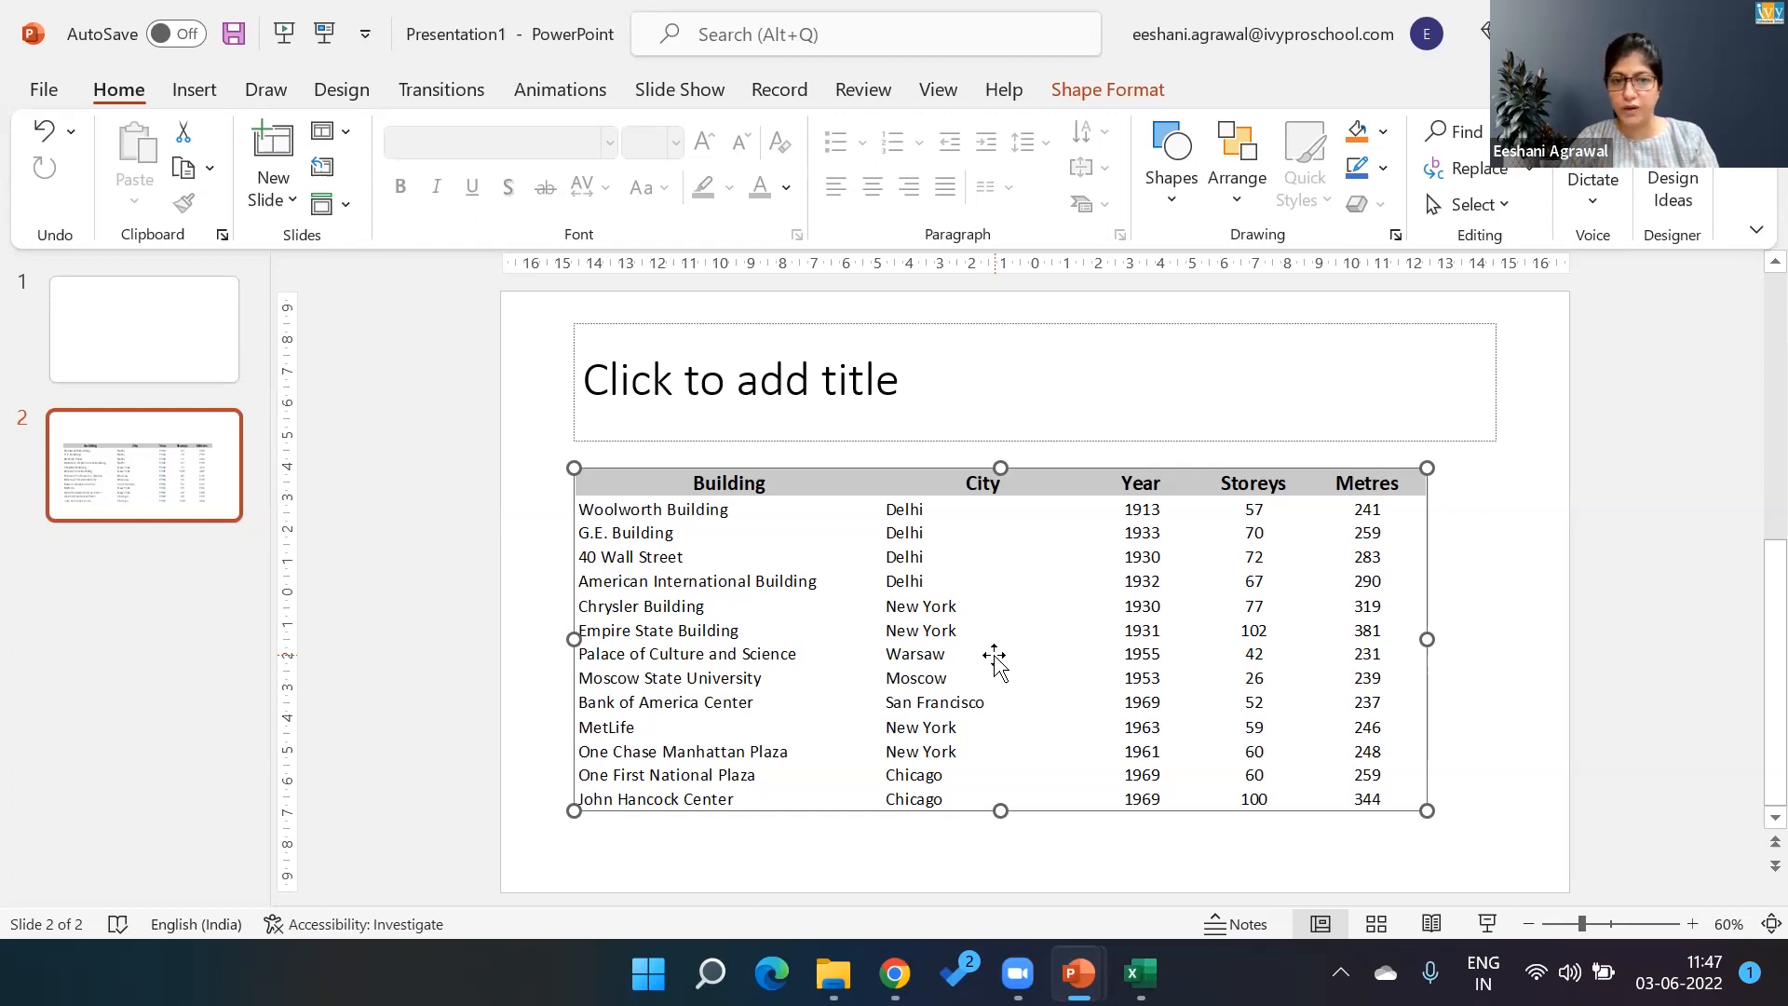
pyautogui.hotkey('alt', 'Tab')
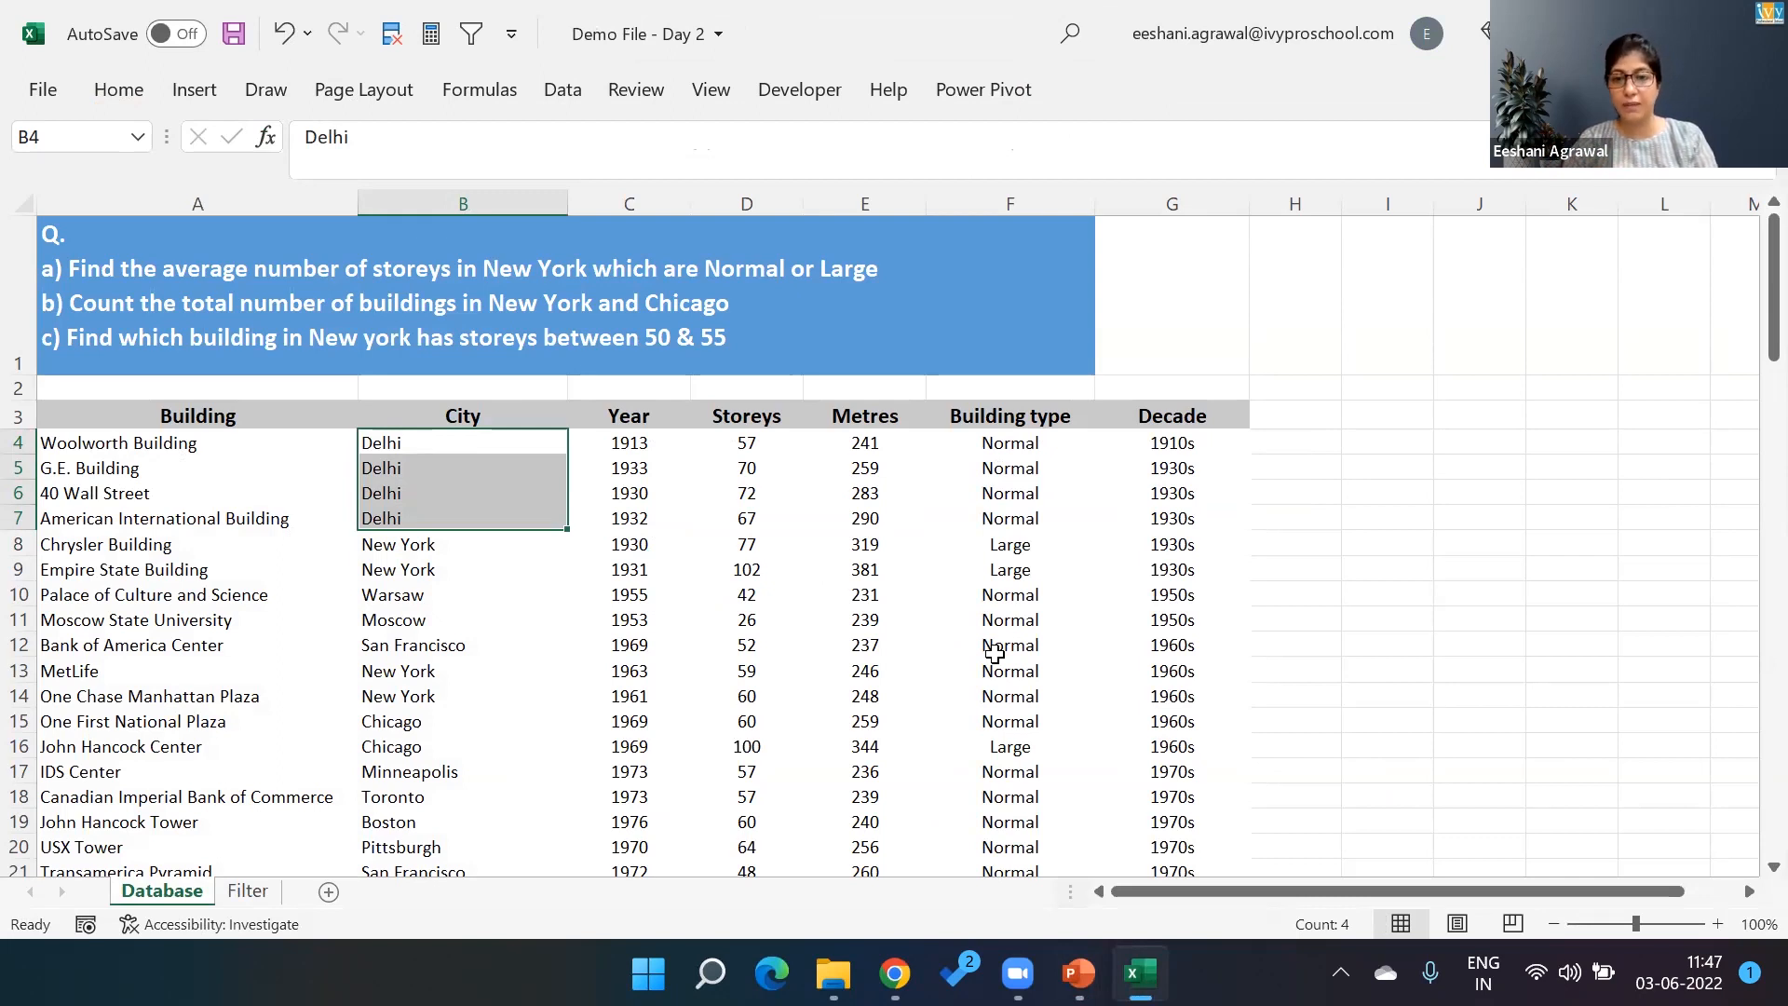
pyautogui.hotkey('alt', 'Tab')
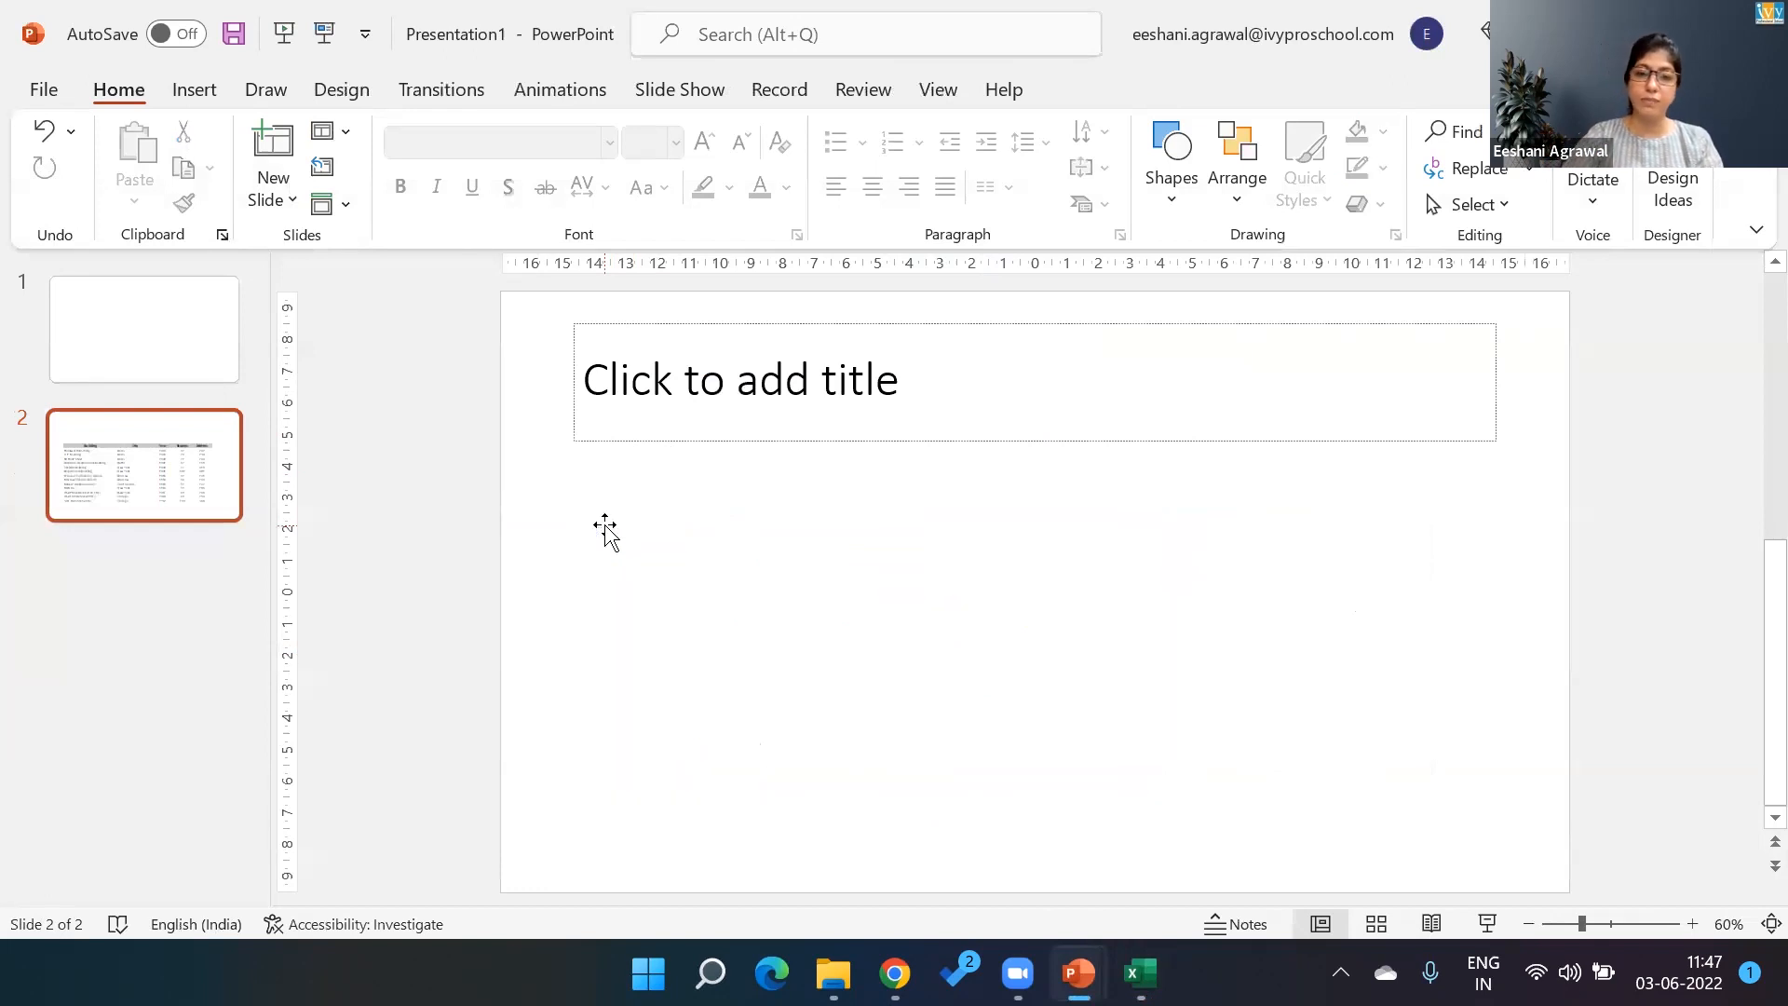
pyautogui.press('Delete')
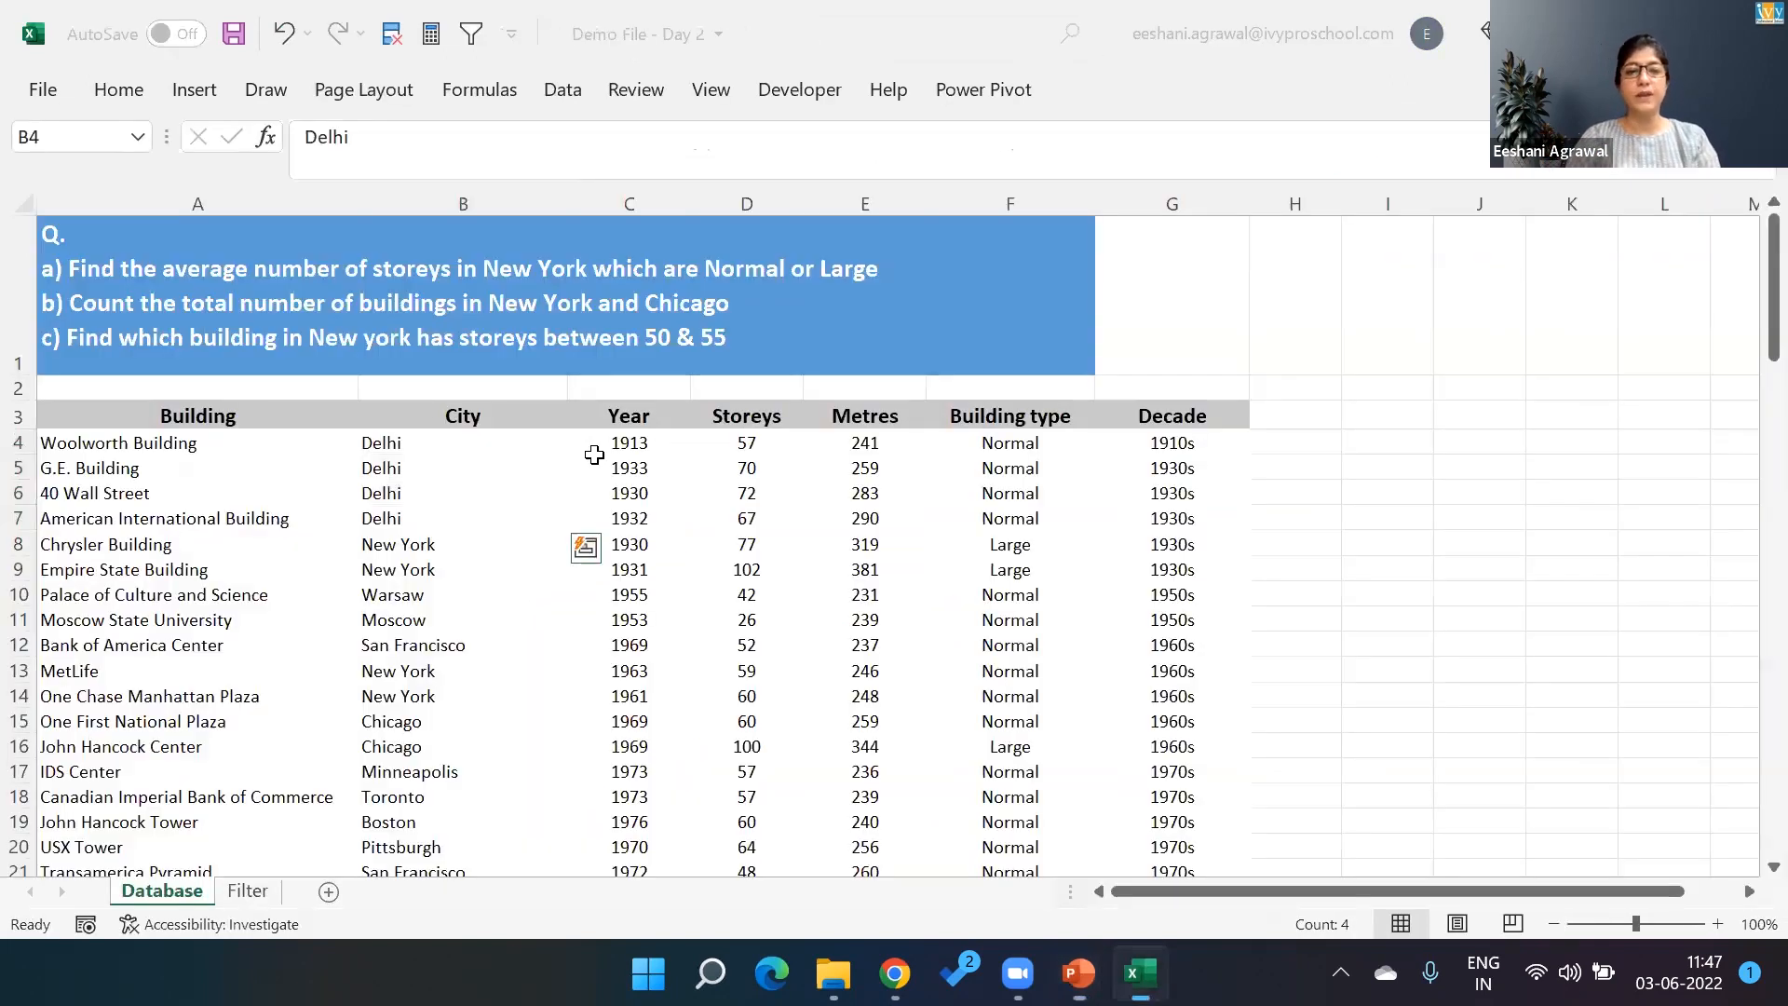
# Copy range A3:E15 from the Database sheet and choose to paste it on slide 2 as a link with Paste Special
pyautogui.hotkey('alt', 'Tab')
pyautogui.moveTo(213, 412); pyautogui.dragTo(824, 718)
pyautogui.hotkey('ctrl', 'c')
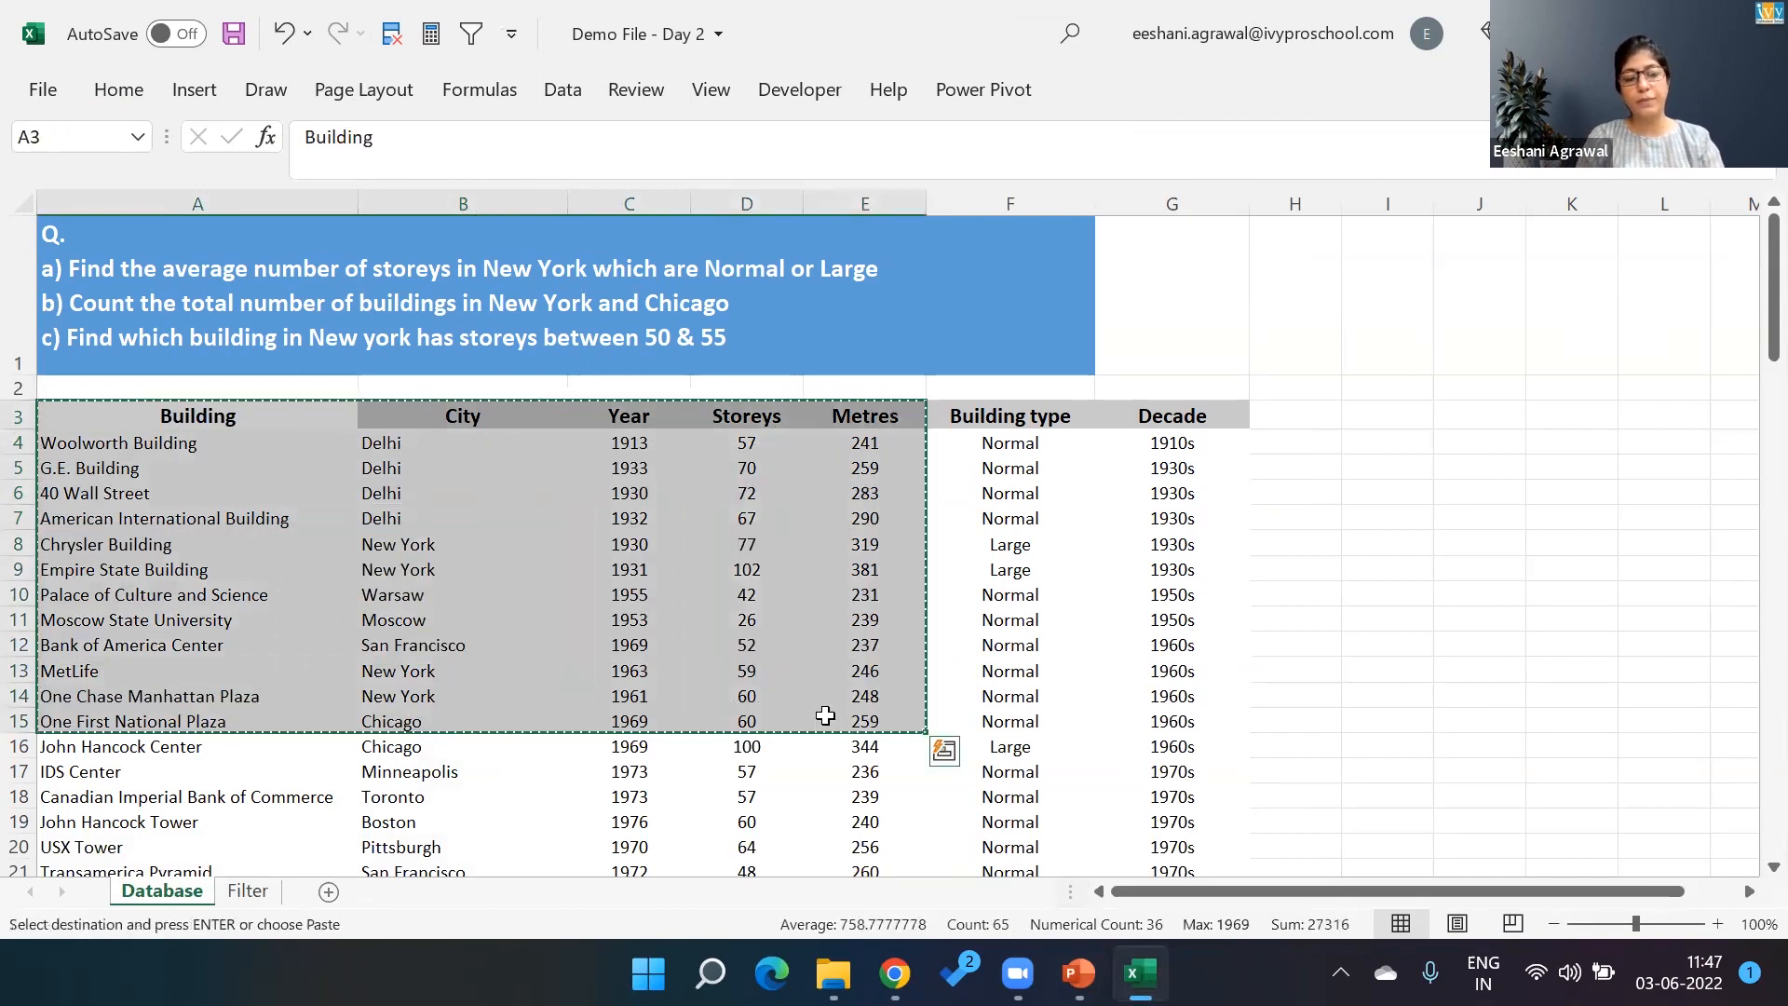
pyautogui.hotkey('alt', 'Tab')
pyautogui.click(135, 207)
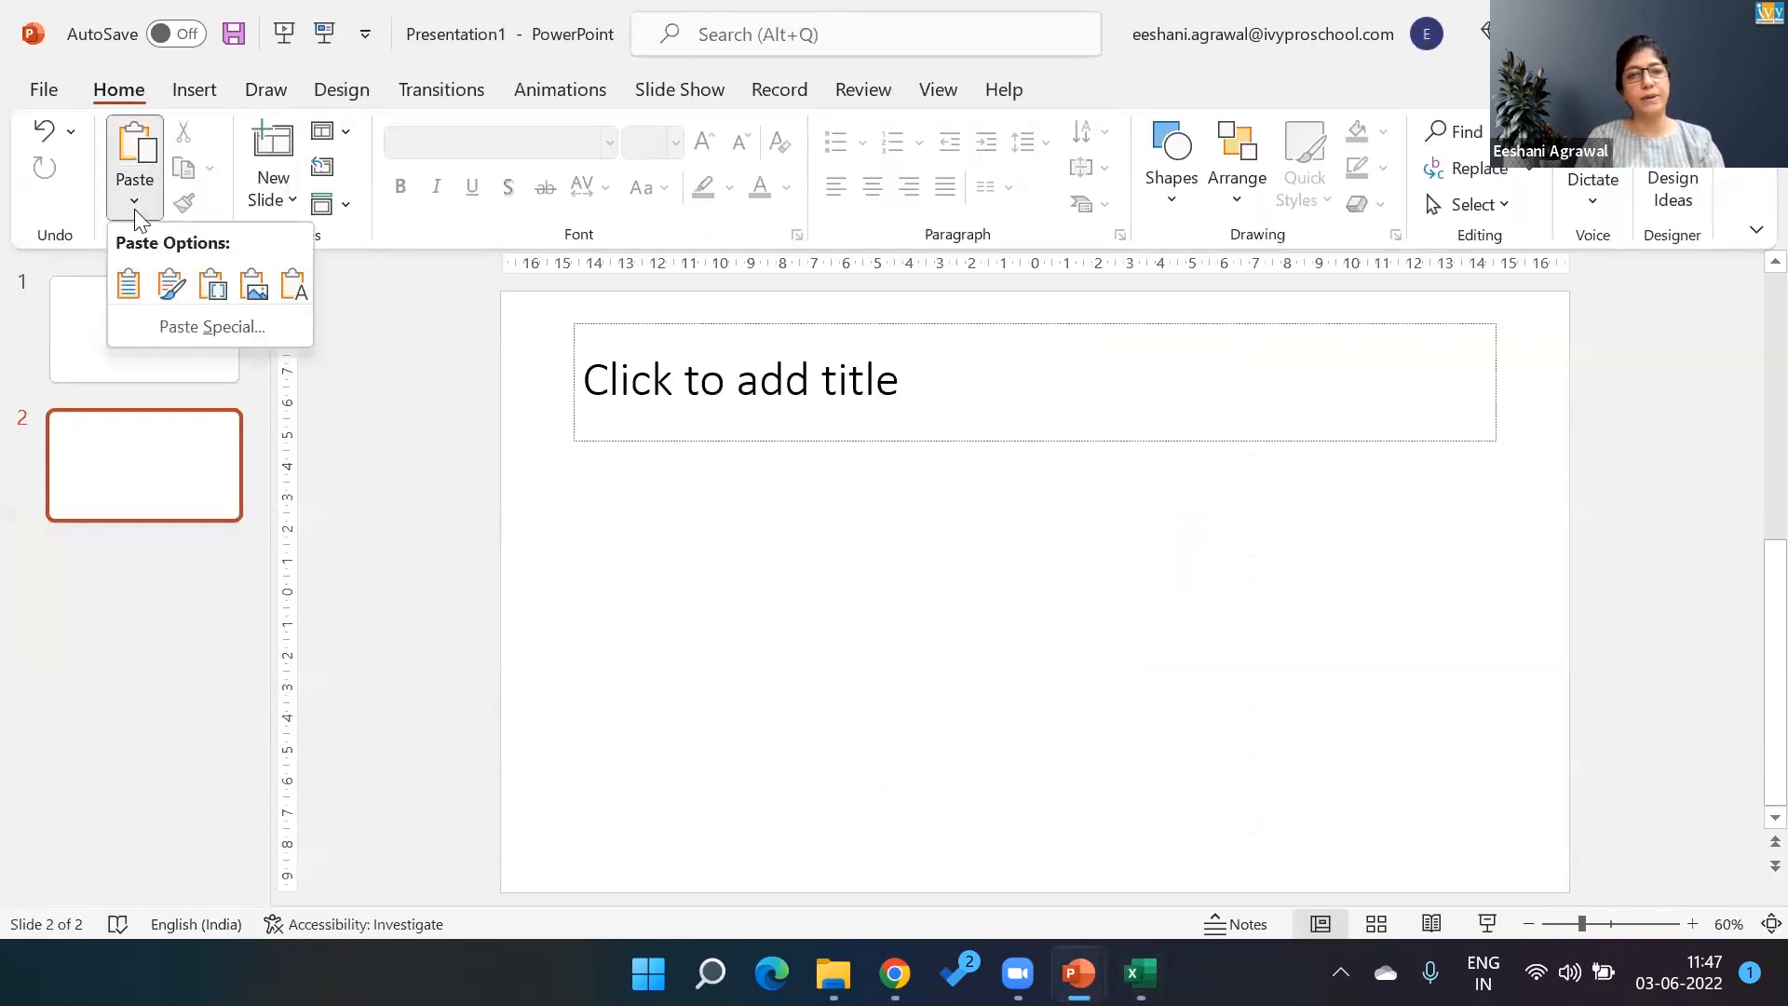
pyautogui.click(151, 327)
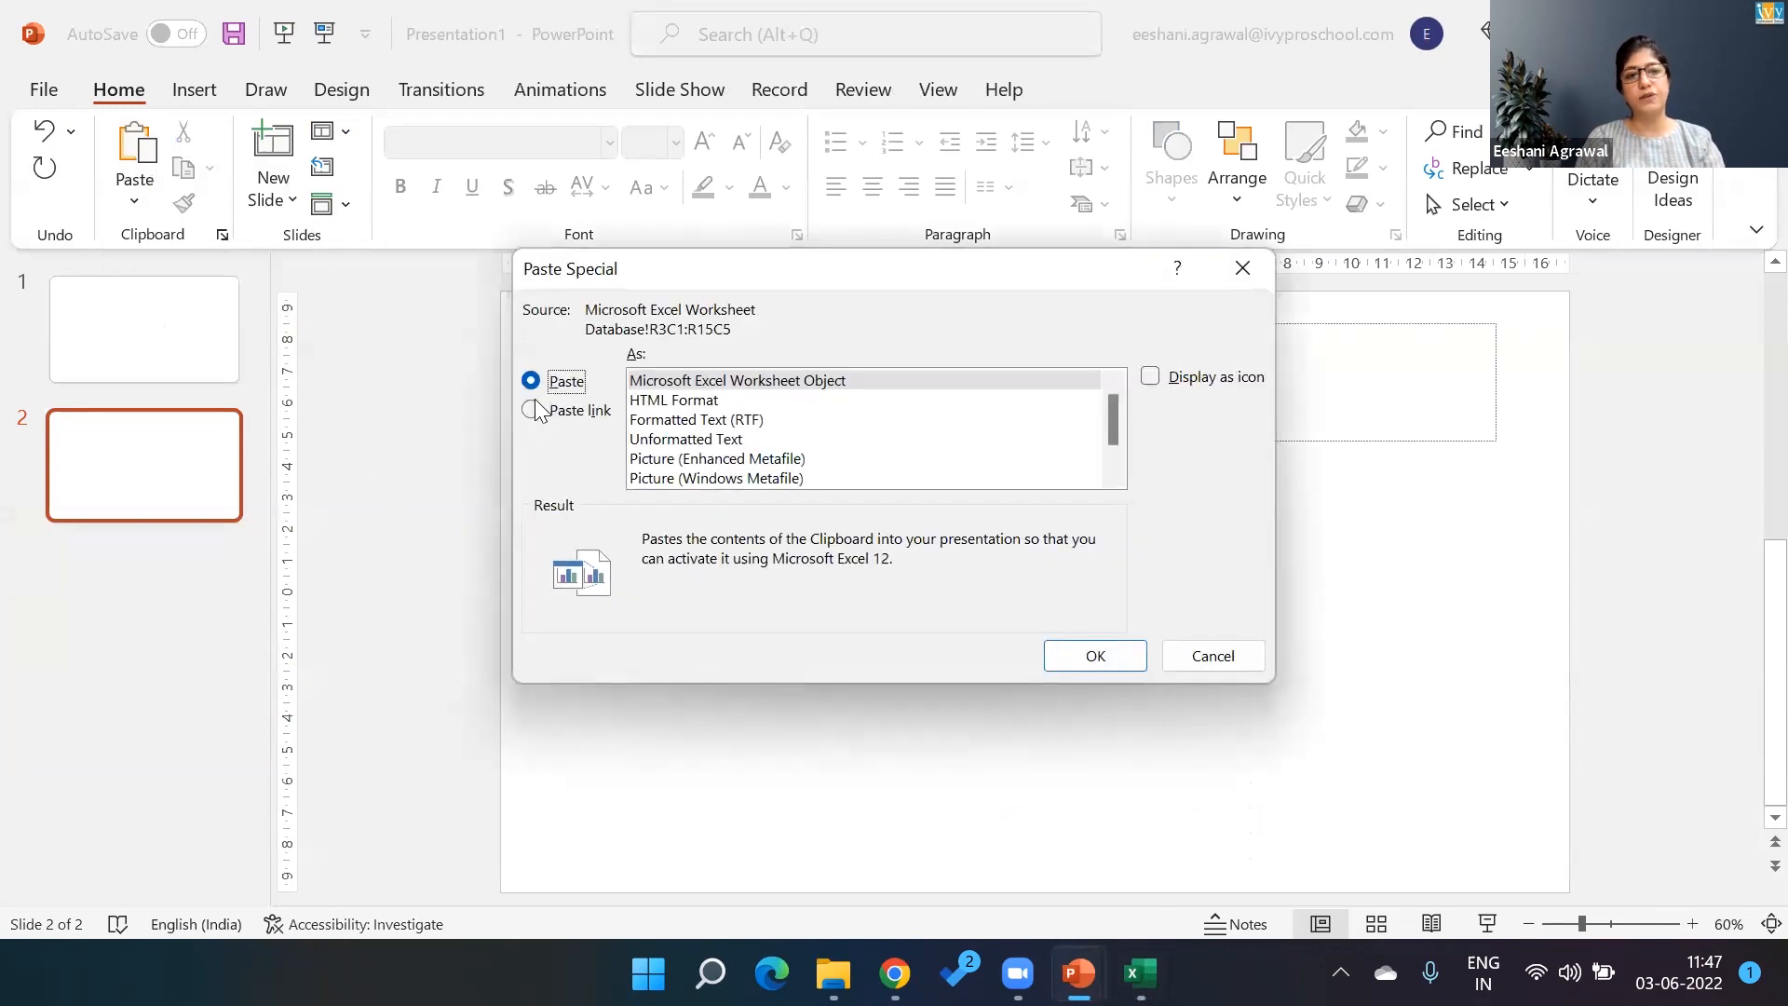
pyautogui.click(579, 408)
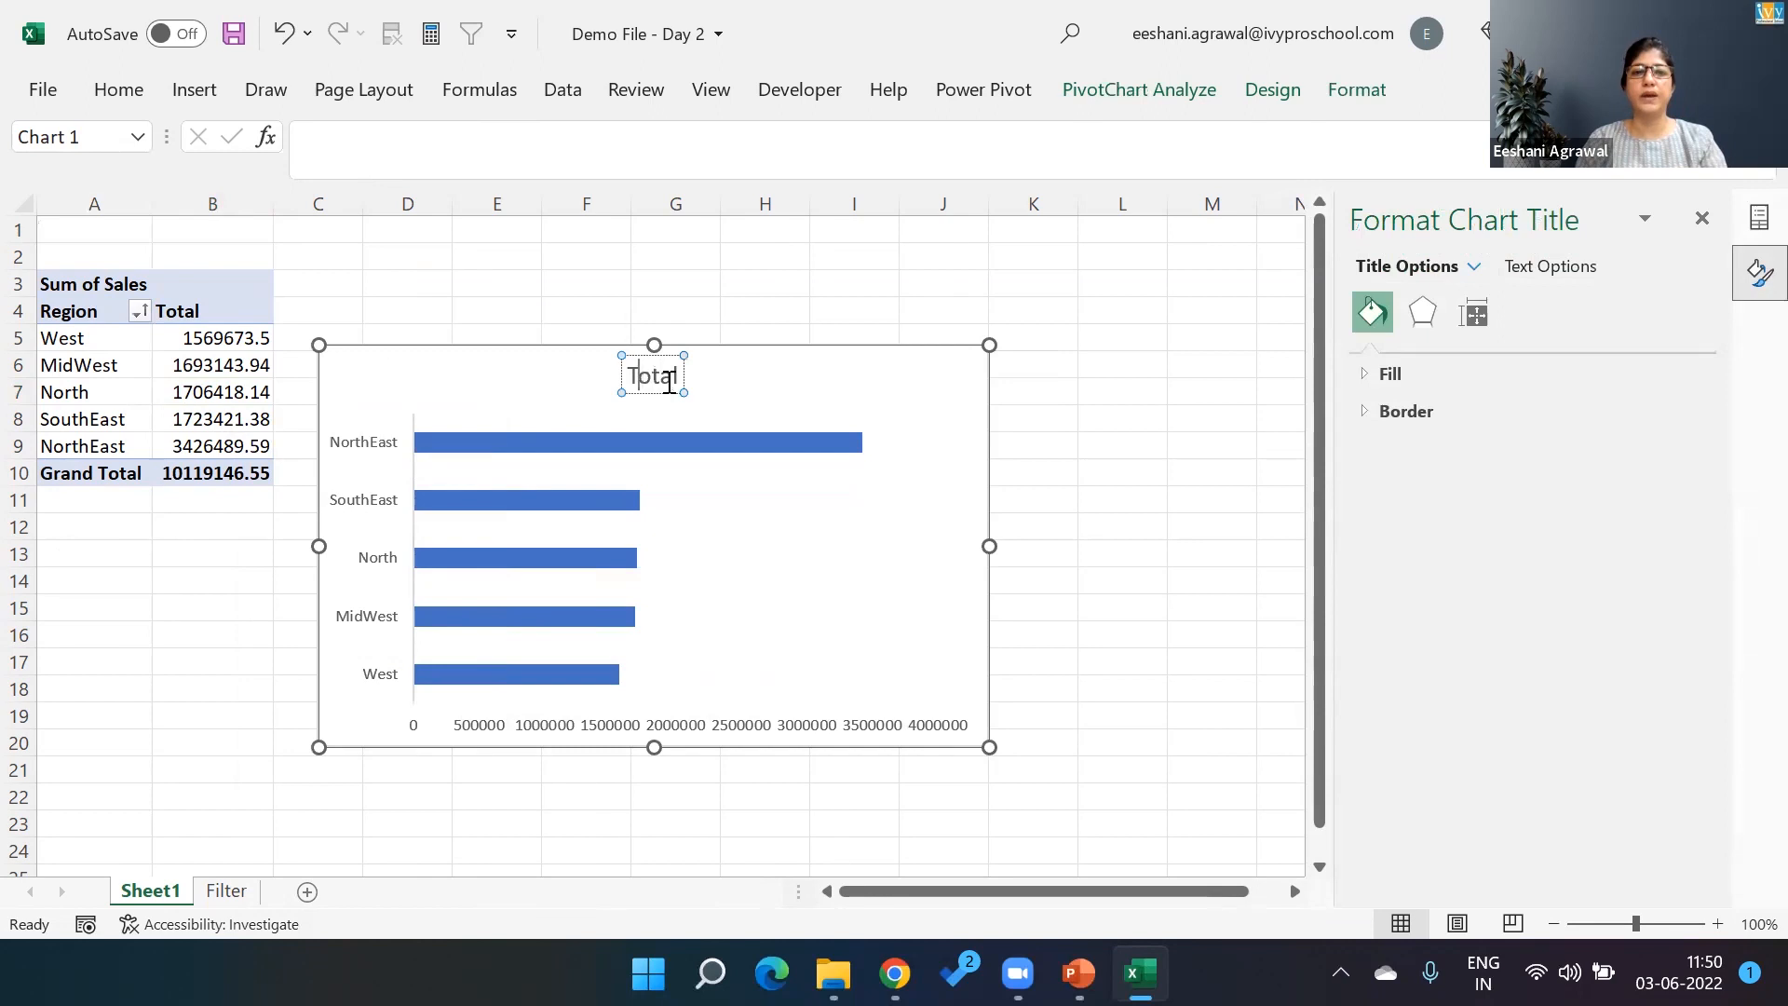
# Change the pivot chart's title to Regional Sales
pyautogui.doubleClick(670, 382)
pyautogui.write('Regio')
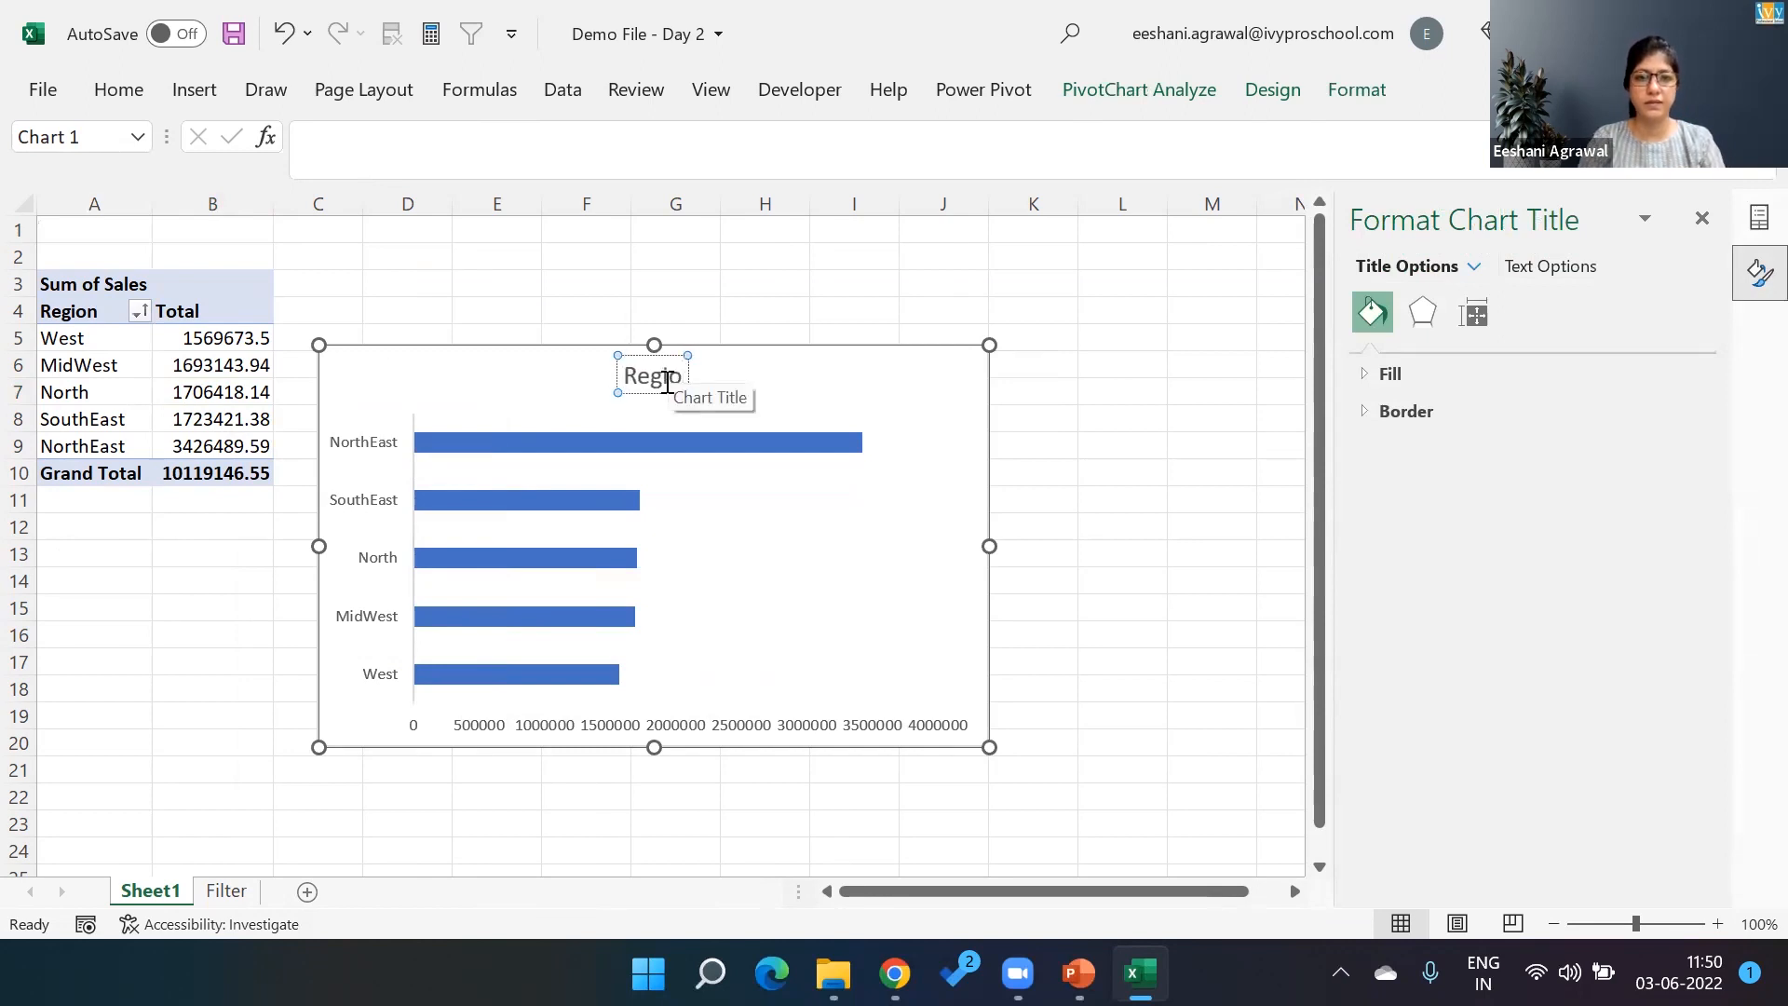
pyautogui.write('nal Sales')
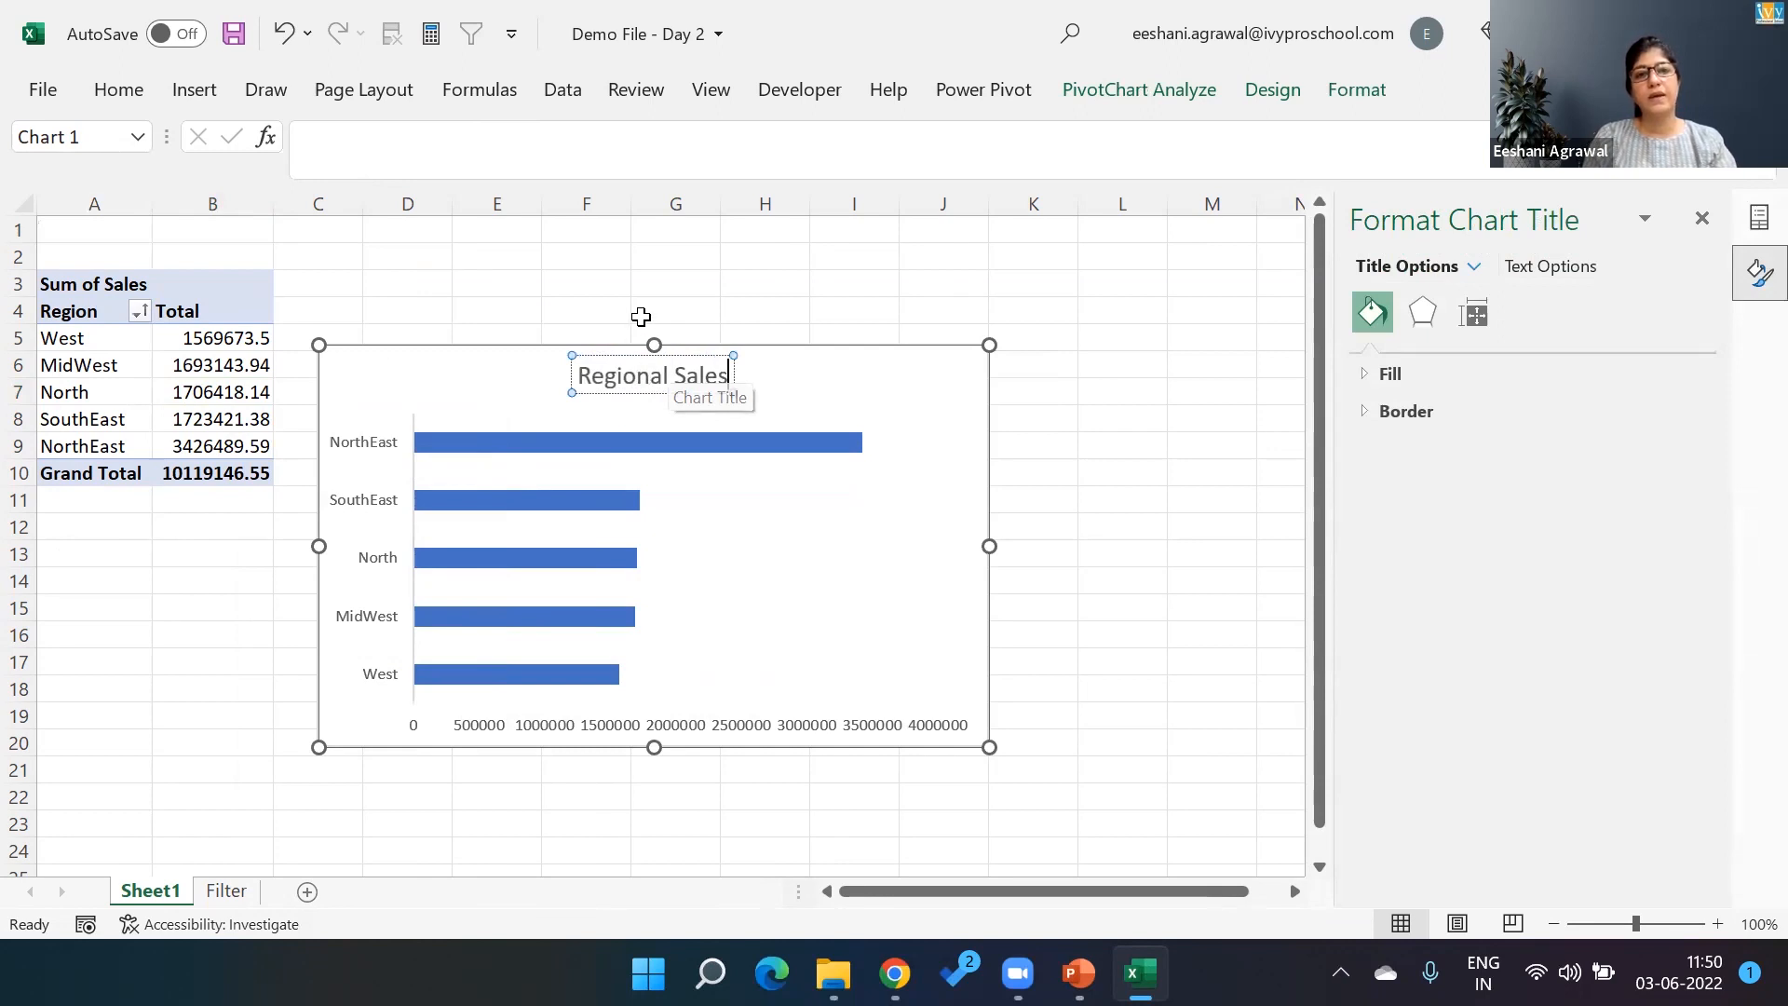
pyautogui.click(640, 311)
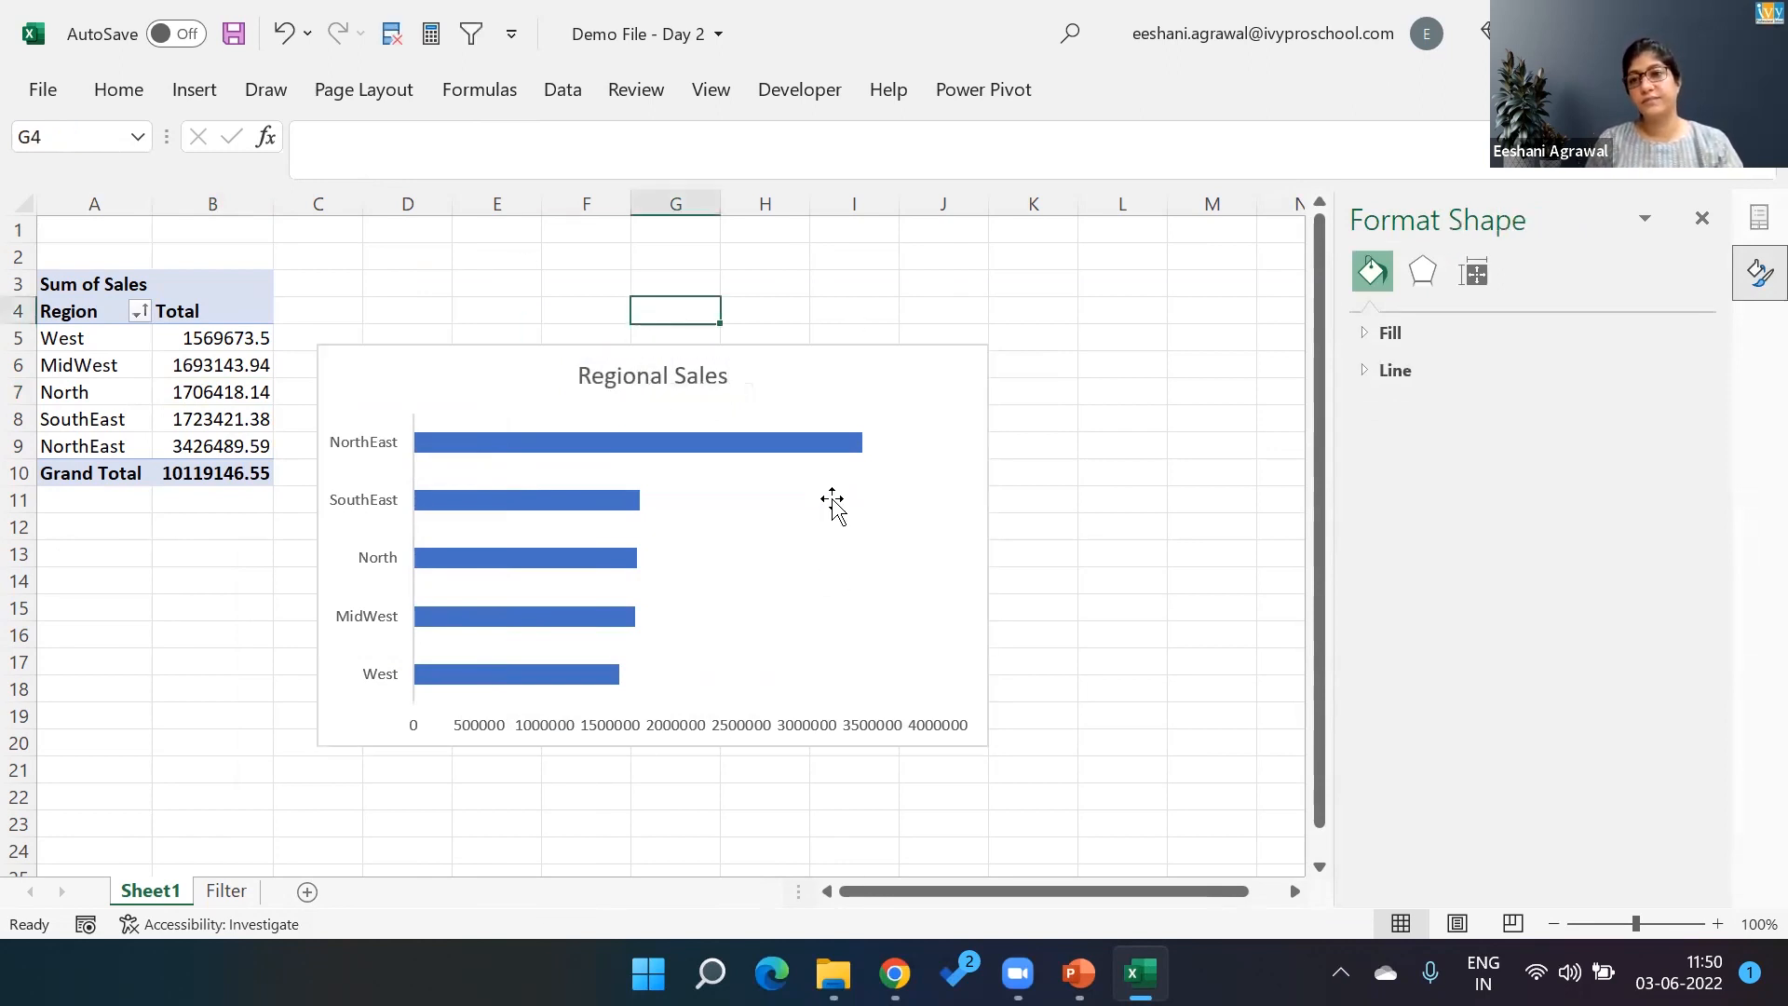
# Copy the Regional Sales chart, switch to the PowerPoint presentation and add a Title Only slide after slide 2
pyautogui.click(947, 365)
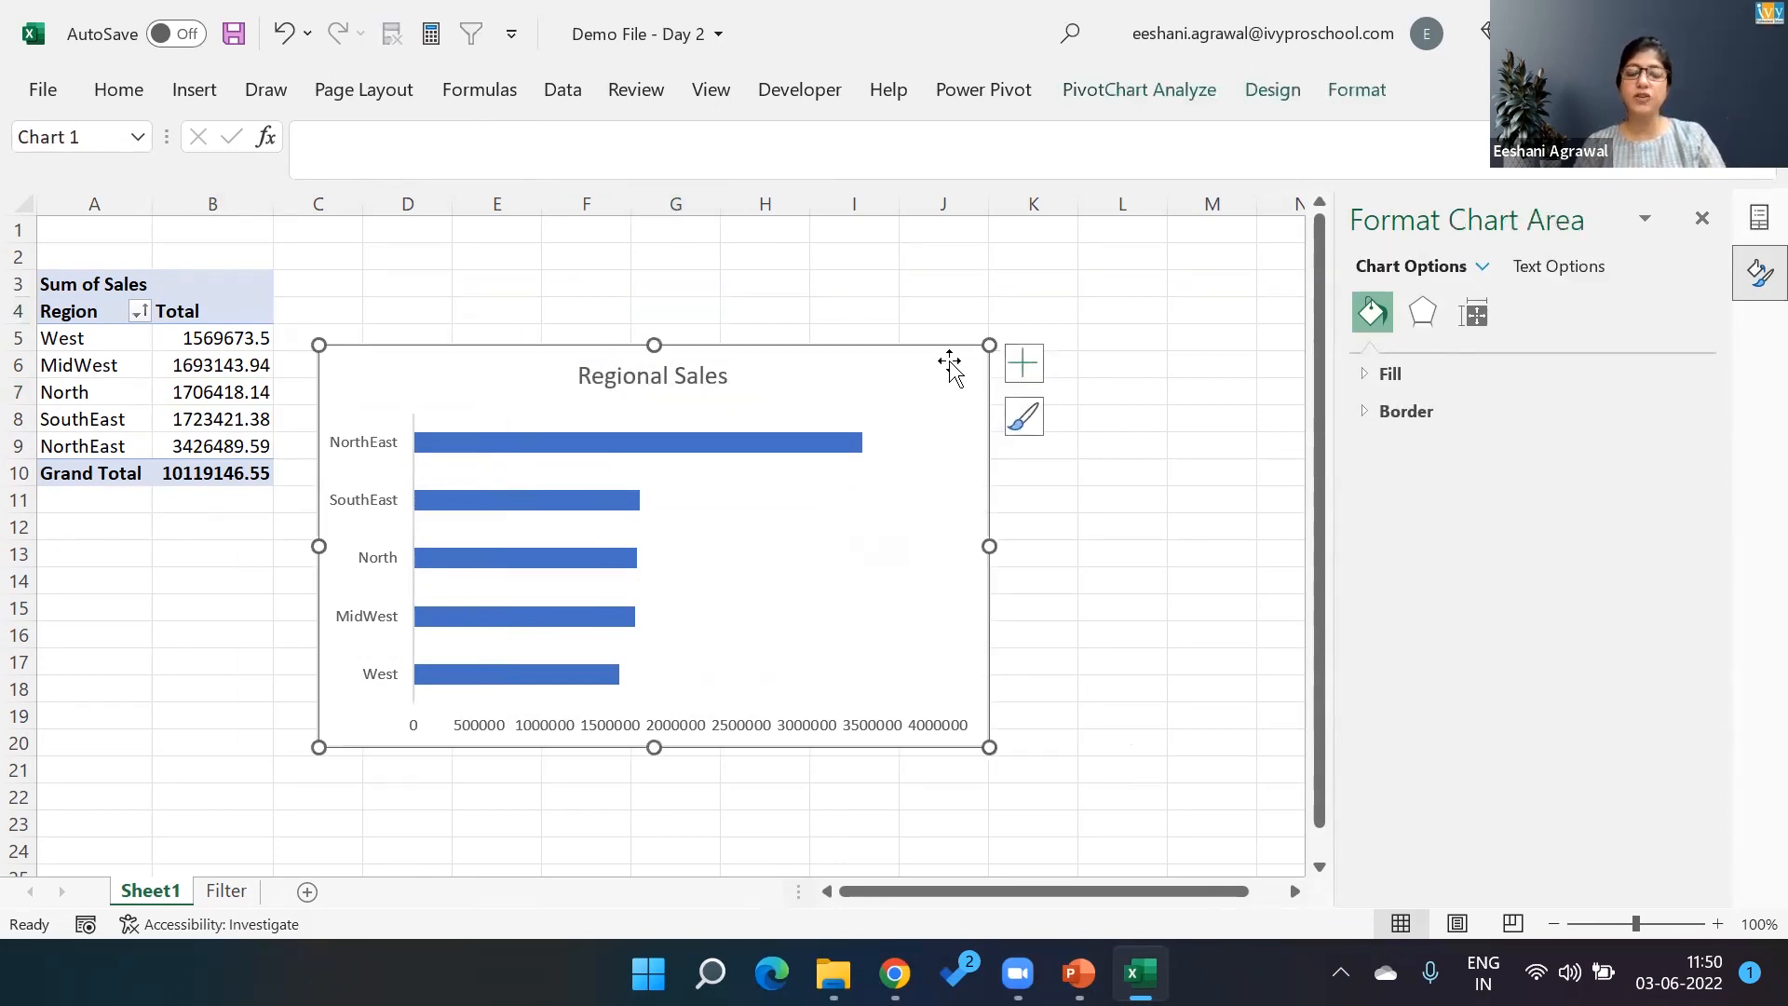
pyautogui.hotkey('alt', 'Tab')
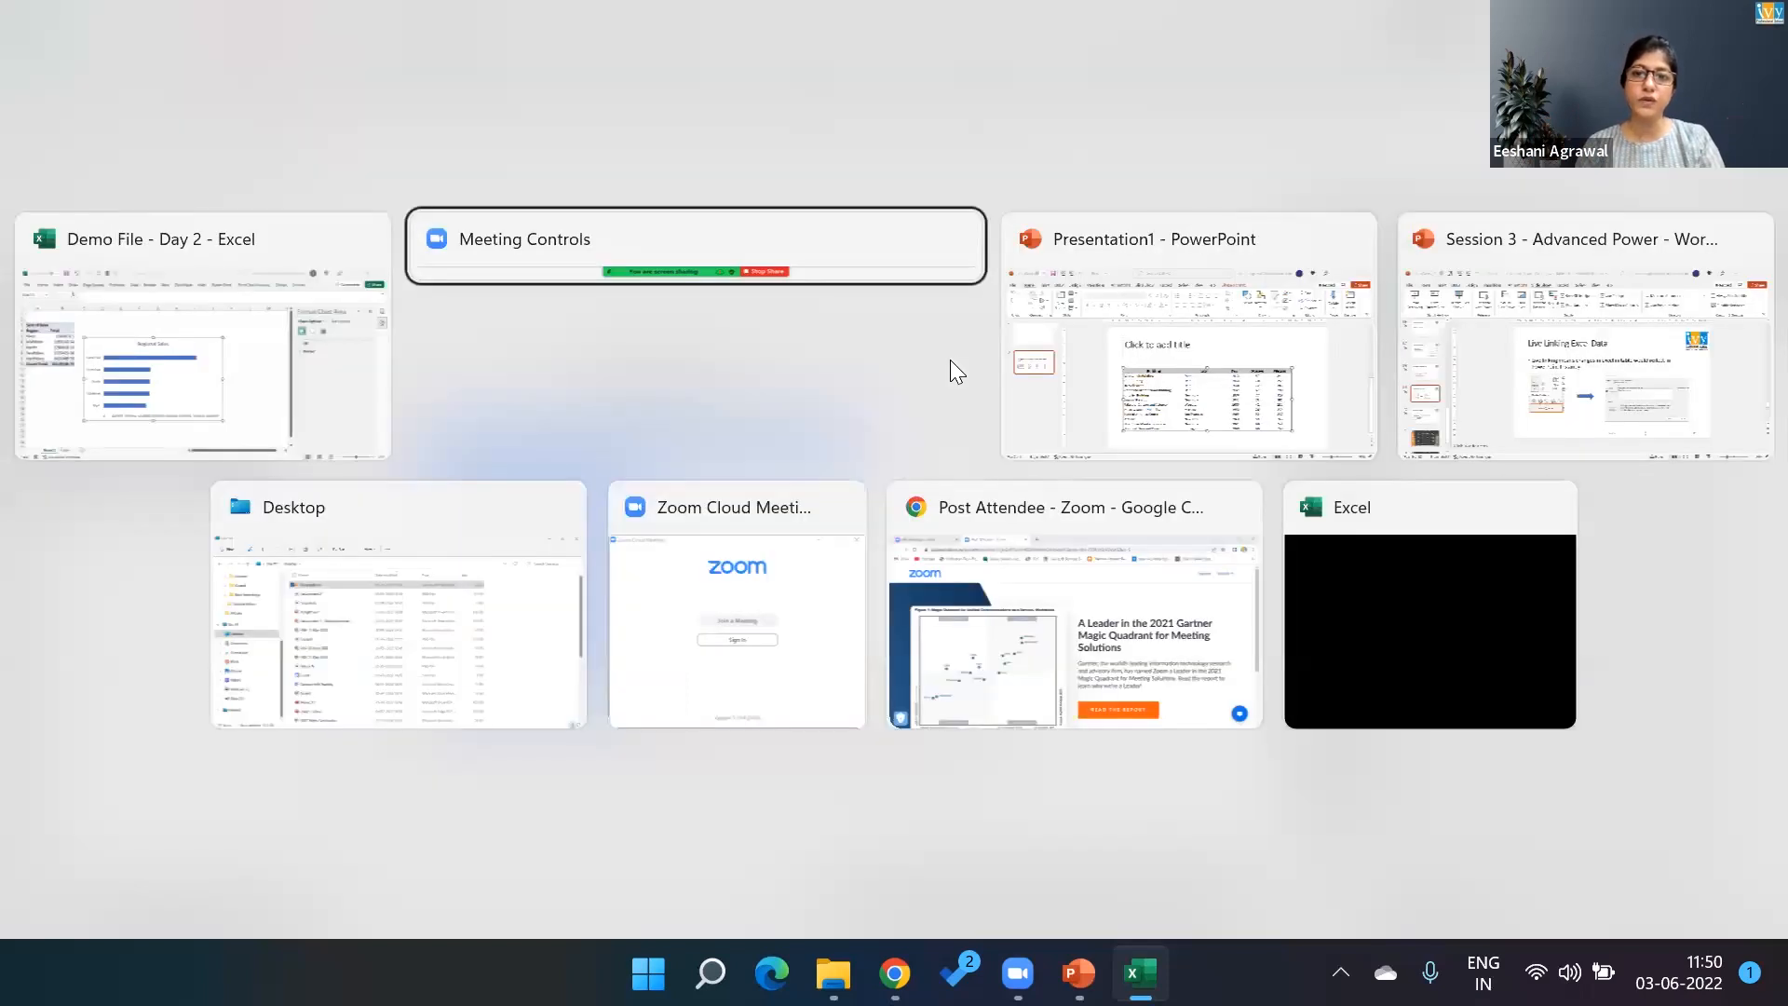
pyautogui.hotkey('alt', 'Tab')
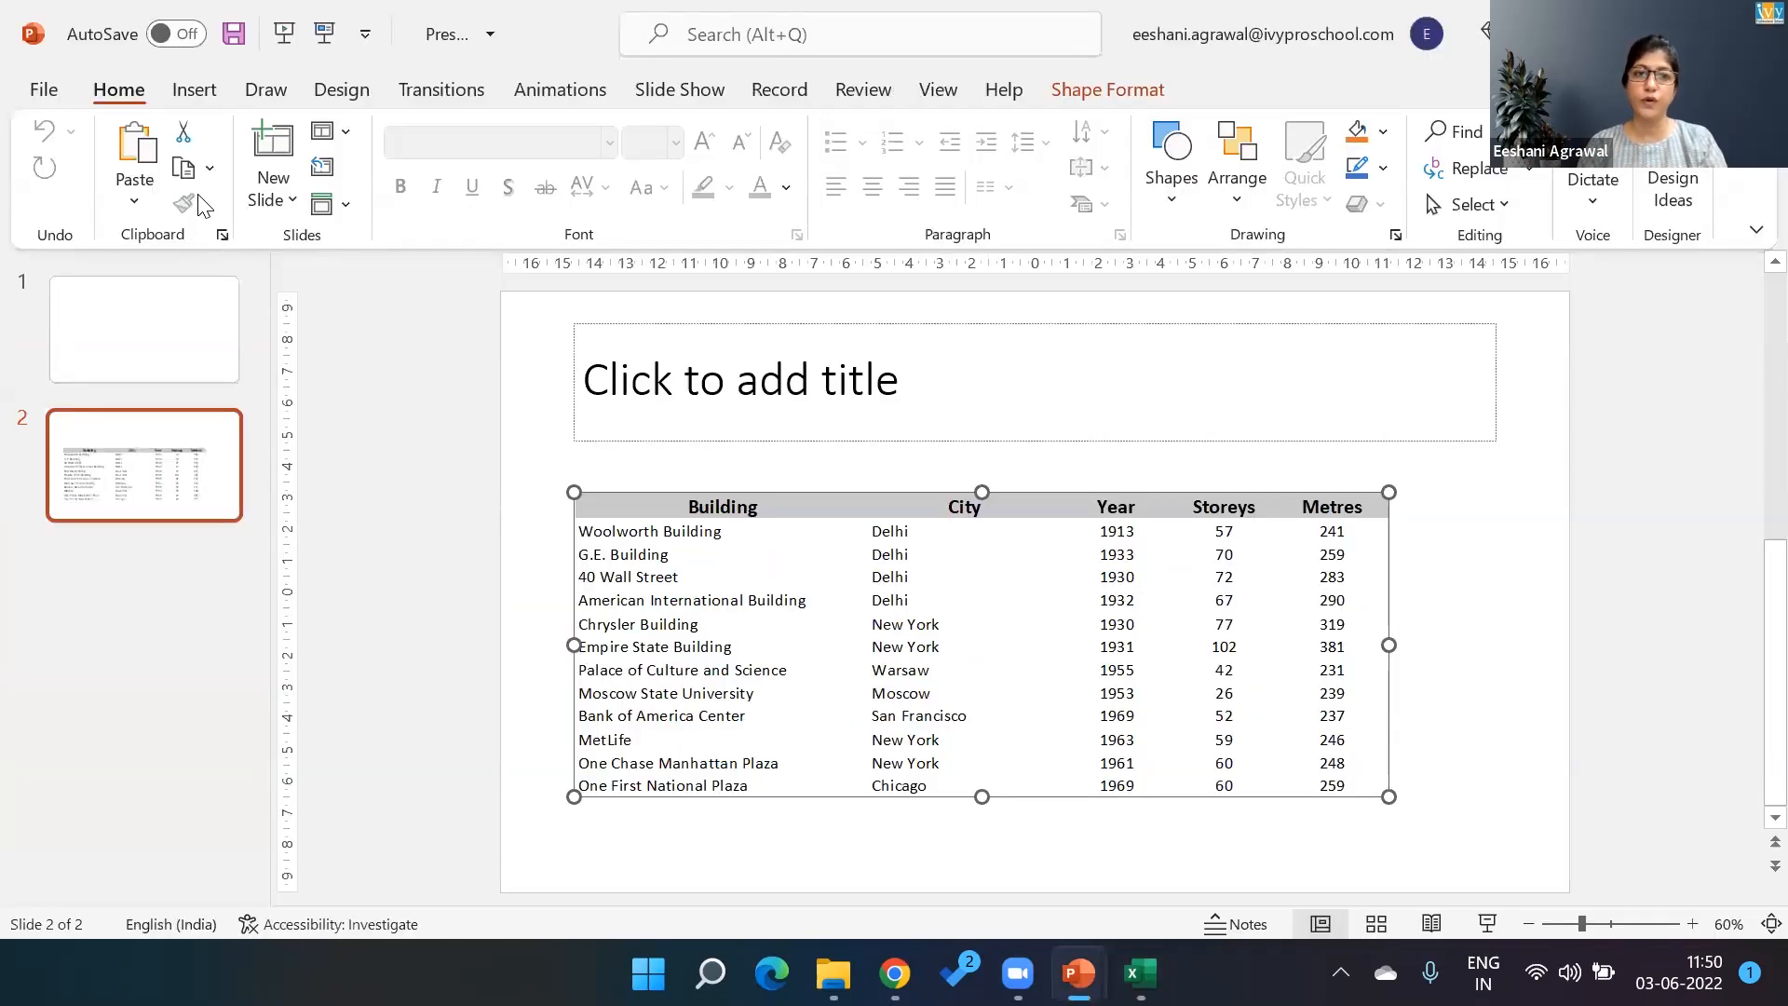
pyautogui.click(273, 198)
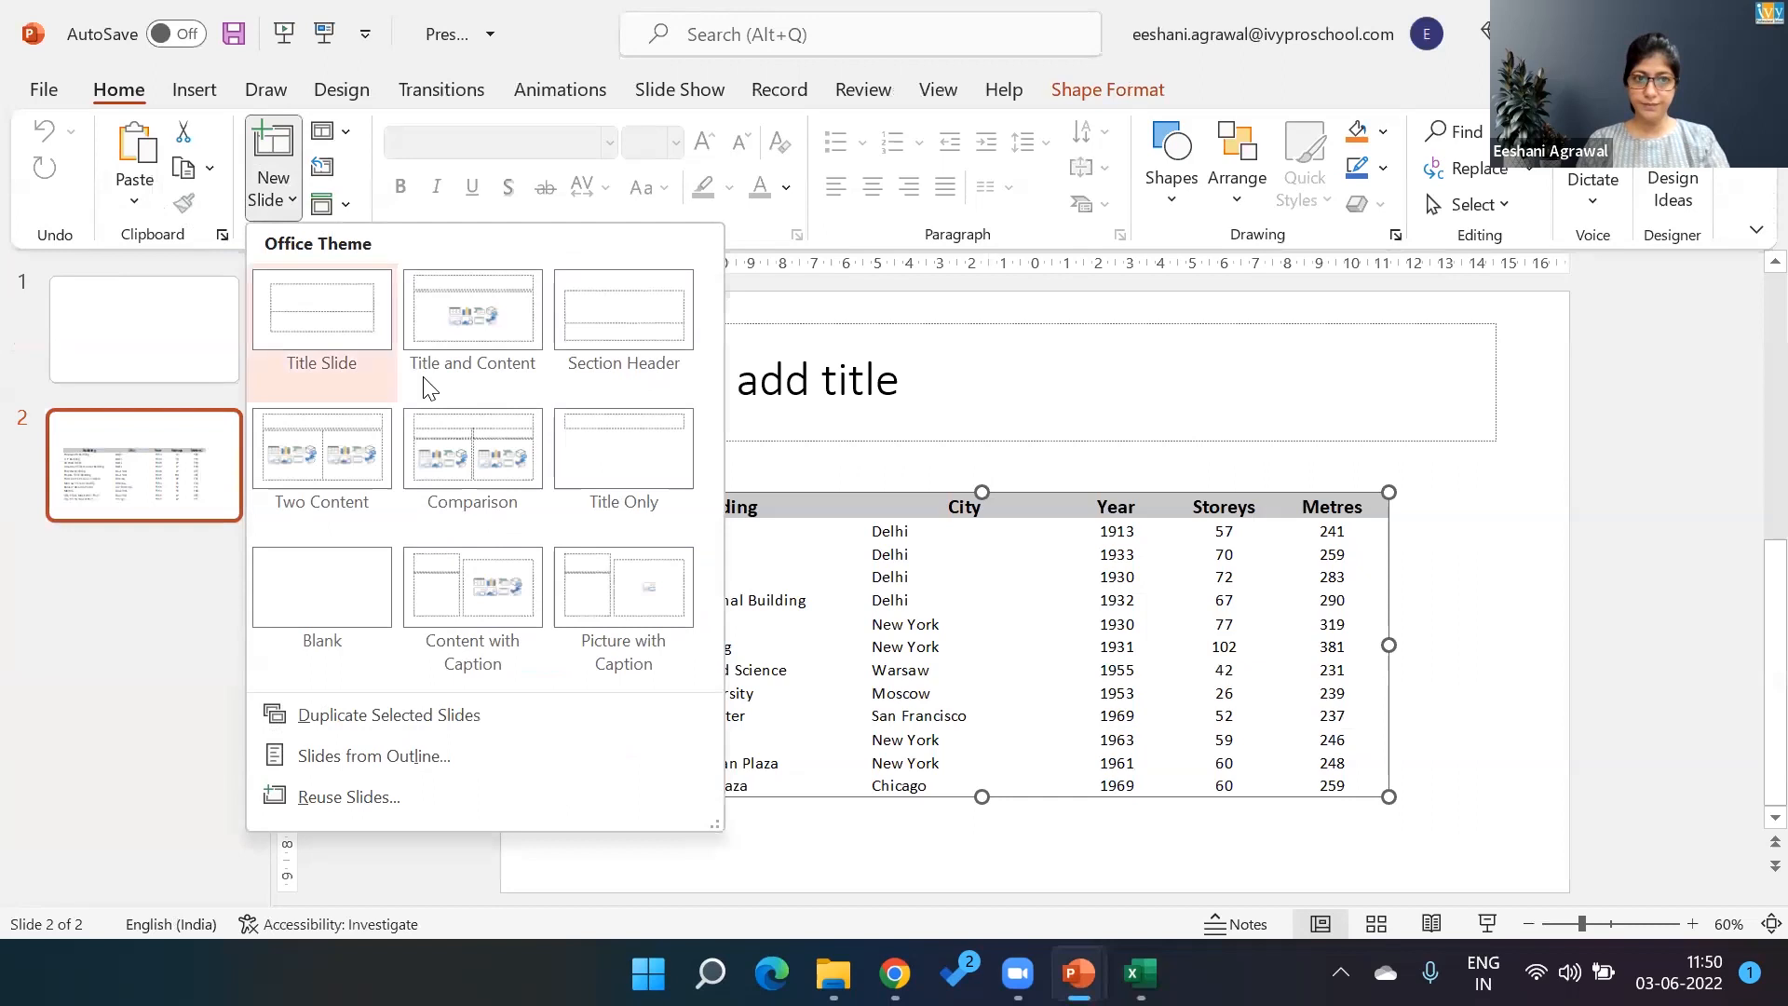
pyautogui.click(612, 464)
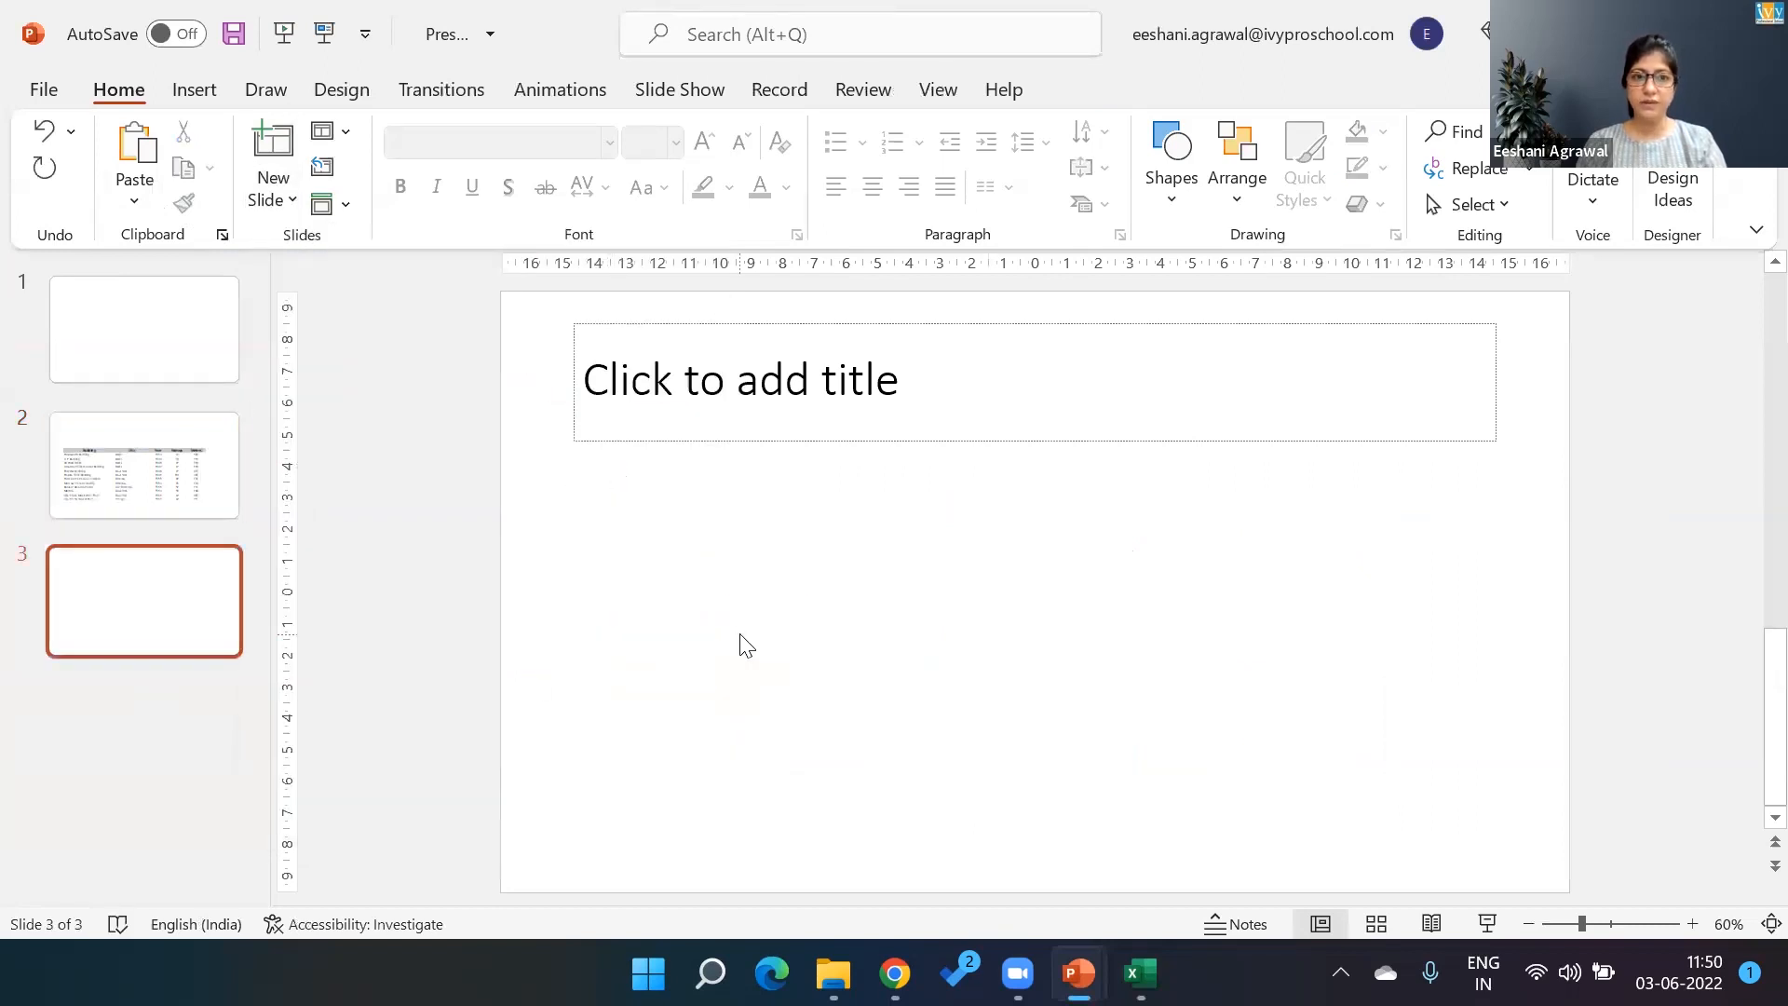
# Paste the chart on slide 3 with destination theme and linked data, and enlarge it to align near the title's left edge
pyautogui.rightClick(743, 642)
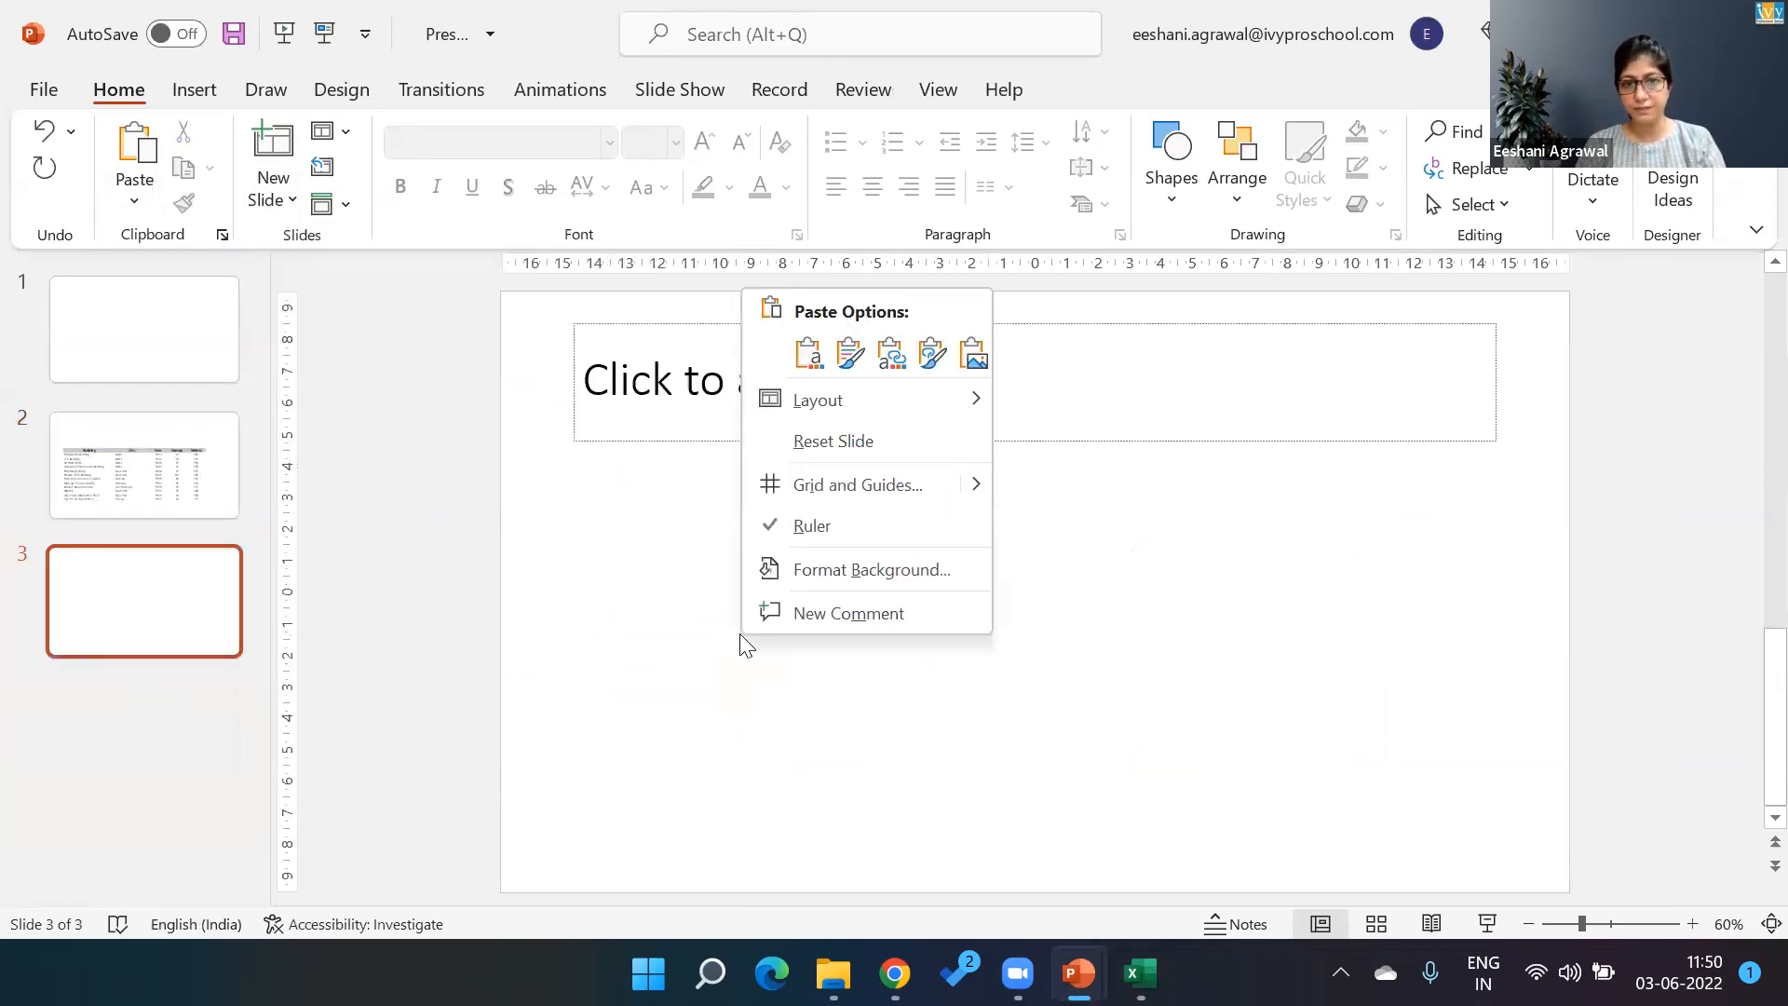
pyautogui.click(891, 356)
pyautogui.moveTo(834, 712); pyautogui.dragTo(586, 830)
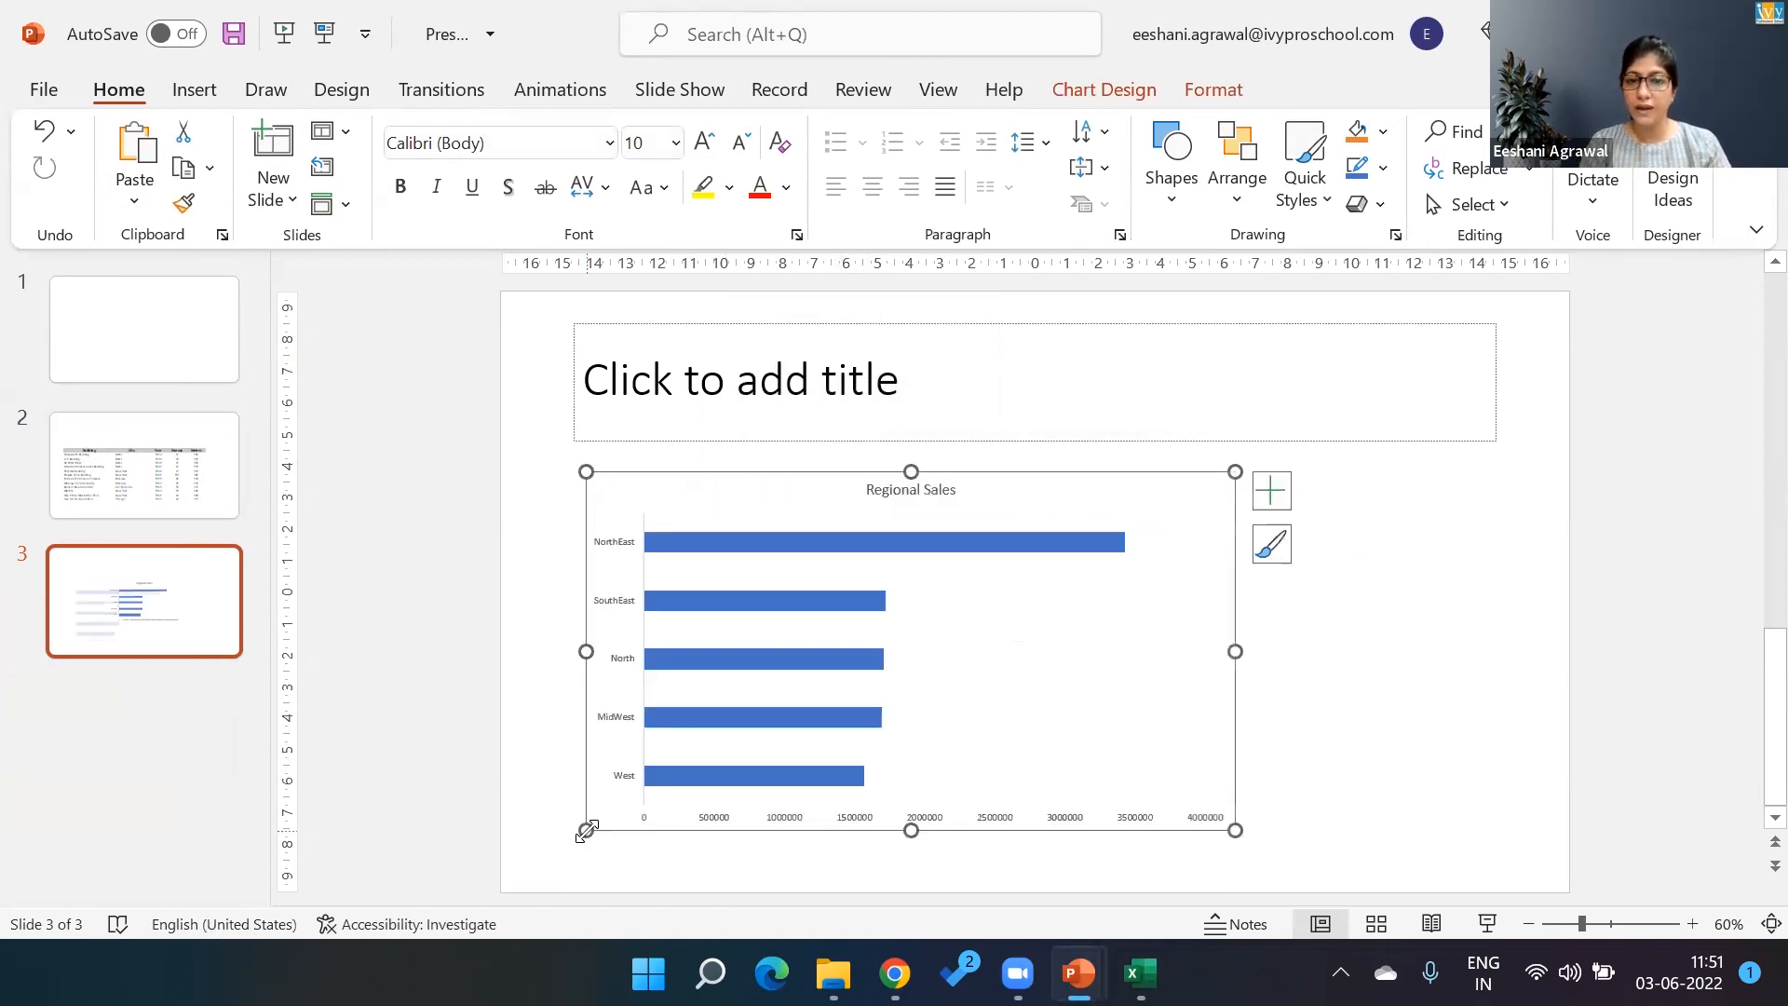
pyautogui.click(1459, 674)
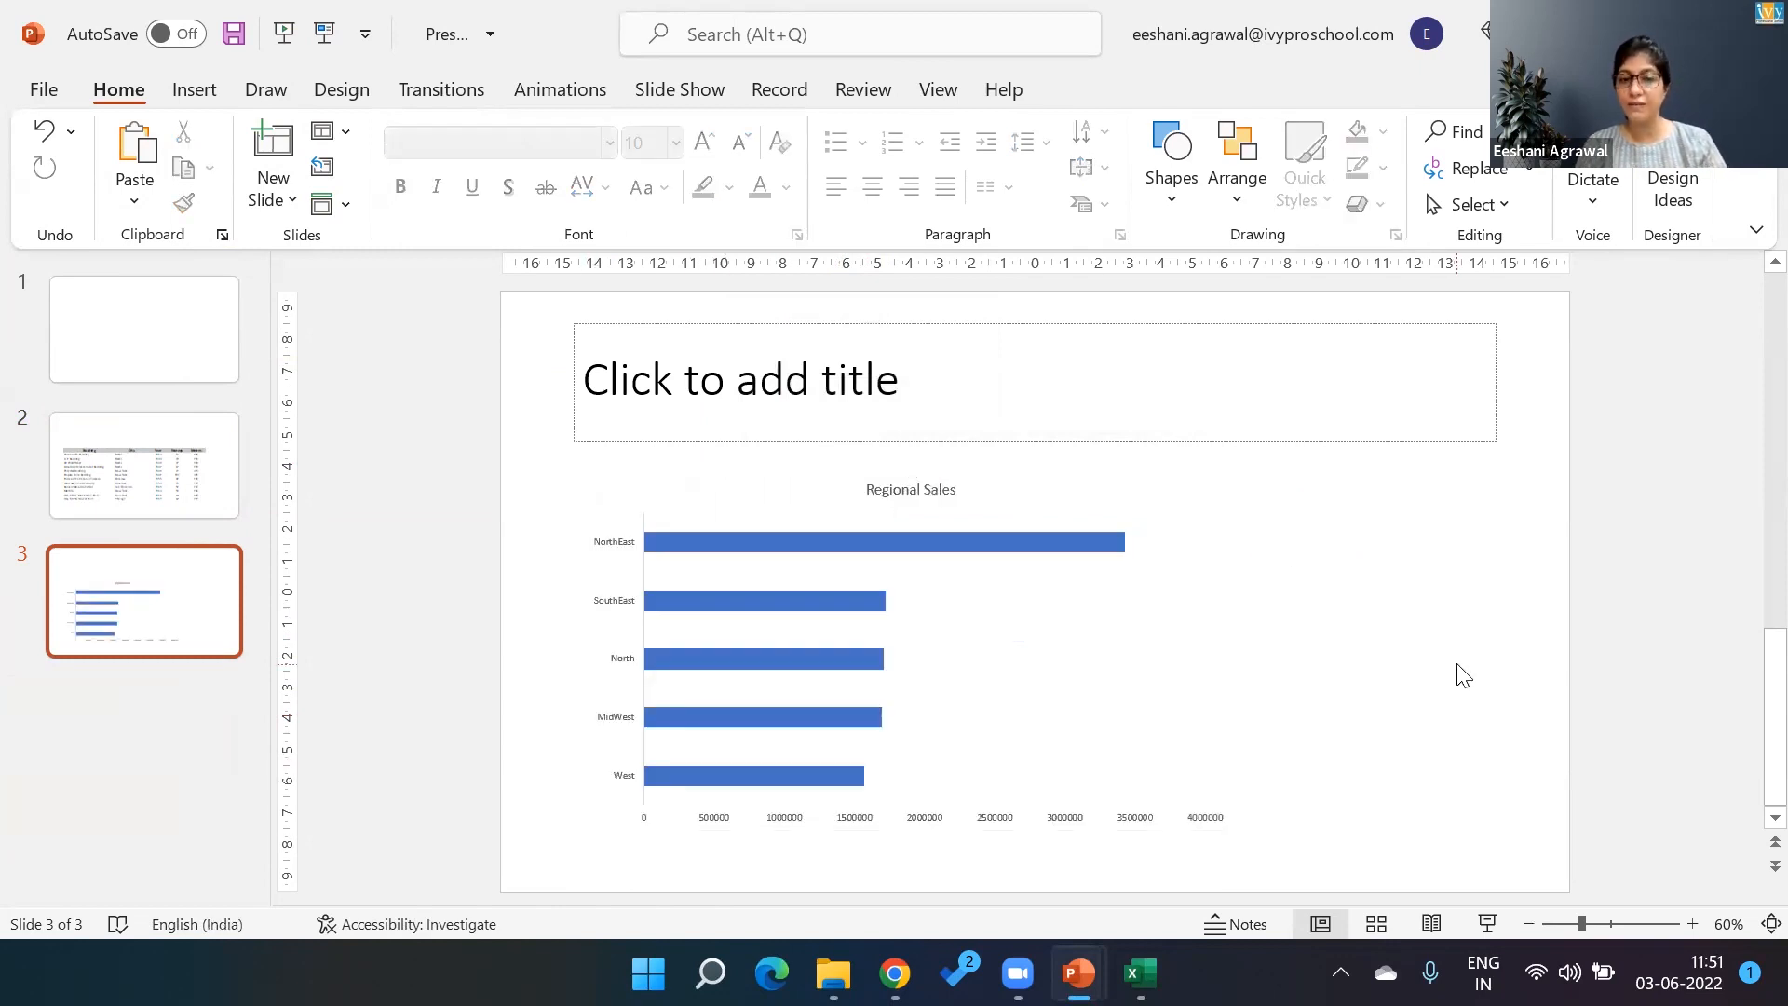
# In the Excel workbook, replace the whole pivot table A3:B10 with its pasted values
pyautogui.hotkey('alt', 'Tab')
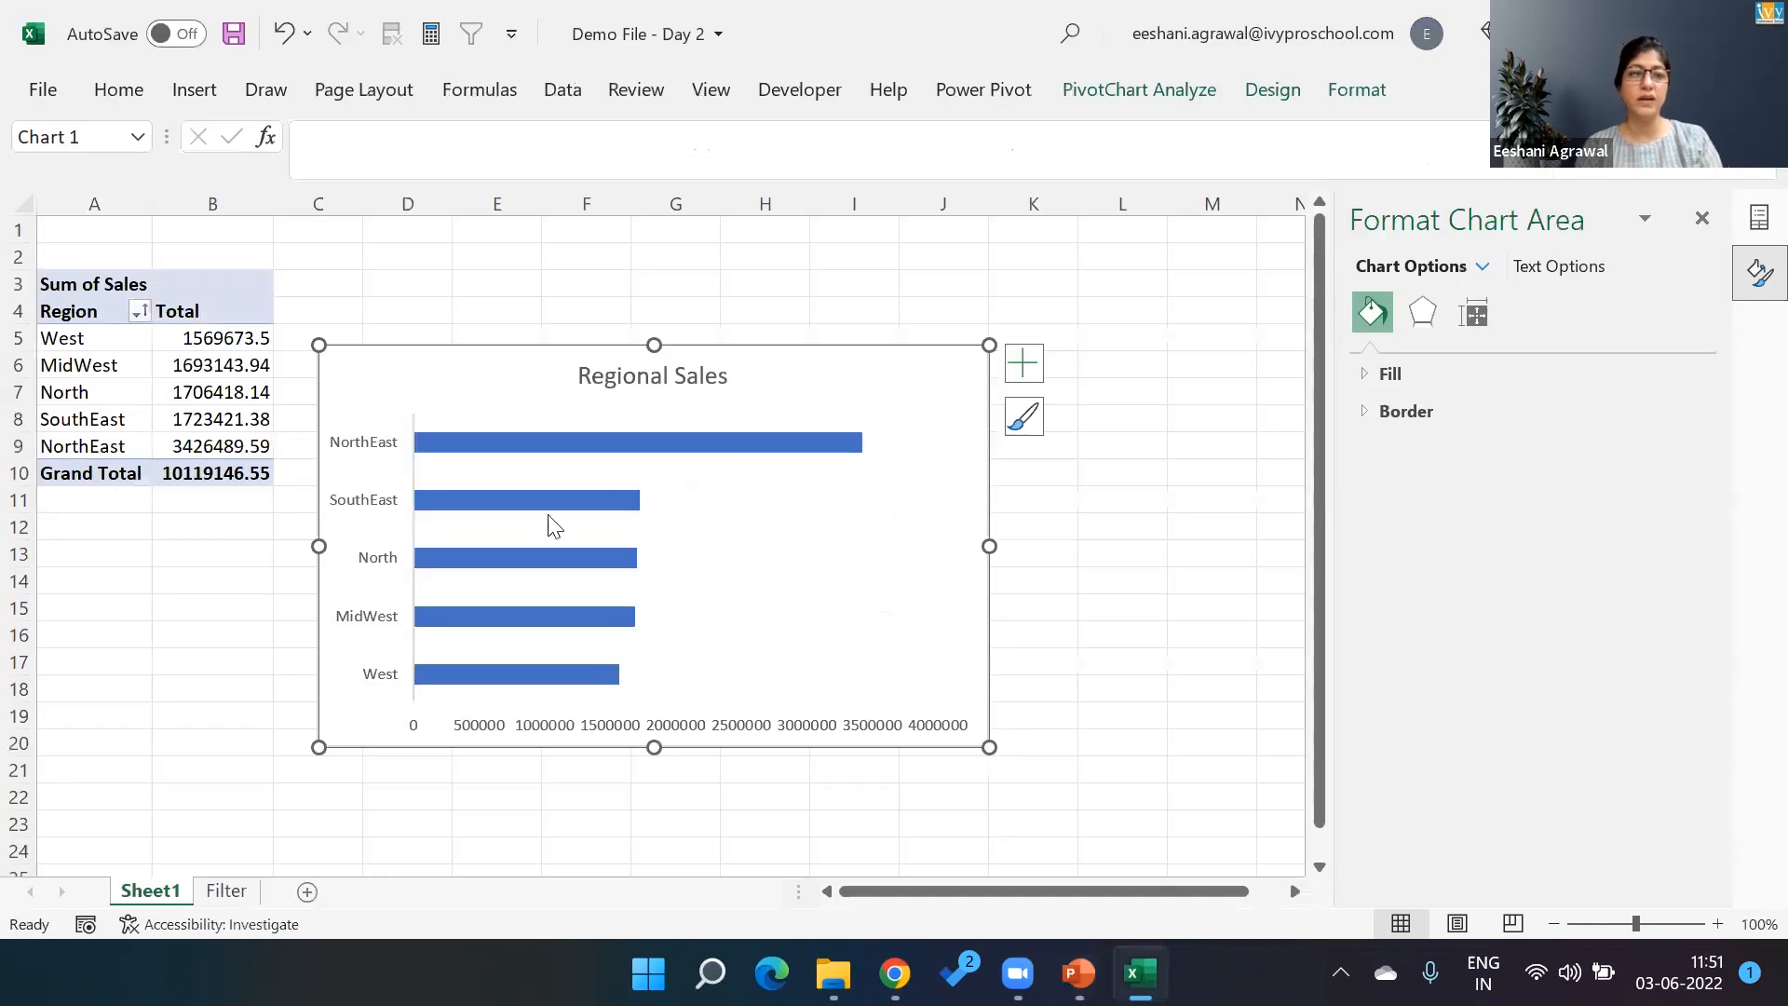
pyautogui.click(65, 277)
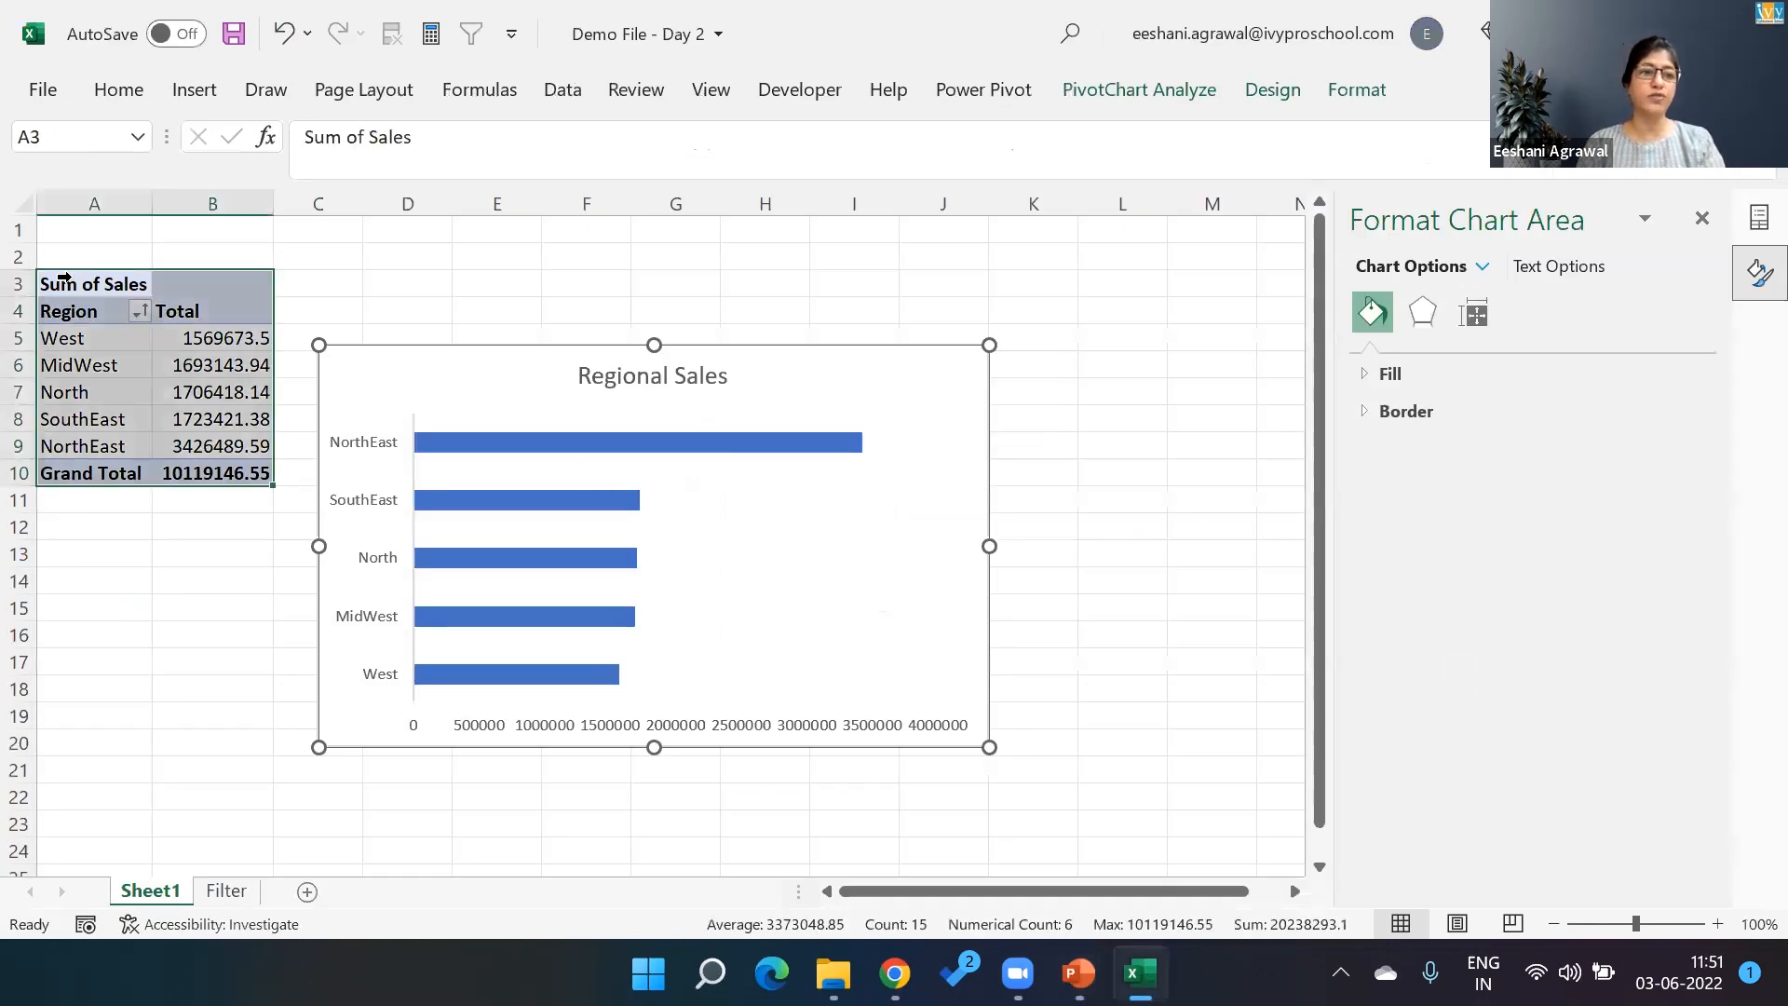
pyautogui.hotkey('ctrl', 'c')
pyautogui.hotkey('alt', 'e')
pyautogui.press('s')
pyautogui.press('v')
pyautogui.press('Return')
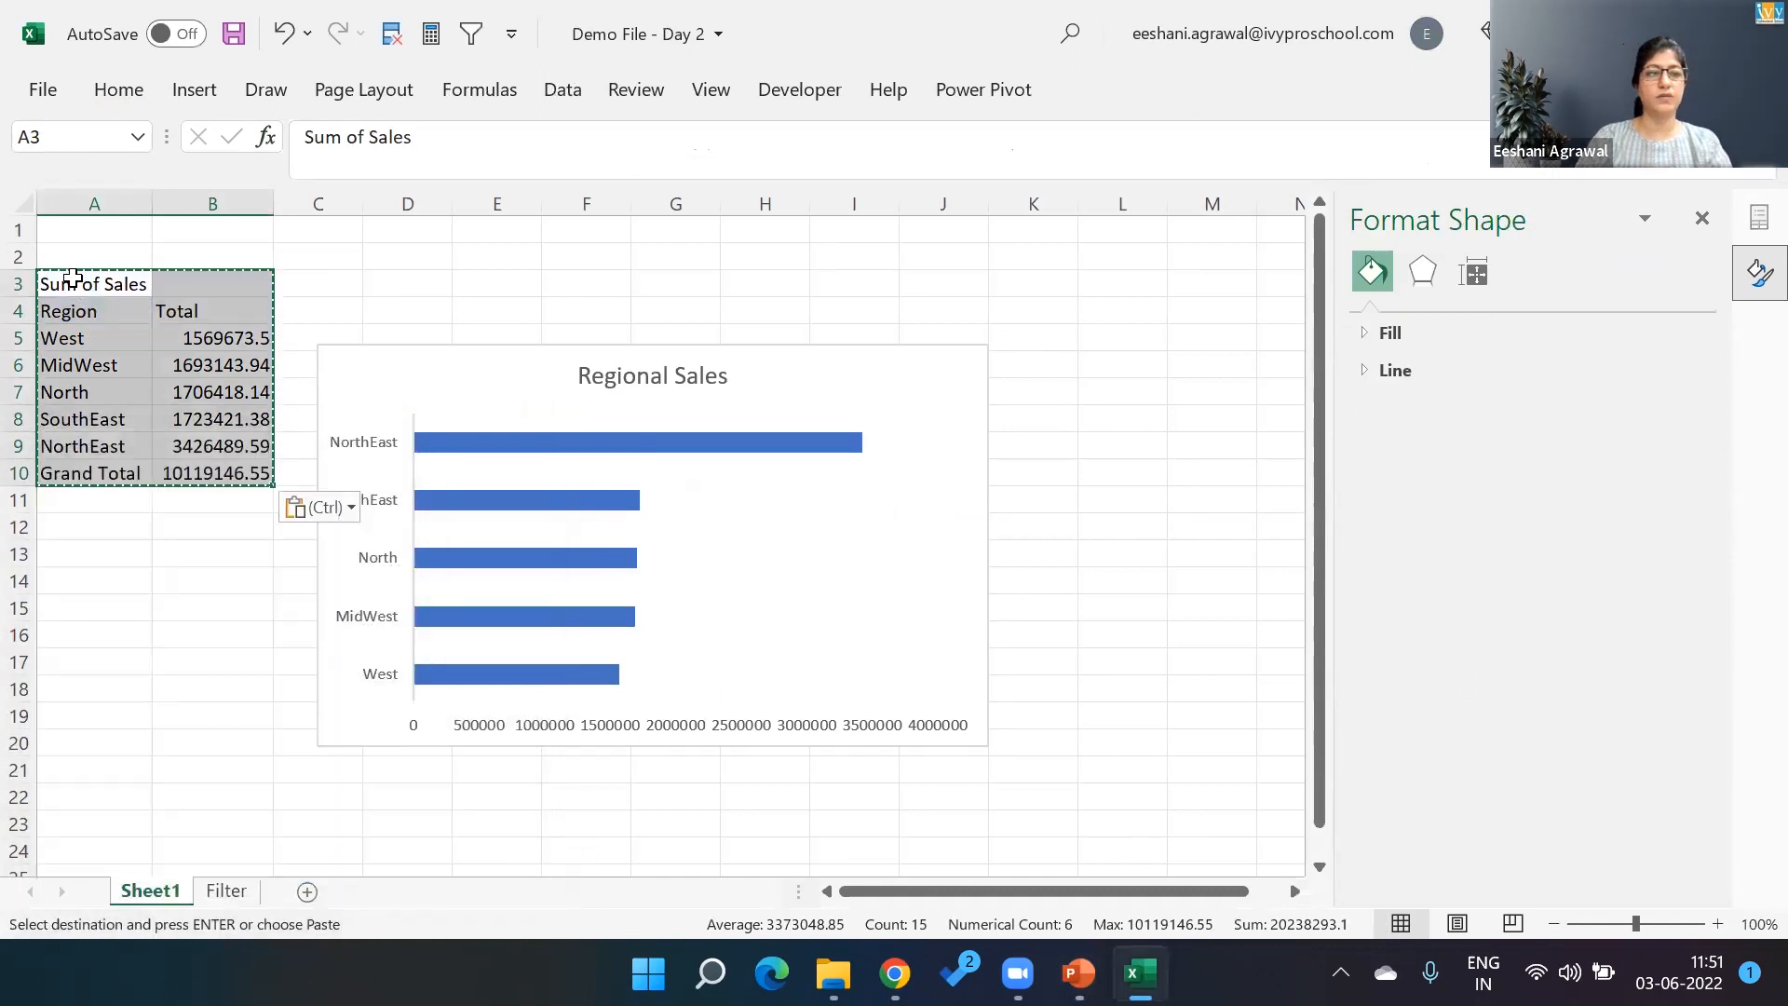
pyautogui.press('Escape')
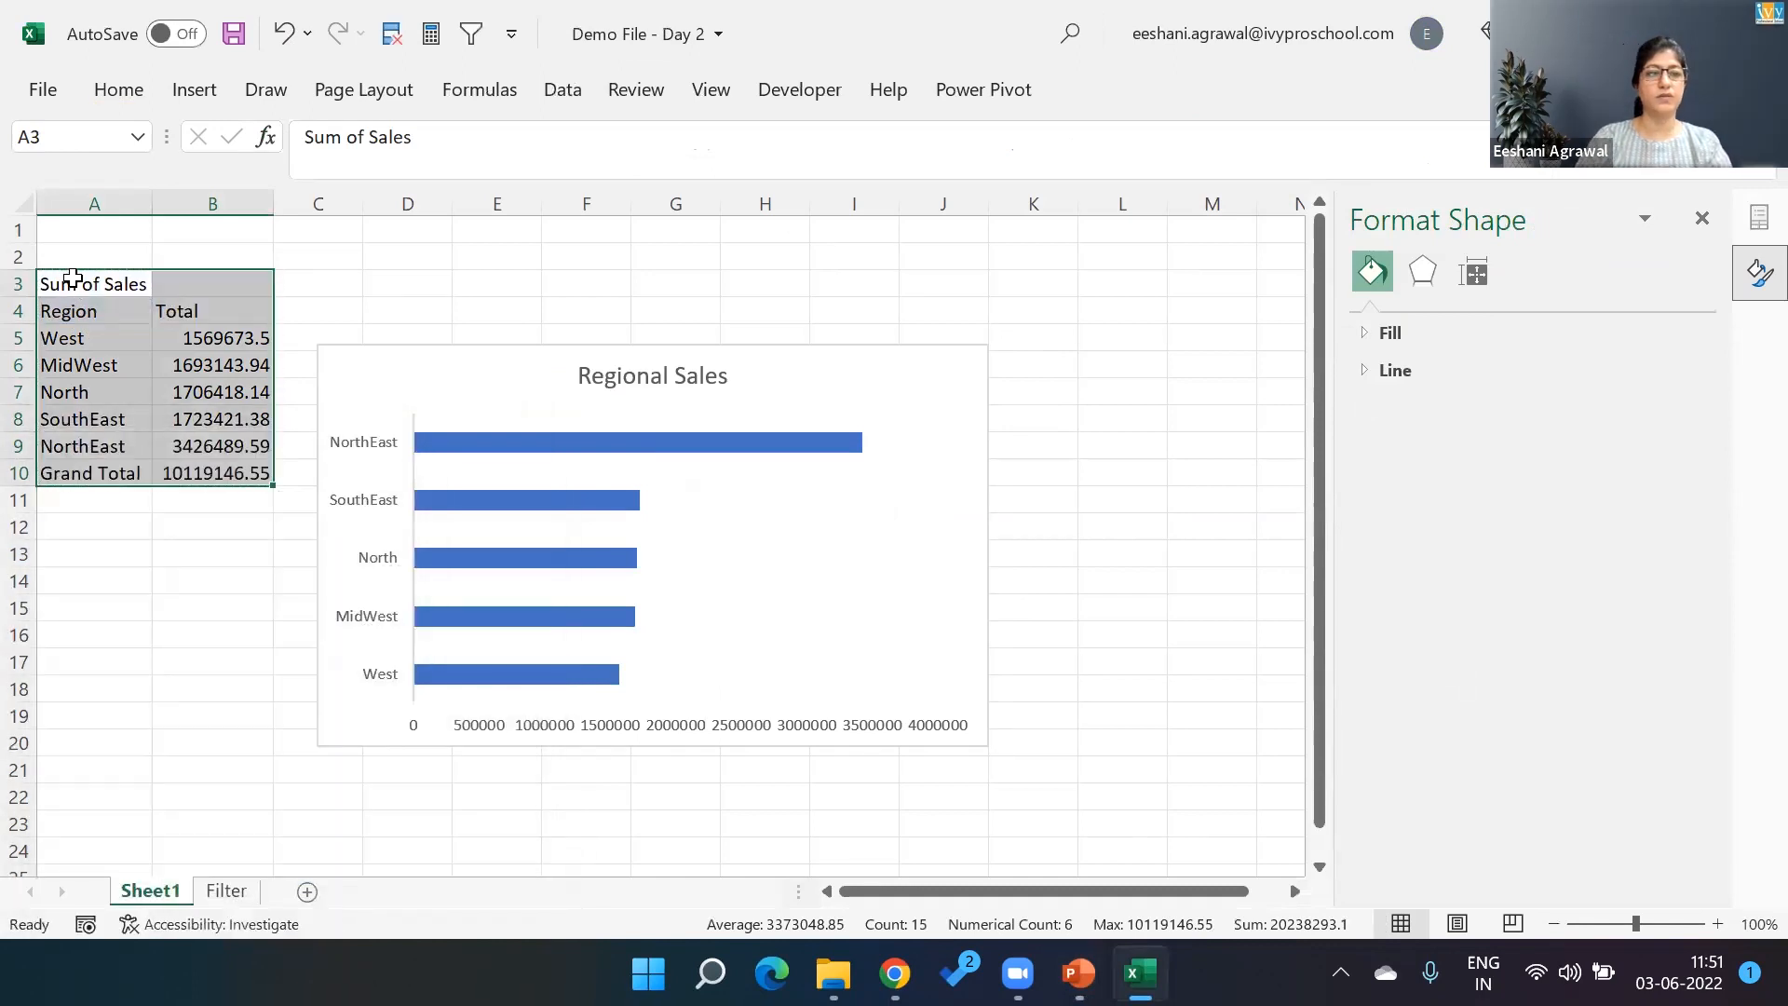
# Set the North region's total in B7 to 1200000
pyautogui.click(230, 391)
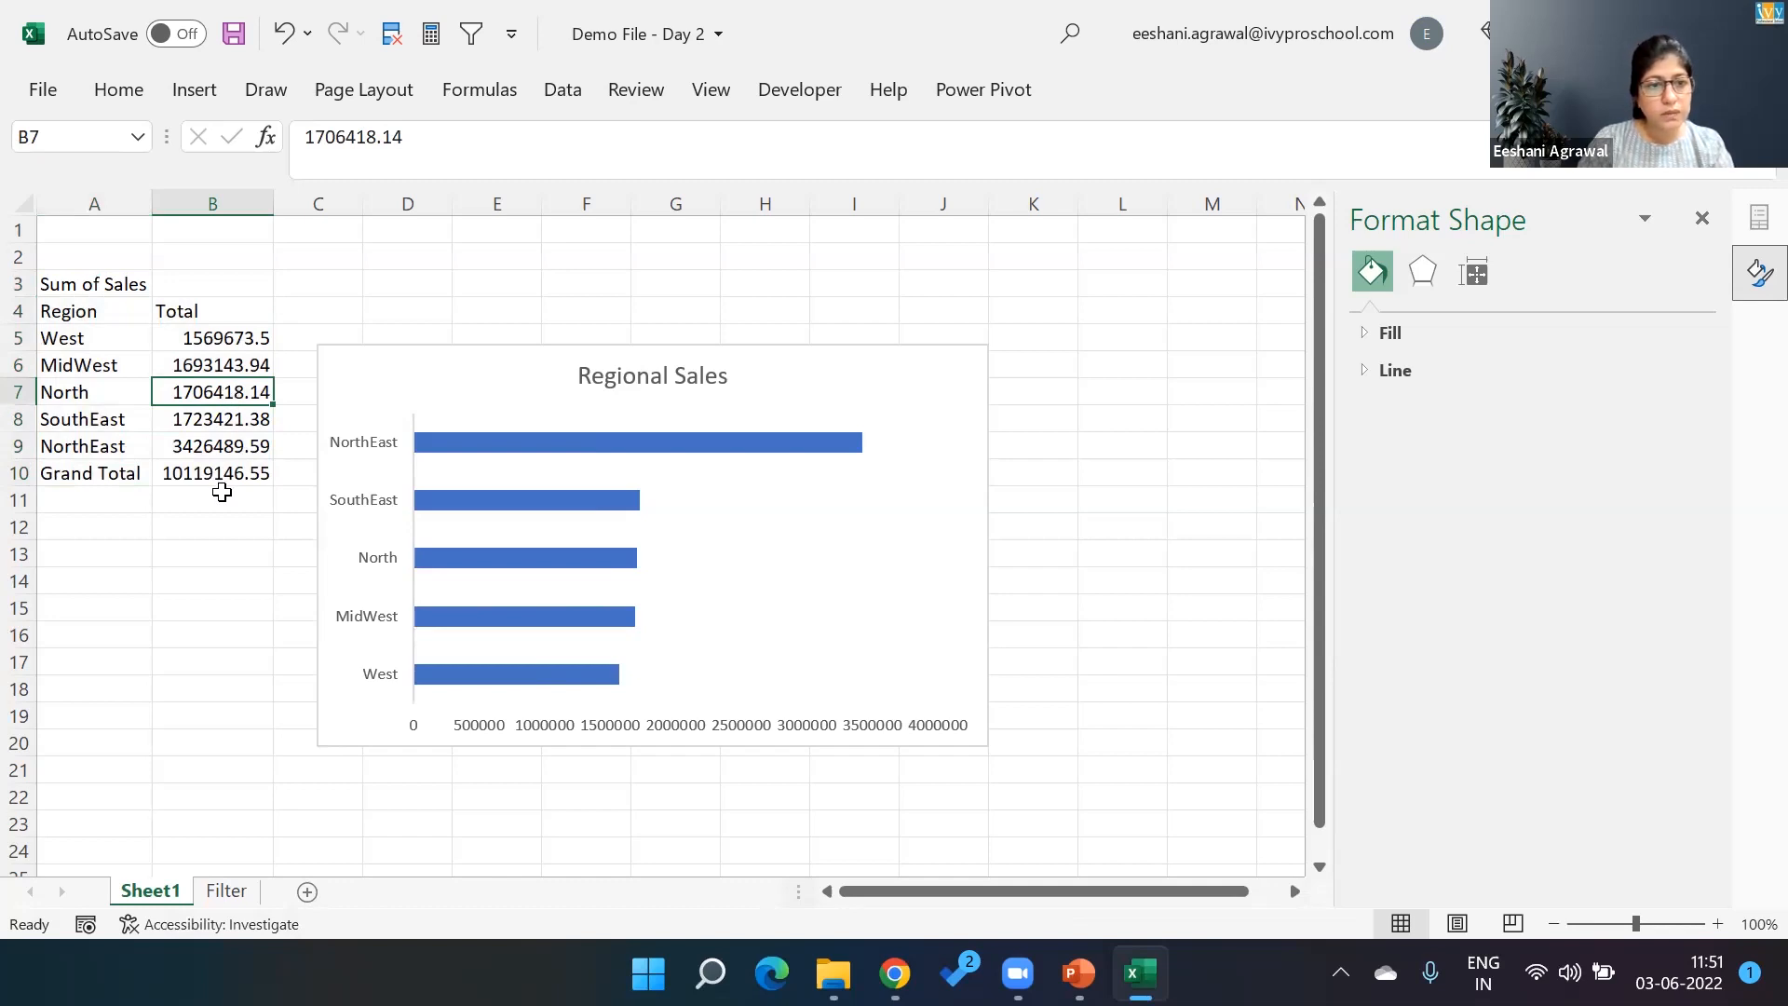
pyautogui.write('1200000')
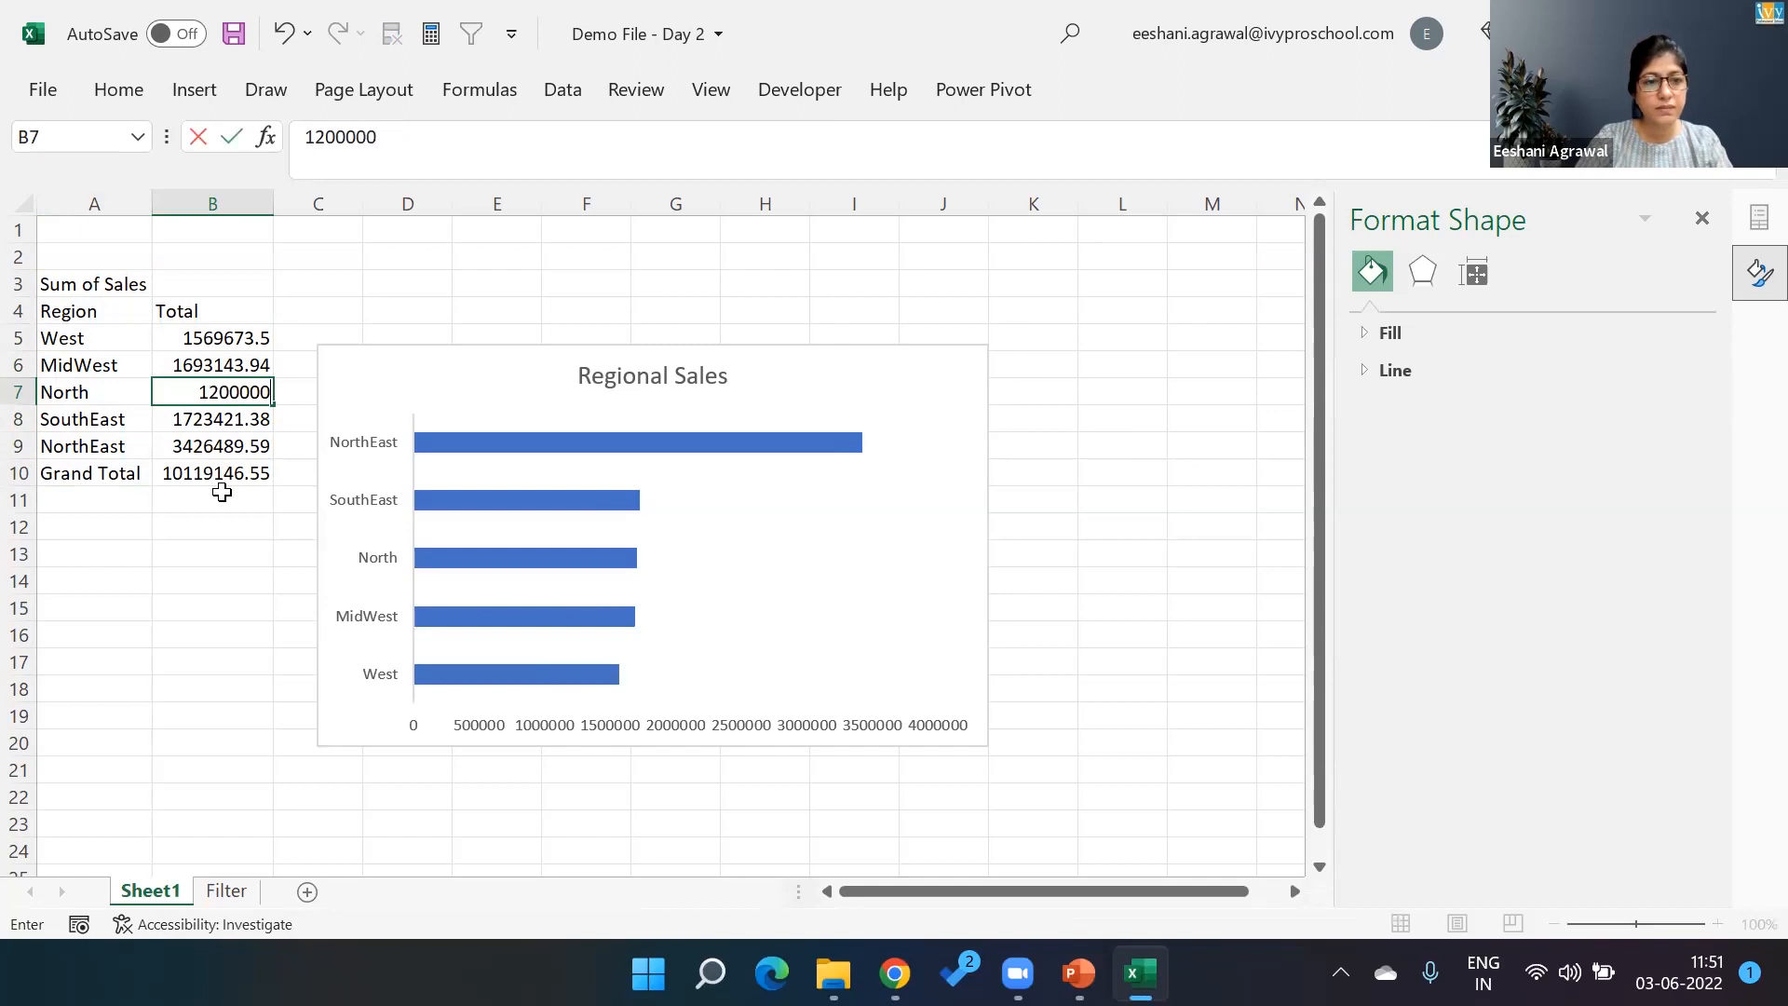
pyautogui.press('Return')
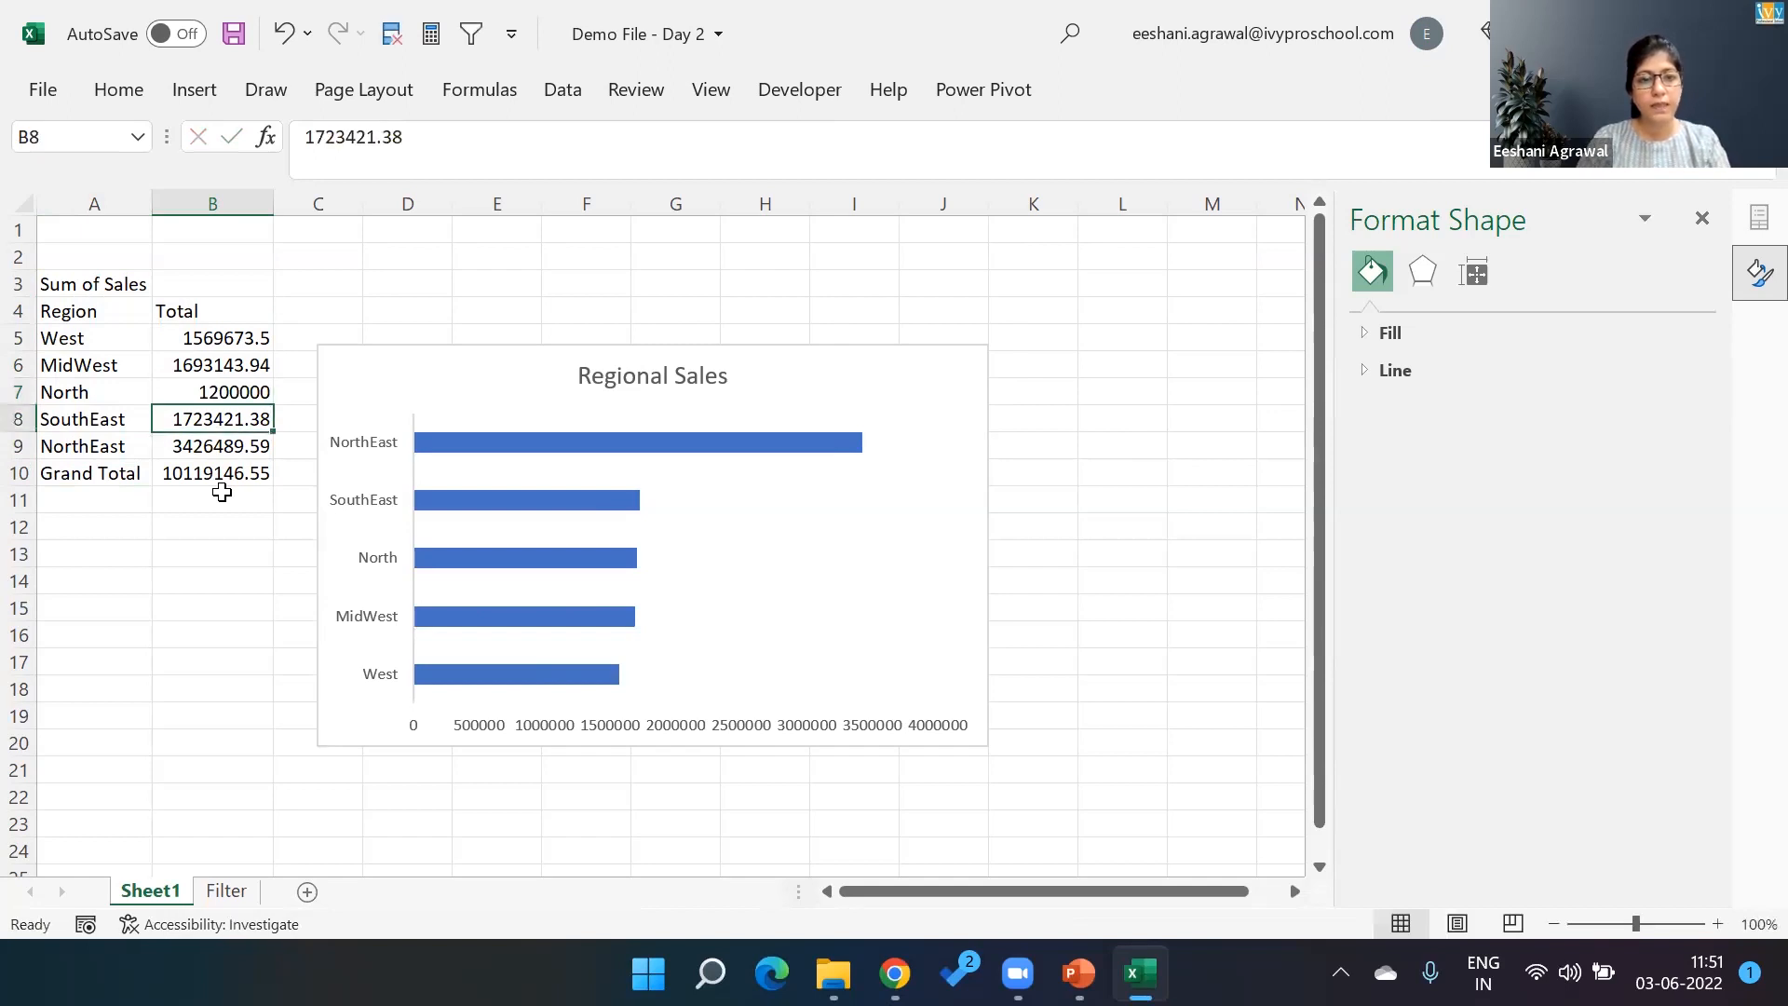
pyautogui.press('Up')
# Delete the Regional Sales chart from the sheet and clear the Sum of Sales label in A3
pyautogui.click(467, 377)
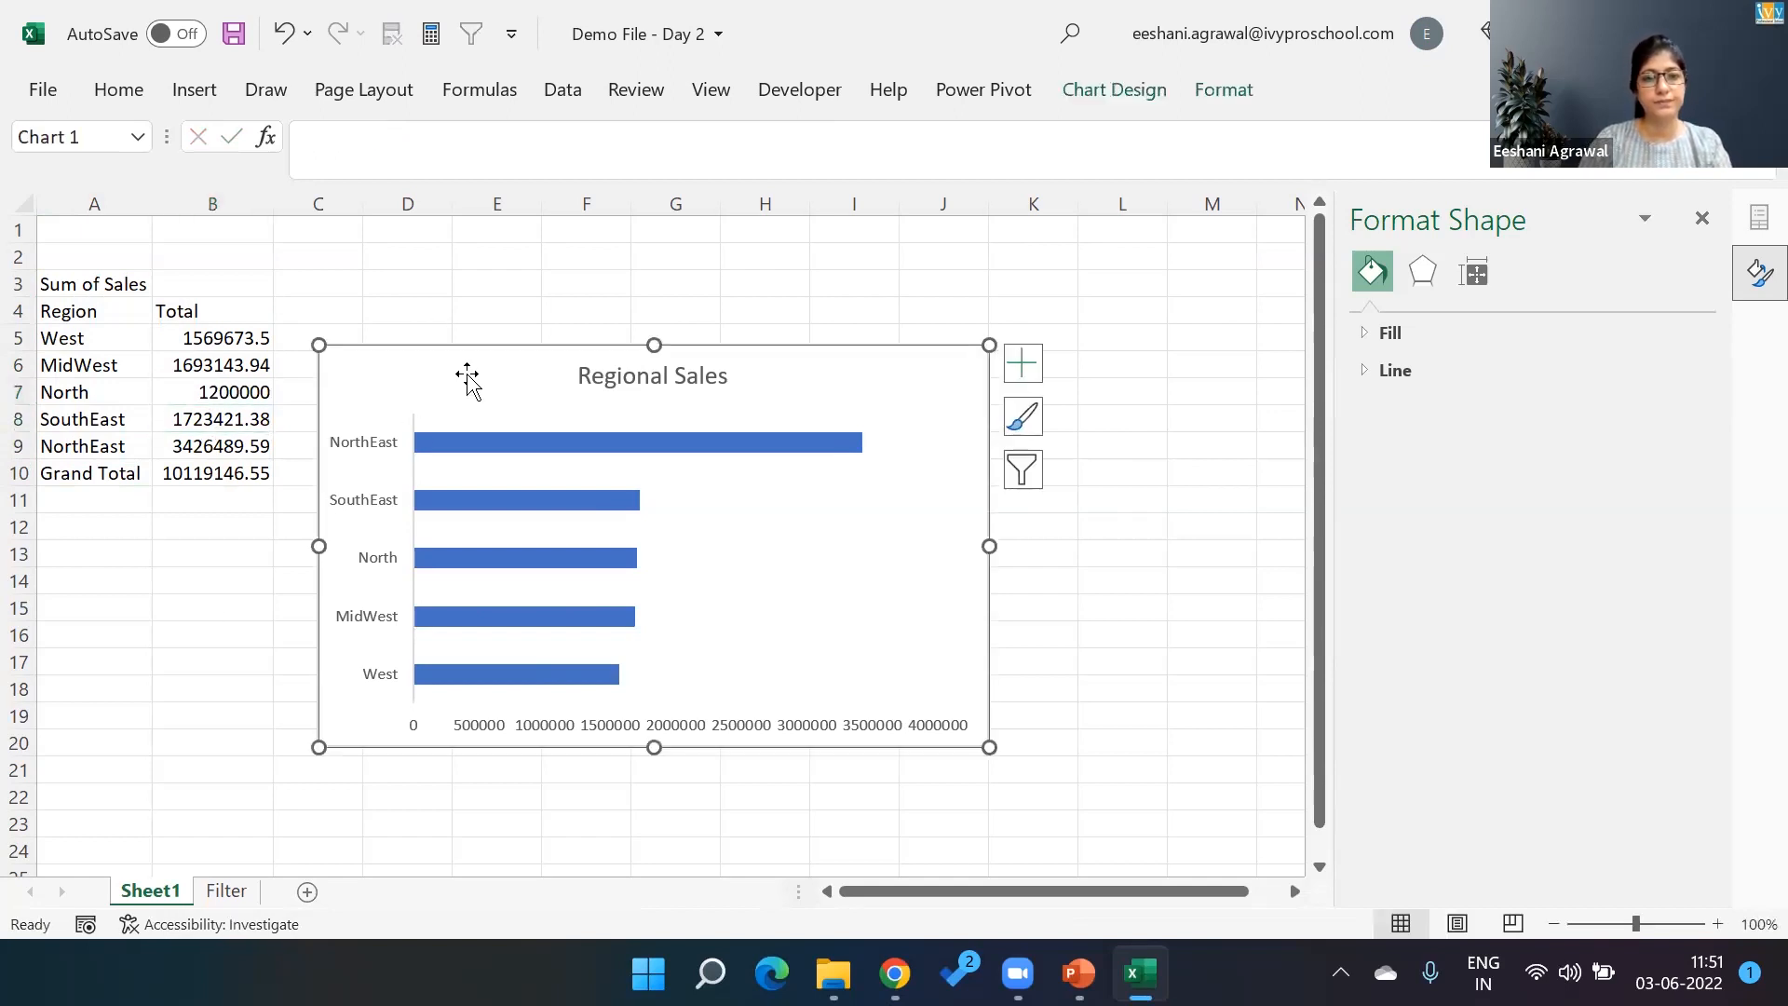
pyautogui.press('Delete')
pyautogui.click(94, 316)
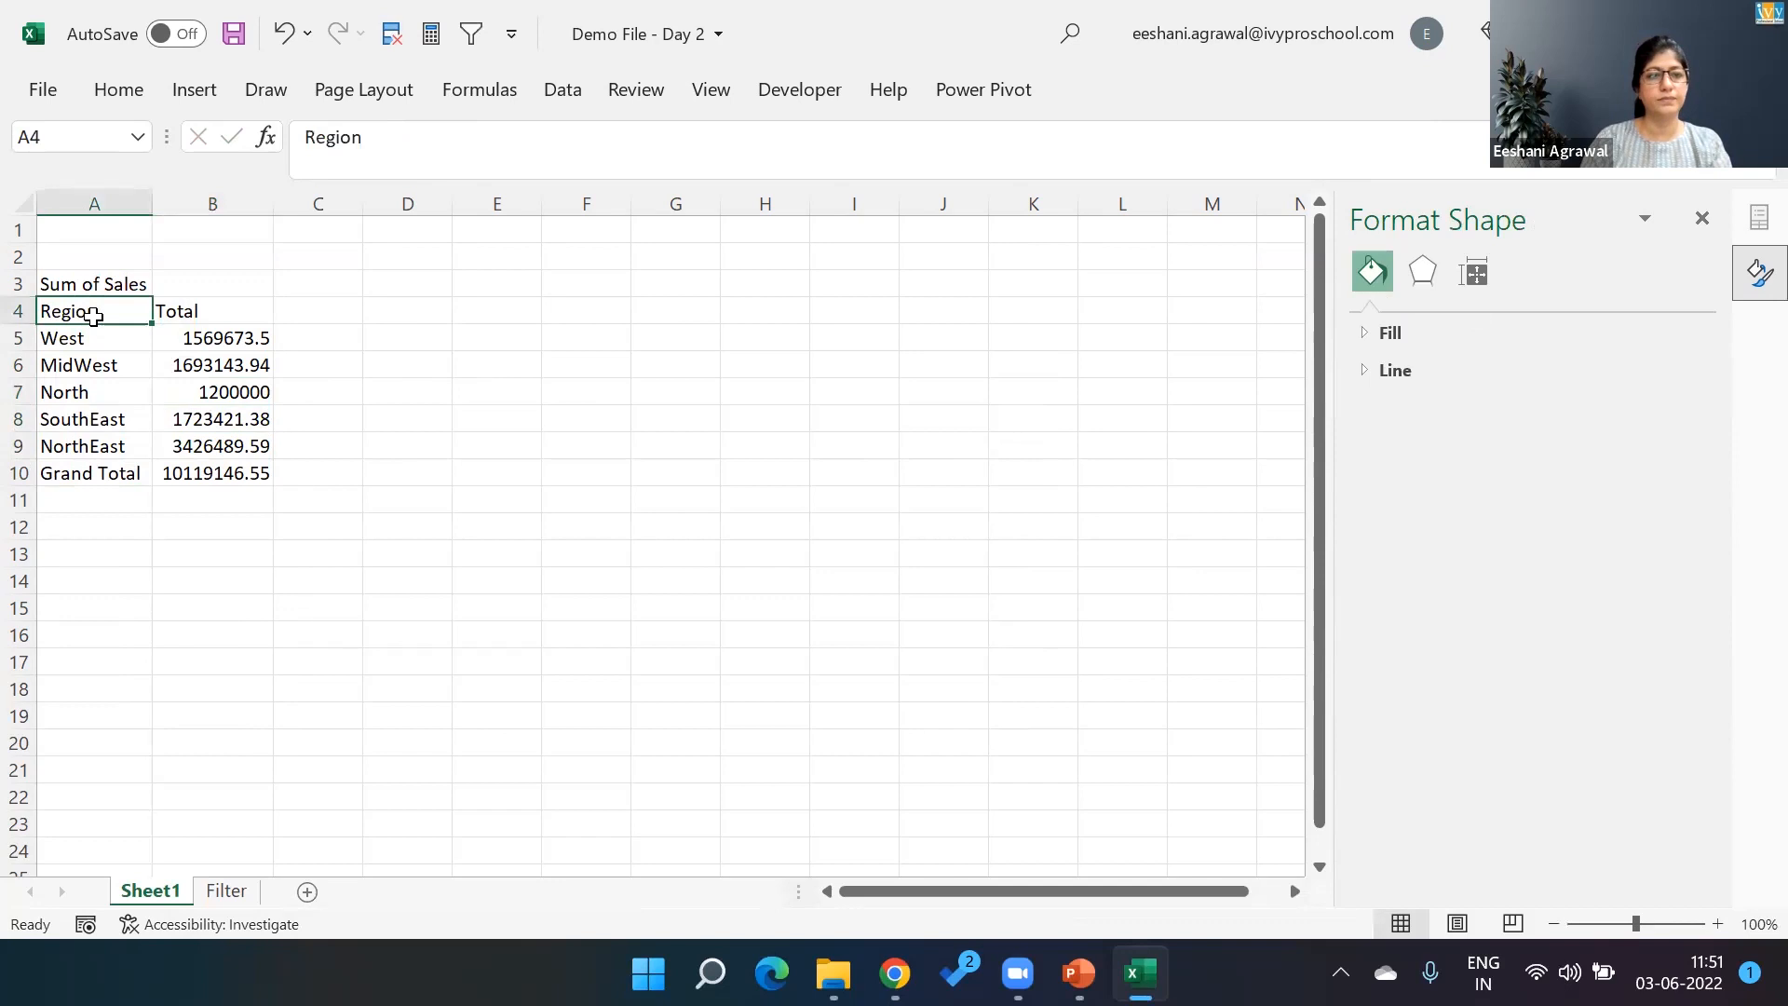
pyautogui.press('Up')
pyautogui.press('Delete')
# Insert a 2-D clustered bar chart from the region table A4:B10
pyautogui.press('Down')
pyautogui.hotkey('ctrl', 'a')
pyautogui.click(193, 94)
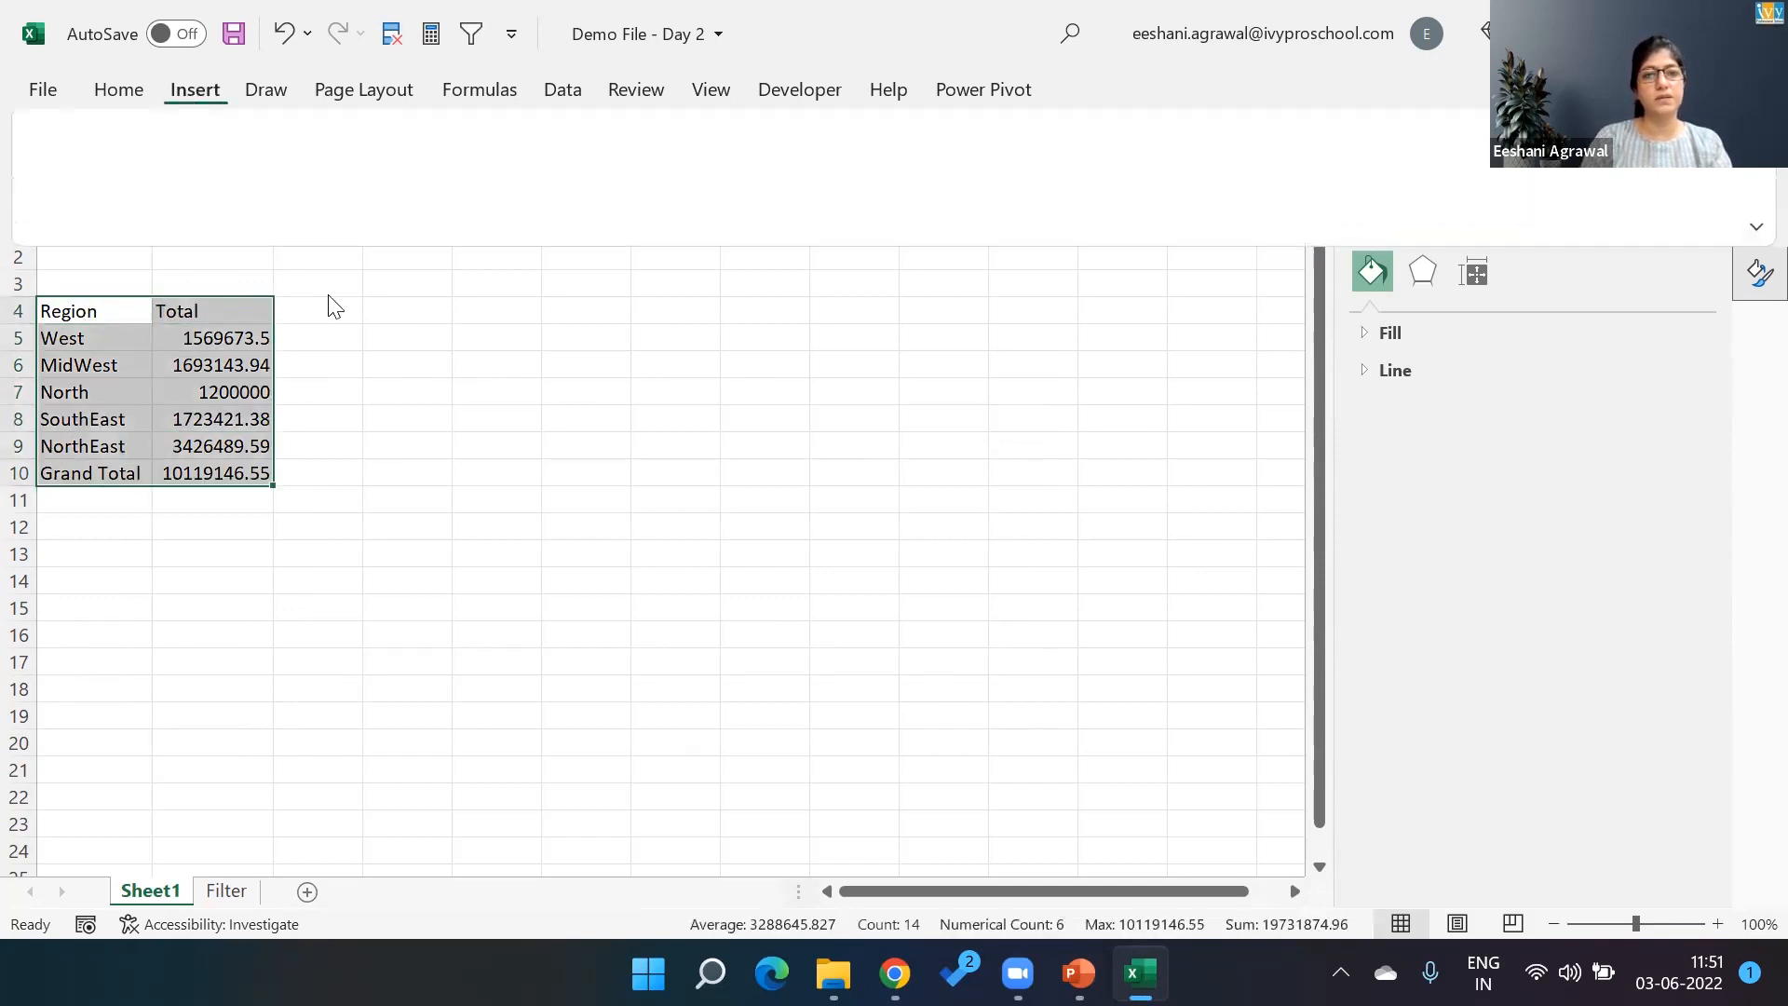
pyautogui.click(653, 139)
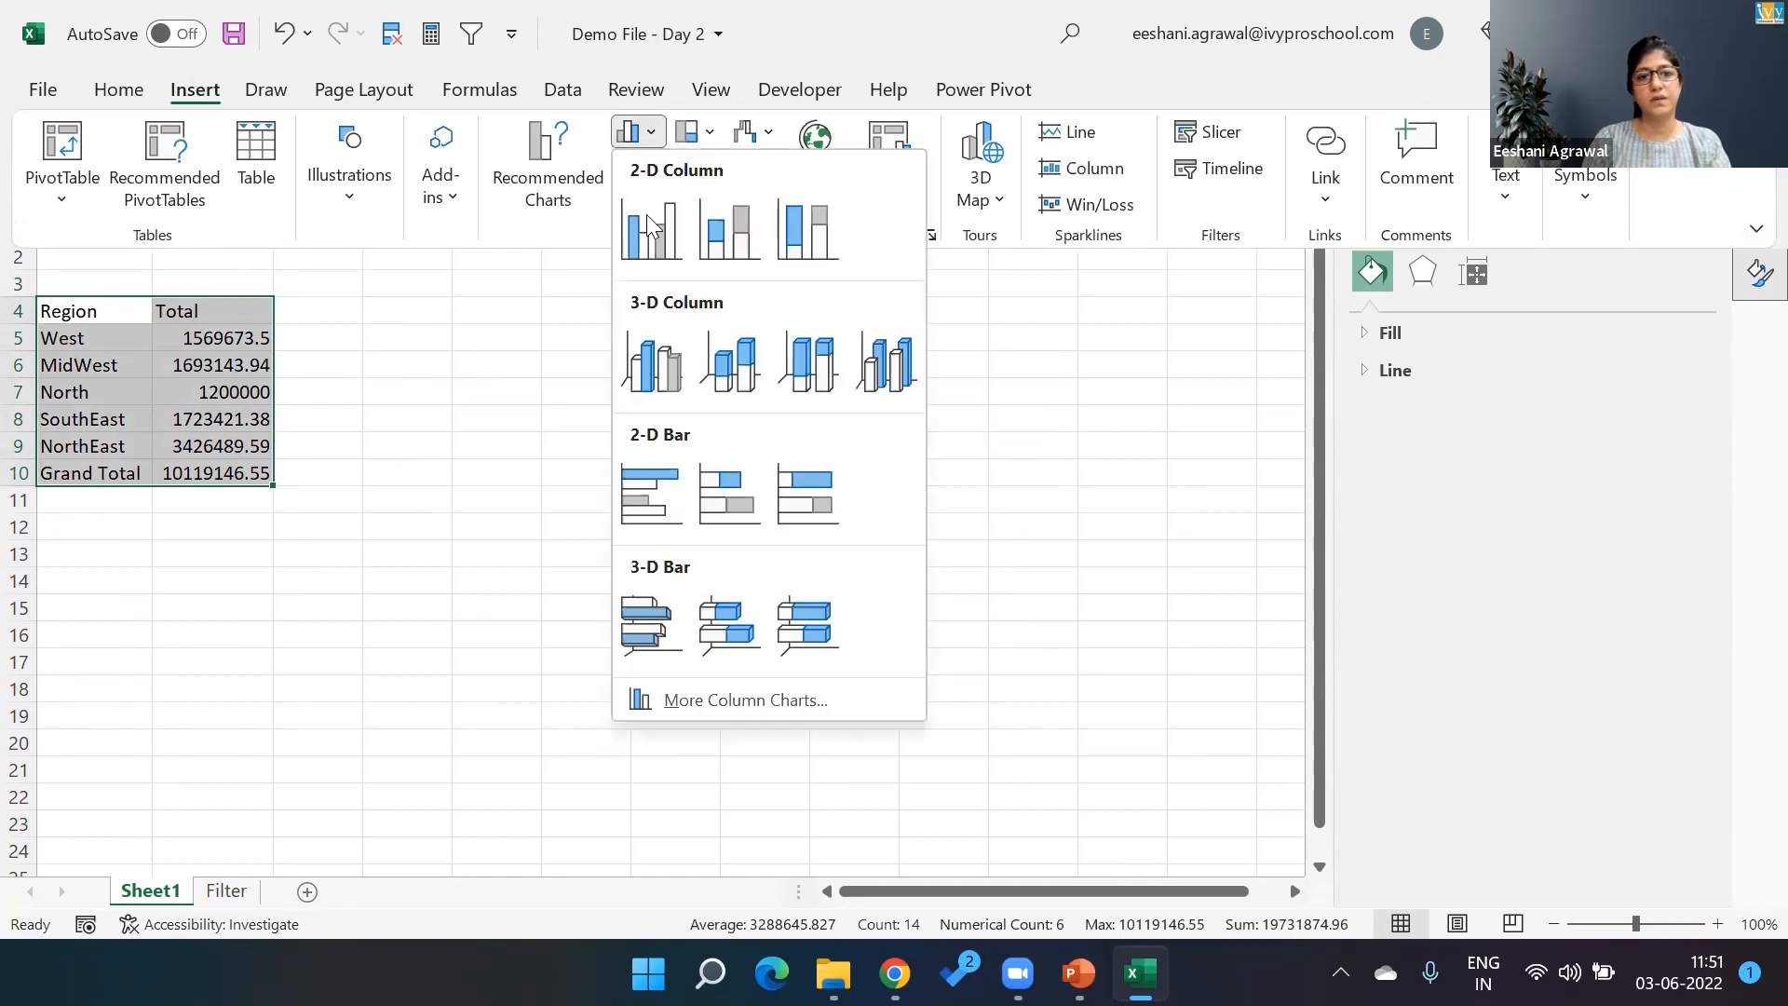
pyautogui.click(649, 484)
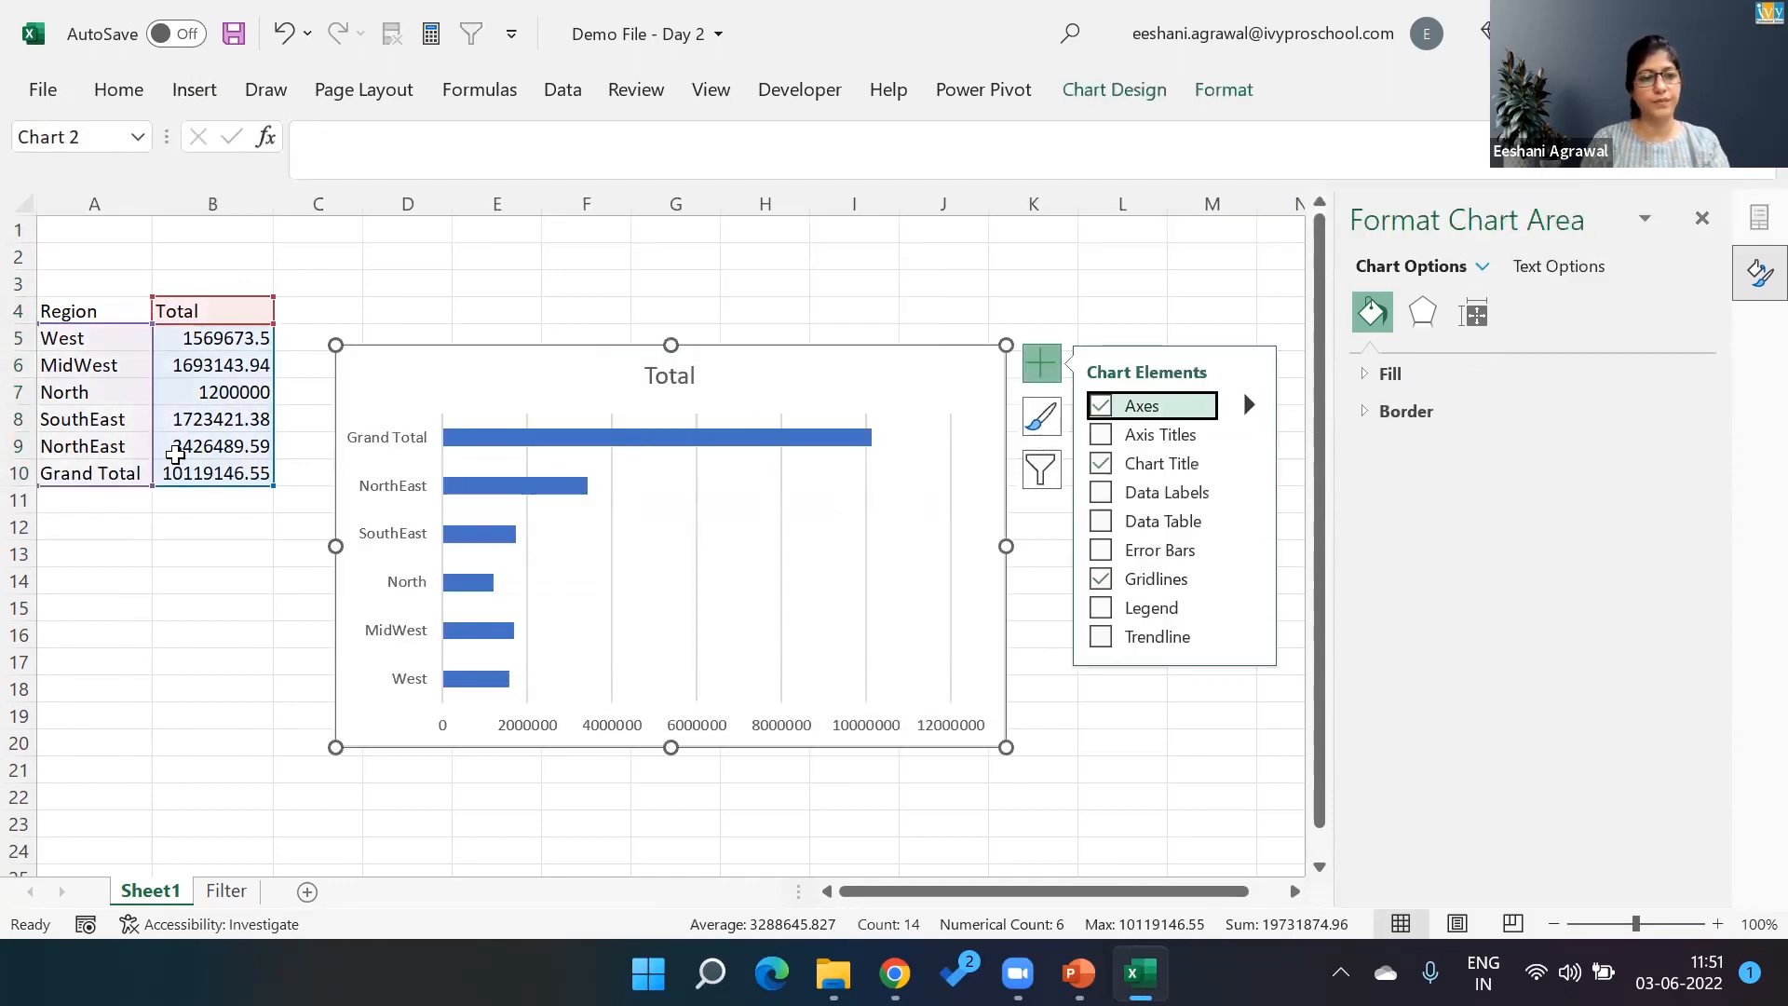
# Clear the Grand Total row A10:B10 and shrink the new chart's data range to end at row 9
pyautogui.click(175, 451)
pyautogui.click(99, 473)
pyautogui.hotkey('shift', 'Right')
pyautogui.press('Delete')
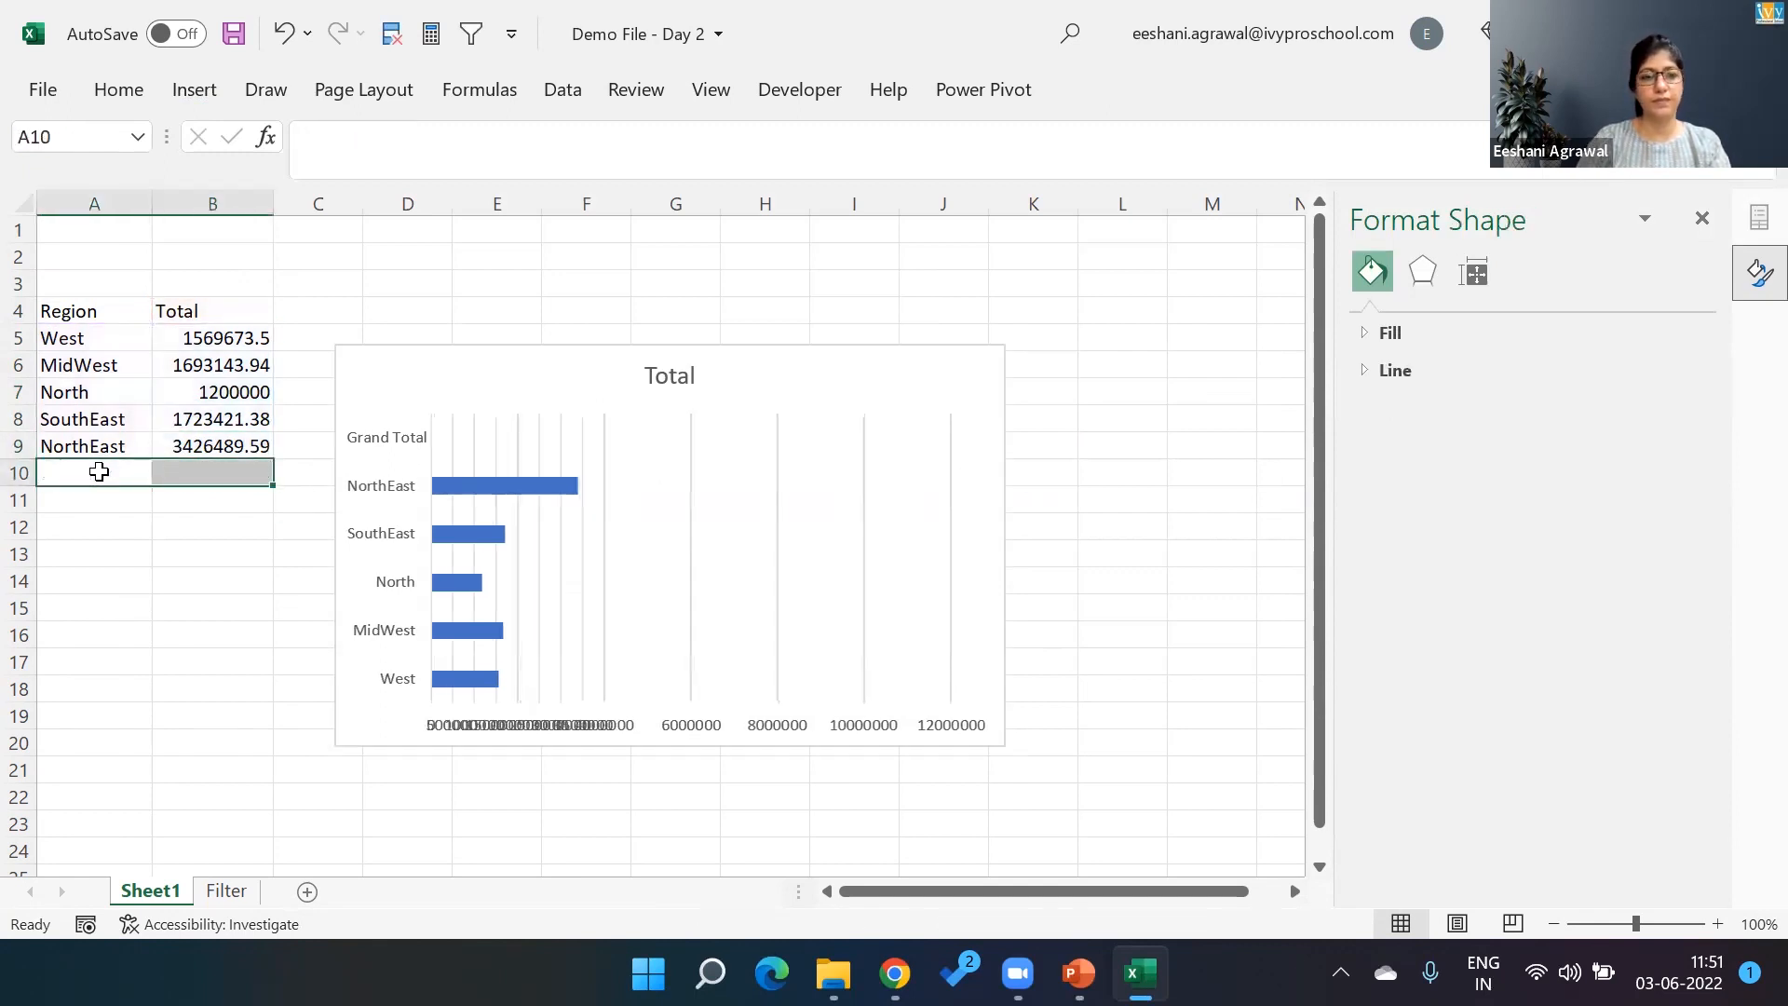
pyautogui.click(467, 387)
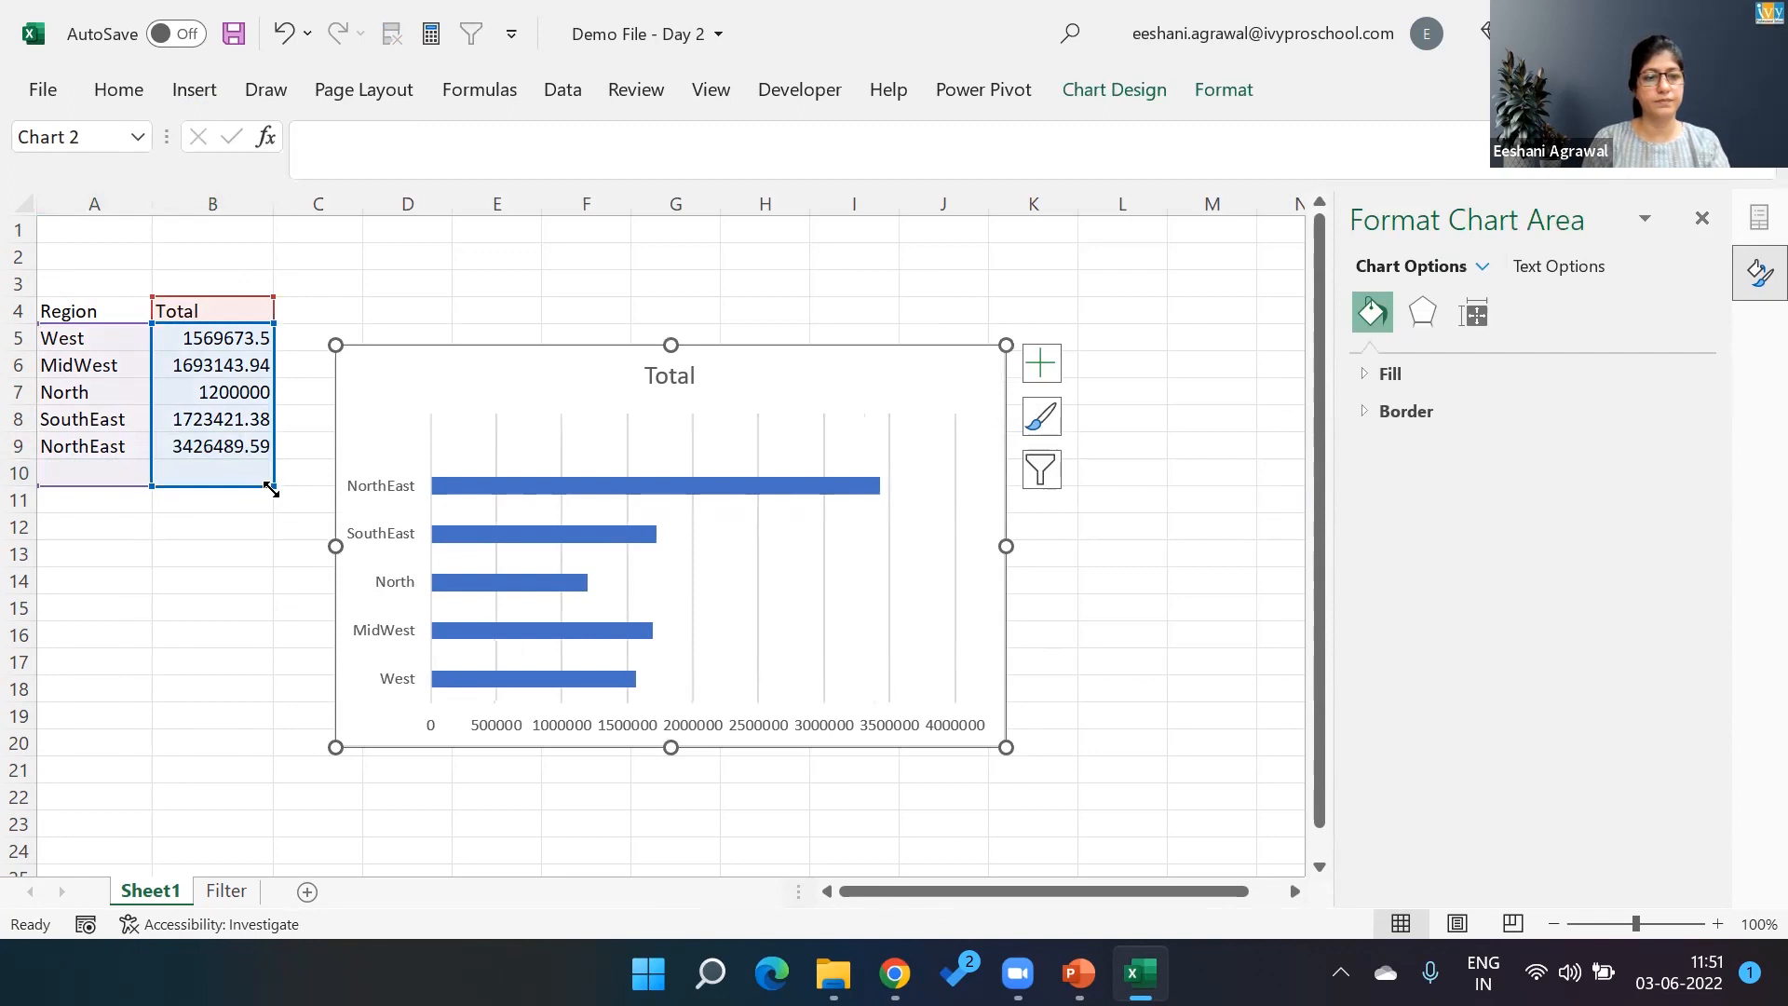
pyautogui.moveTo(271, 488); pyautogui.dragTo(271, 459)
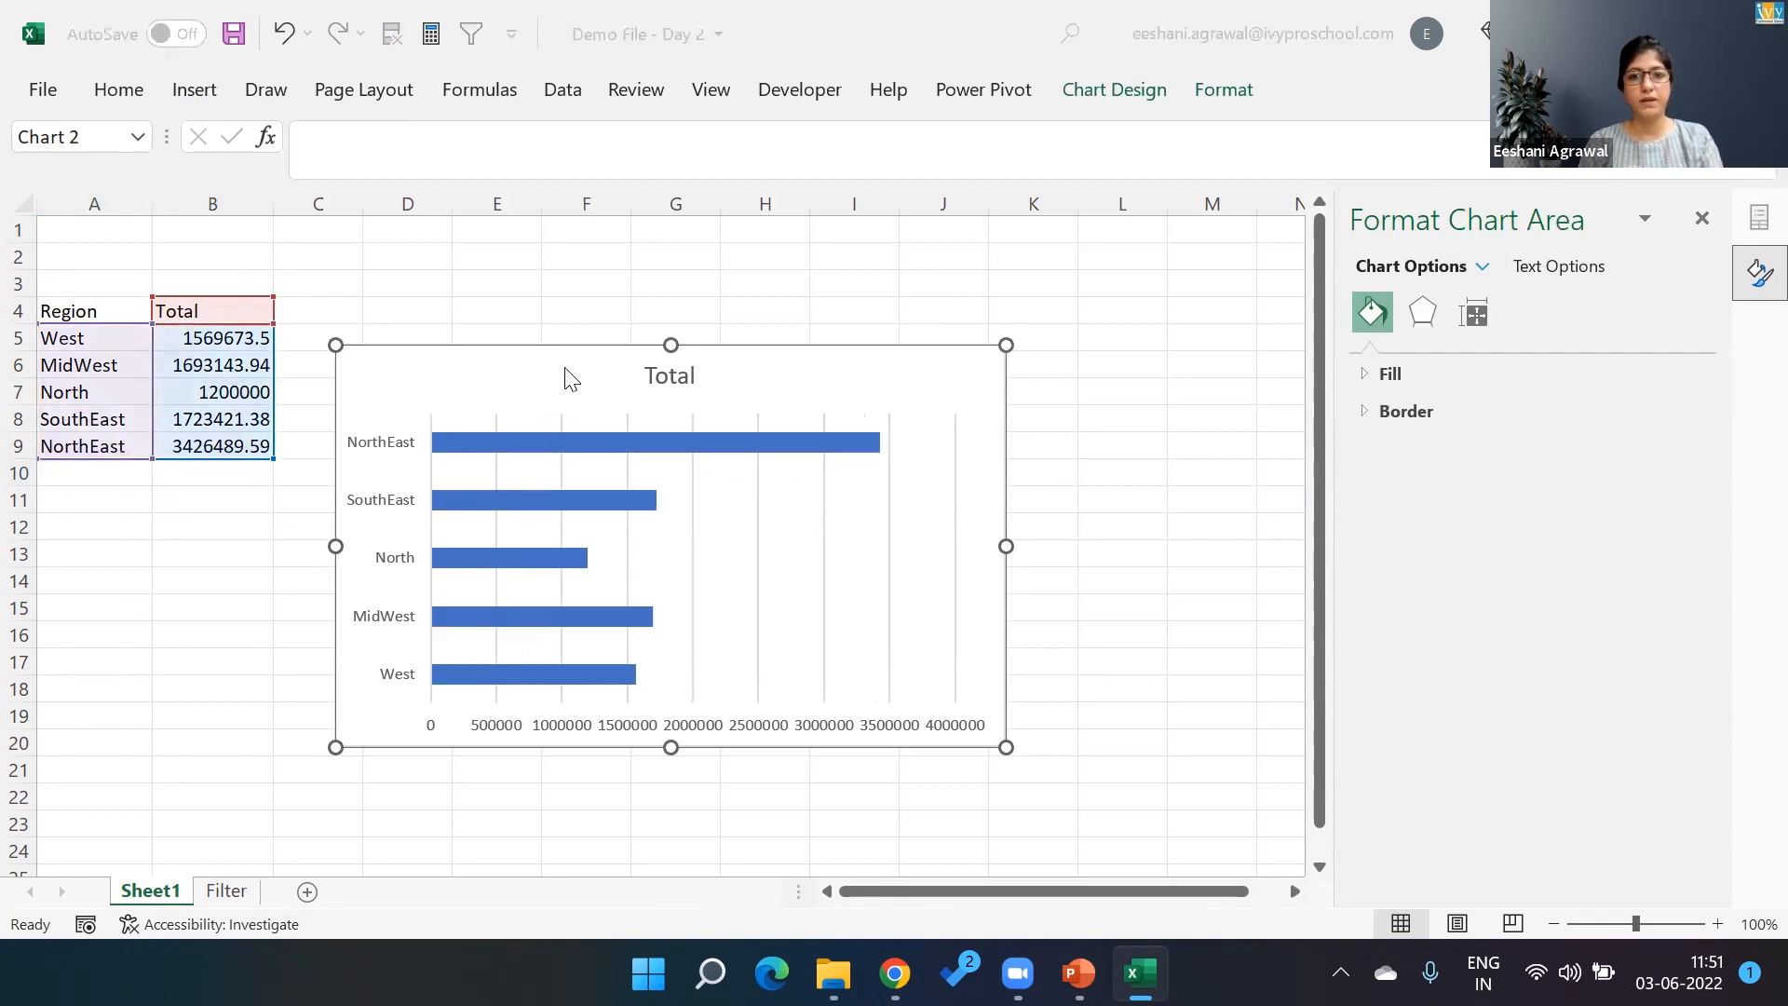
# Copy the new bar chart, switch to PowerPoint and add a Title Only slide after slide 3
pyautogui.hotkey('alt', 'Tab')
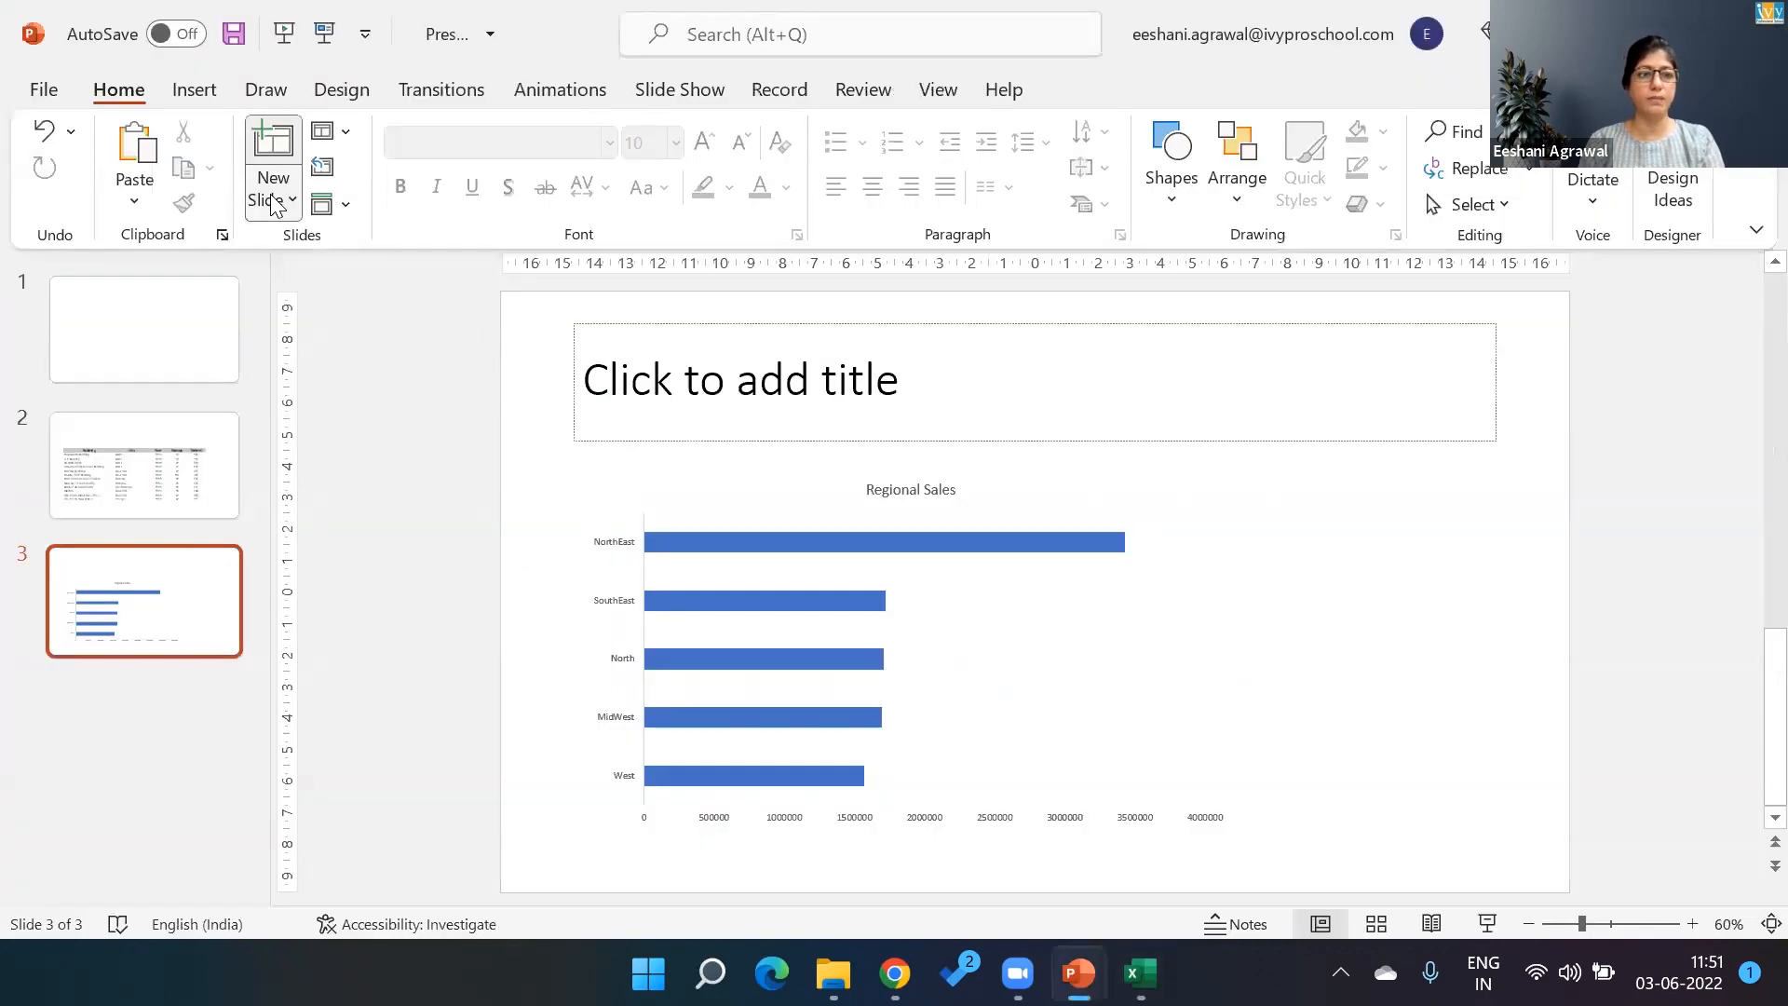
pyautogui.click(273, 203)
pyautogui.click(359, 604)
# Paste the bar chart on slide 4 with destination theme and linked data, and enlarge it to the title's left edge
pyautogui.rightClick(690, 657)
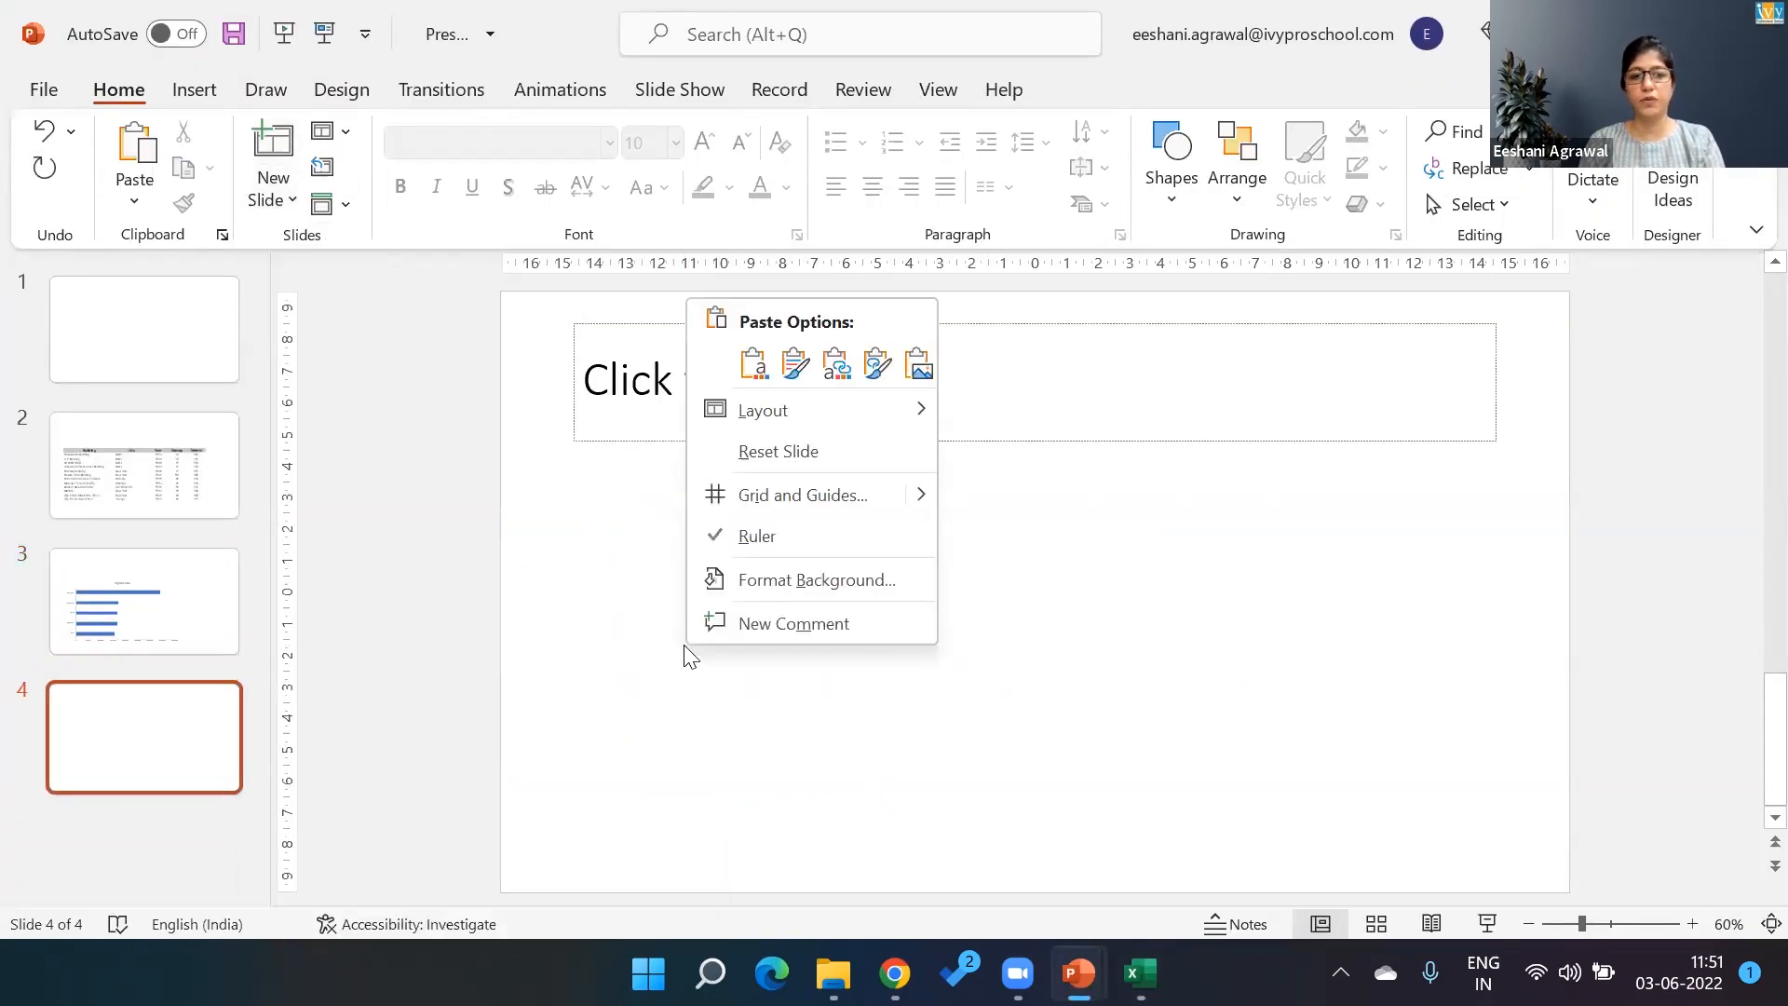
pyautogui.click(838, 364)
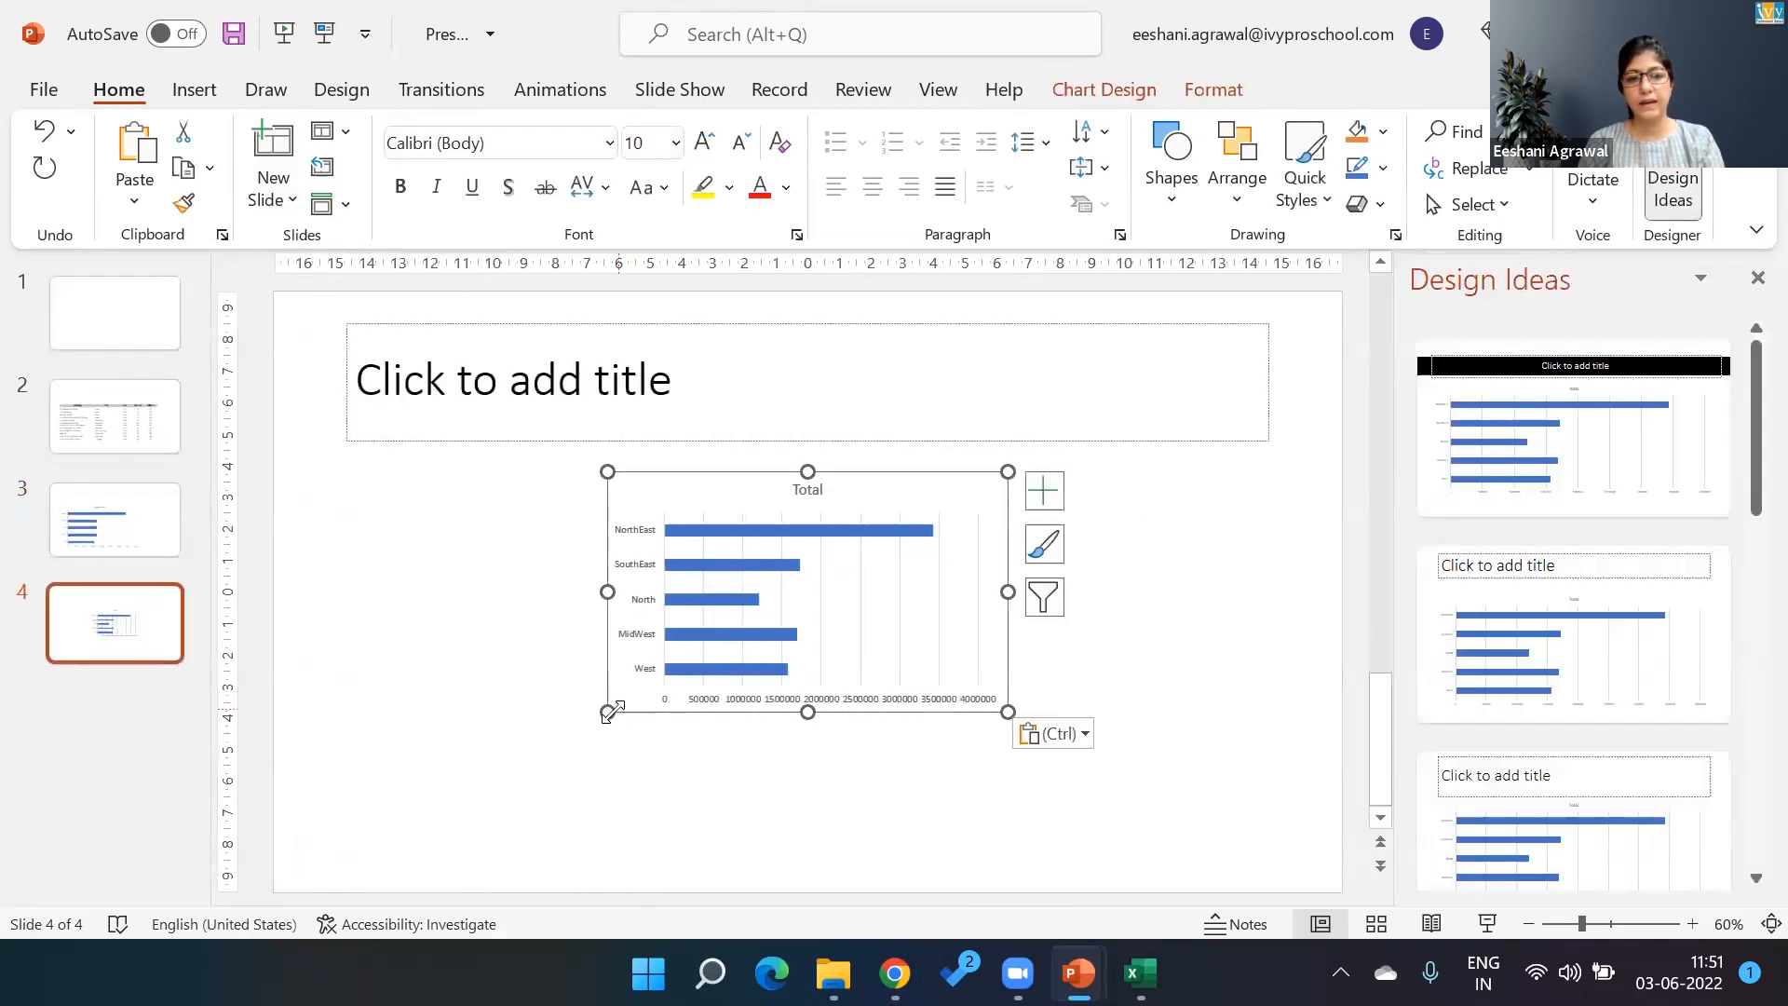
pyautogui.moveTo(609, 713); pyautogui.dragTo(340, 813)
# Return to the Excel workbook and set the North region's total in B7 to 35345
pyautogui.hotkey('alt', 'Tab')
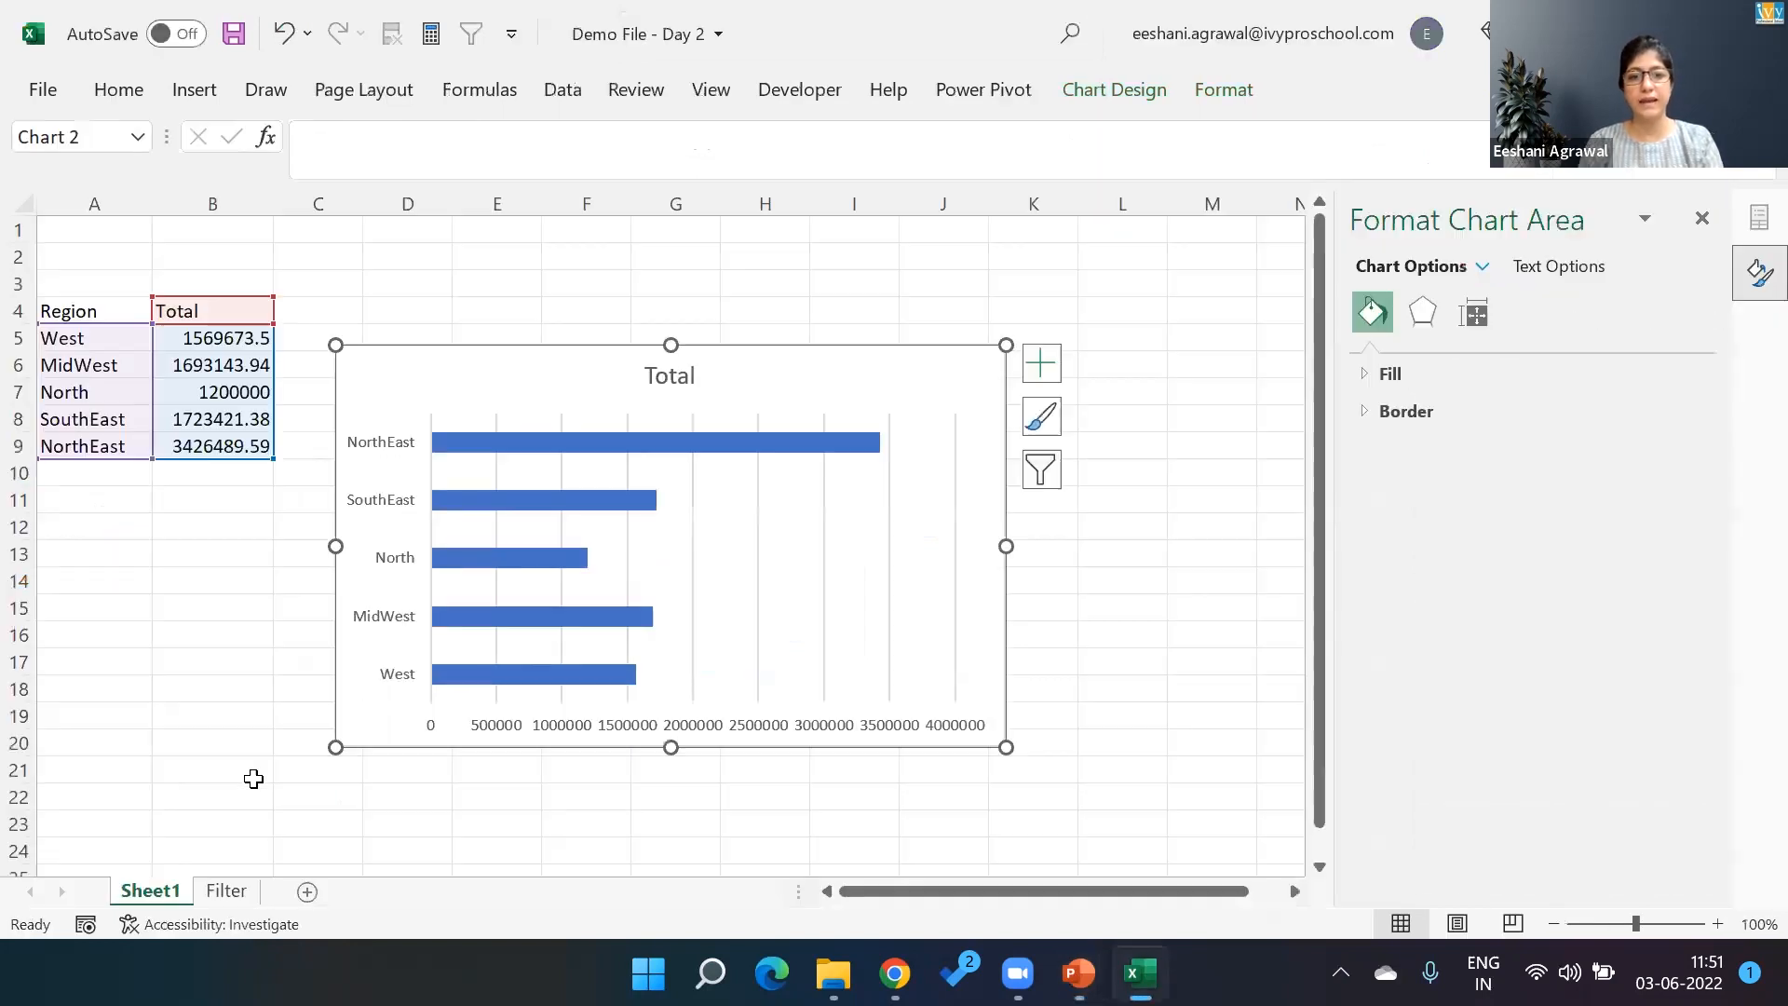
pyautogui.click(238, 363)
pyautogui.press('Down')
pyautogui.write('35345')
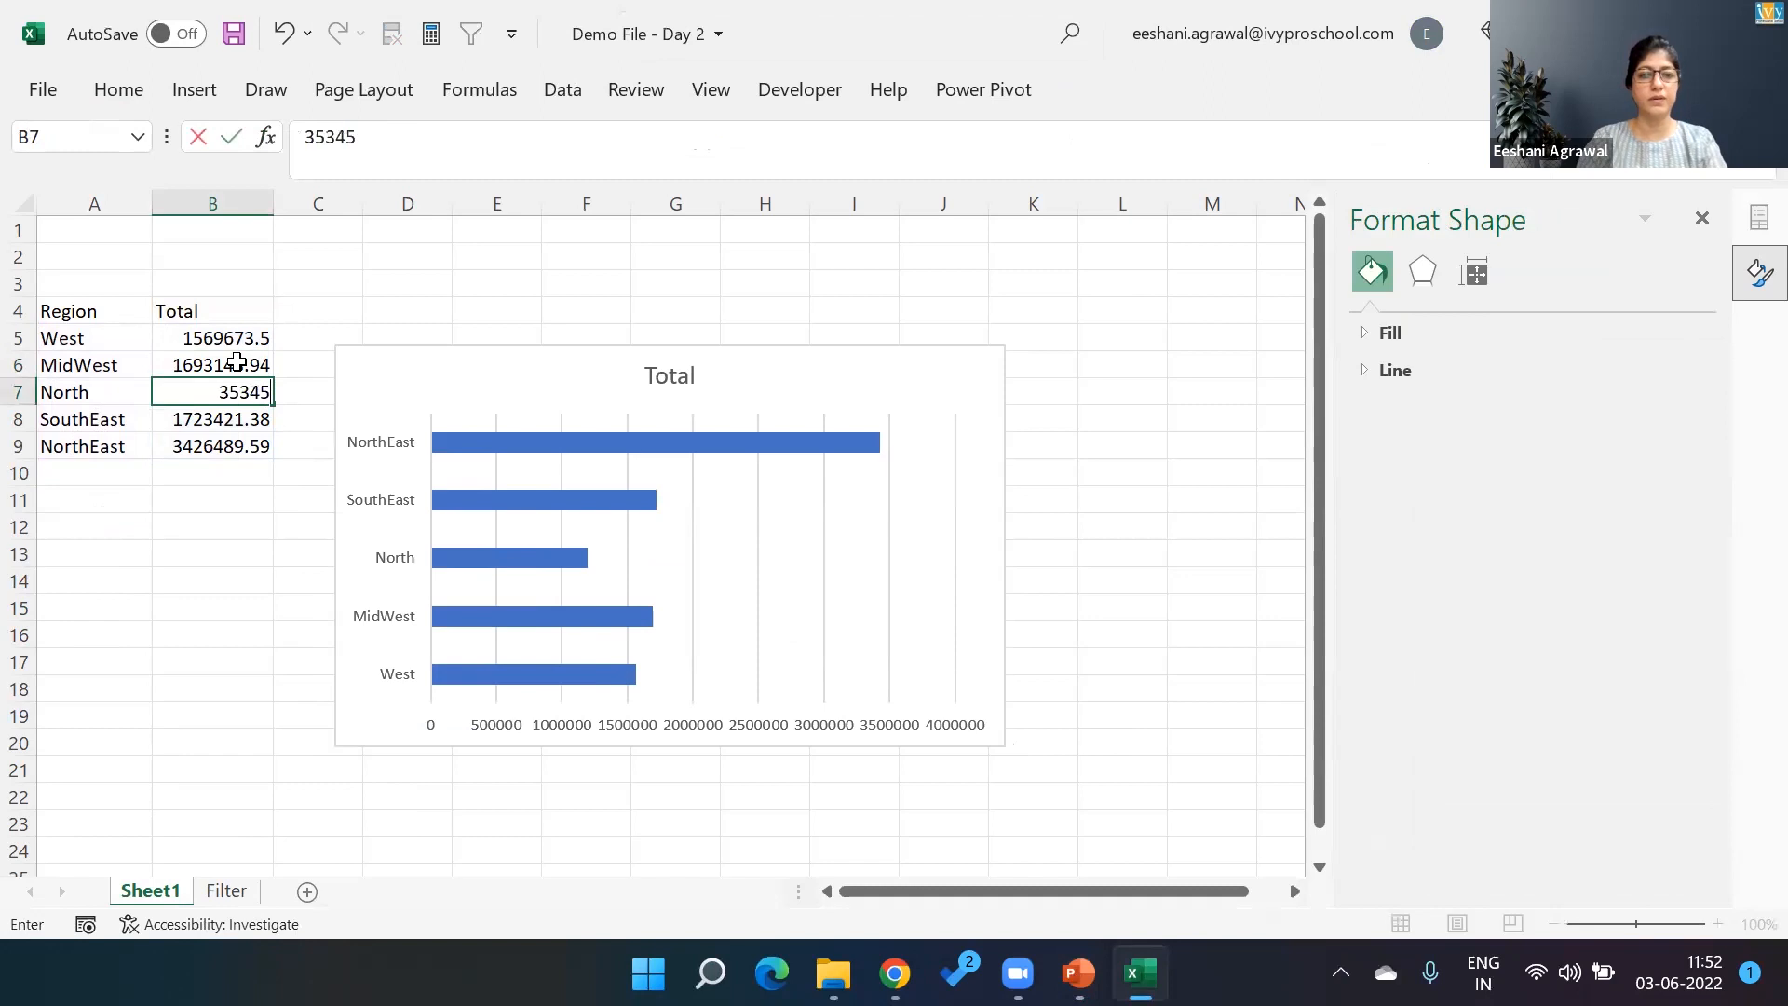
pyautogui.press('Return')
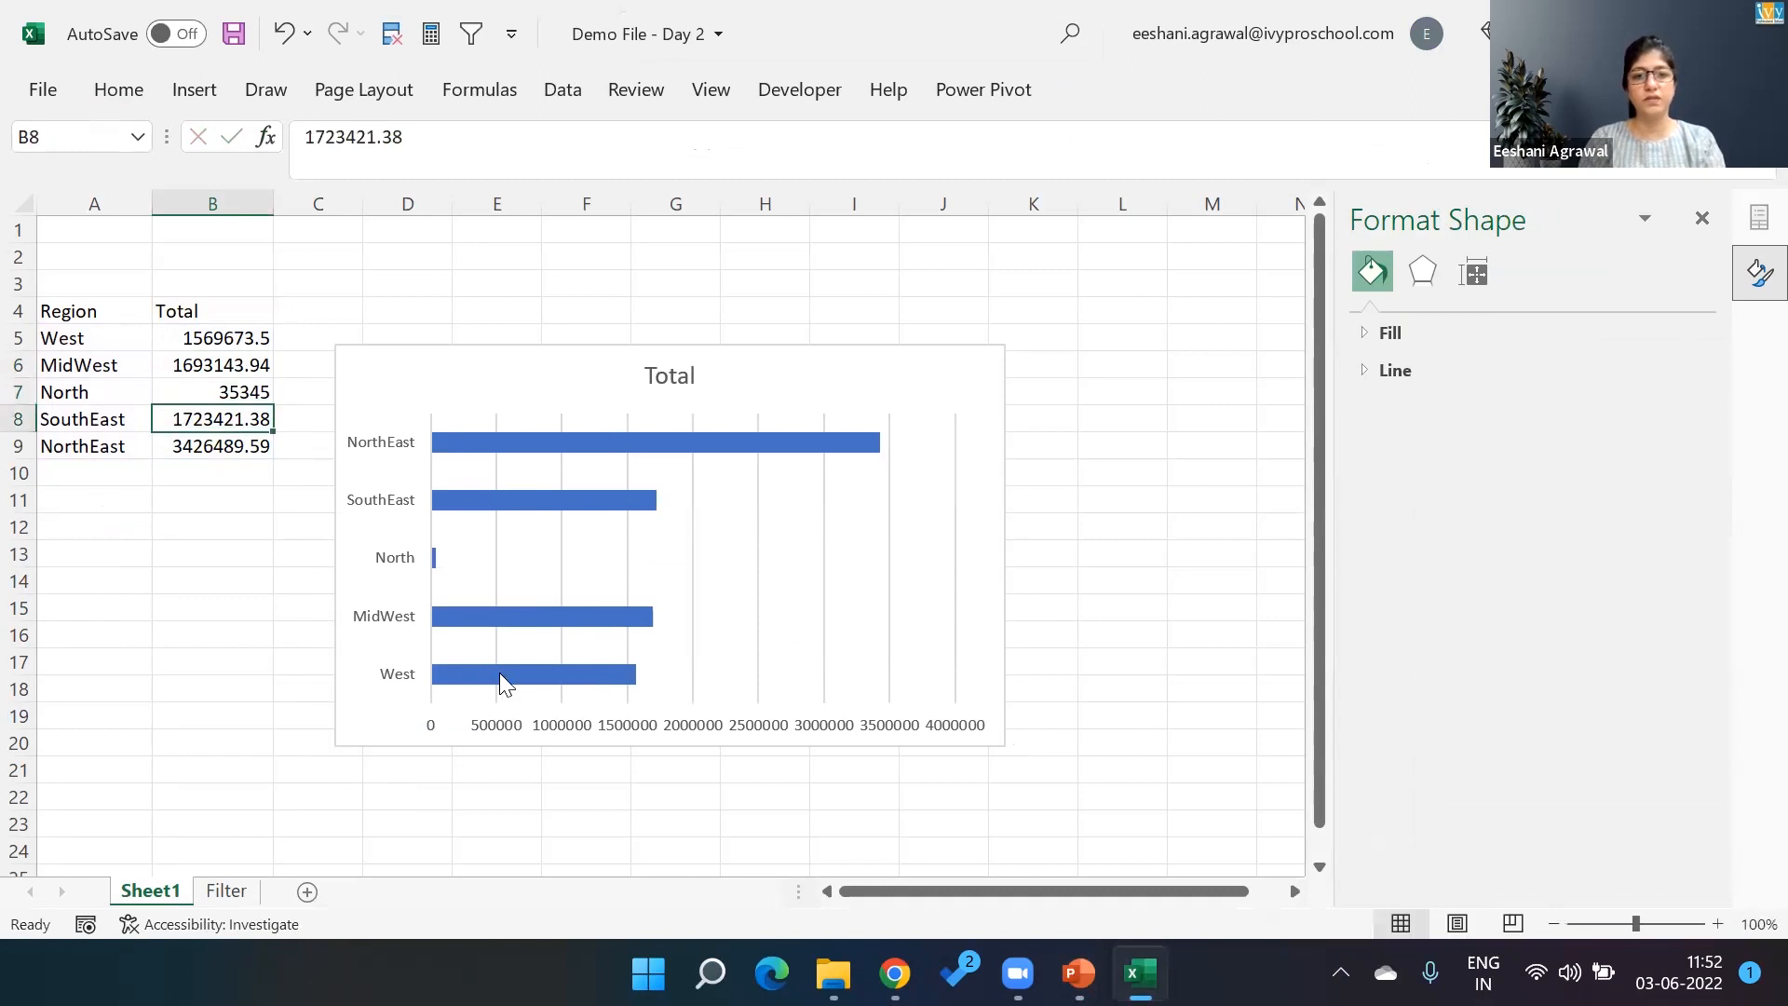